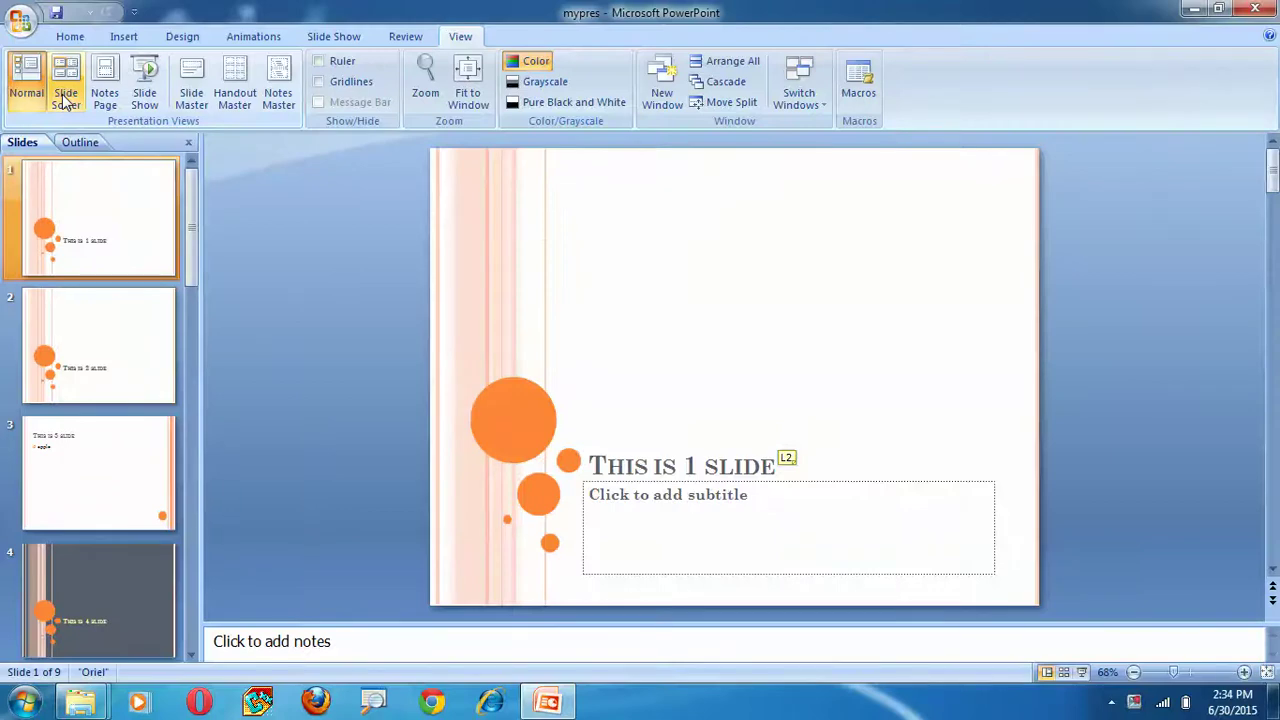
# Step: Show all nine slides as thumbnails in Slide Sorter, then open slide 1's Notes Page
pyautogui.click(64, 98)
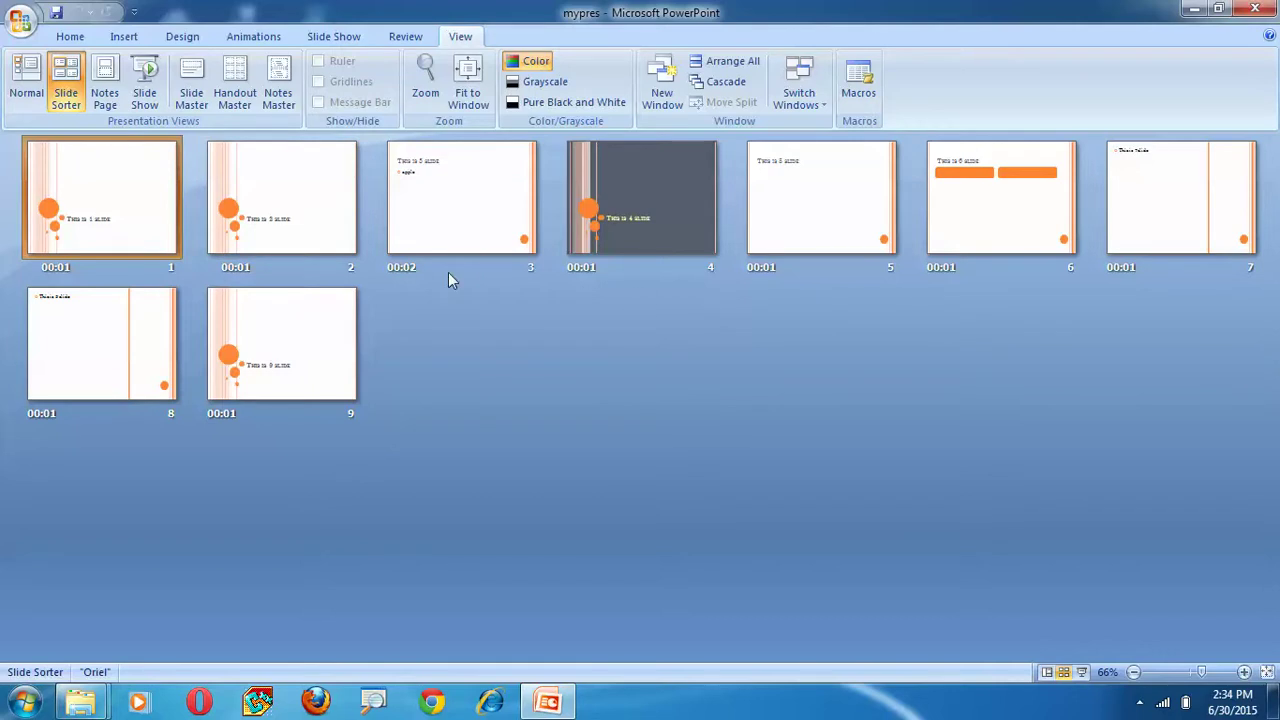
pyautogui.click(106, 100)
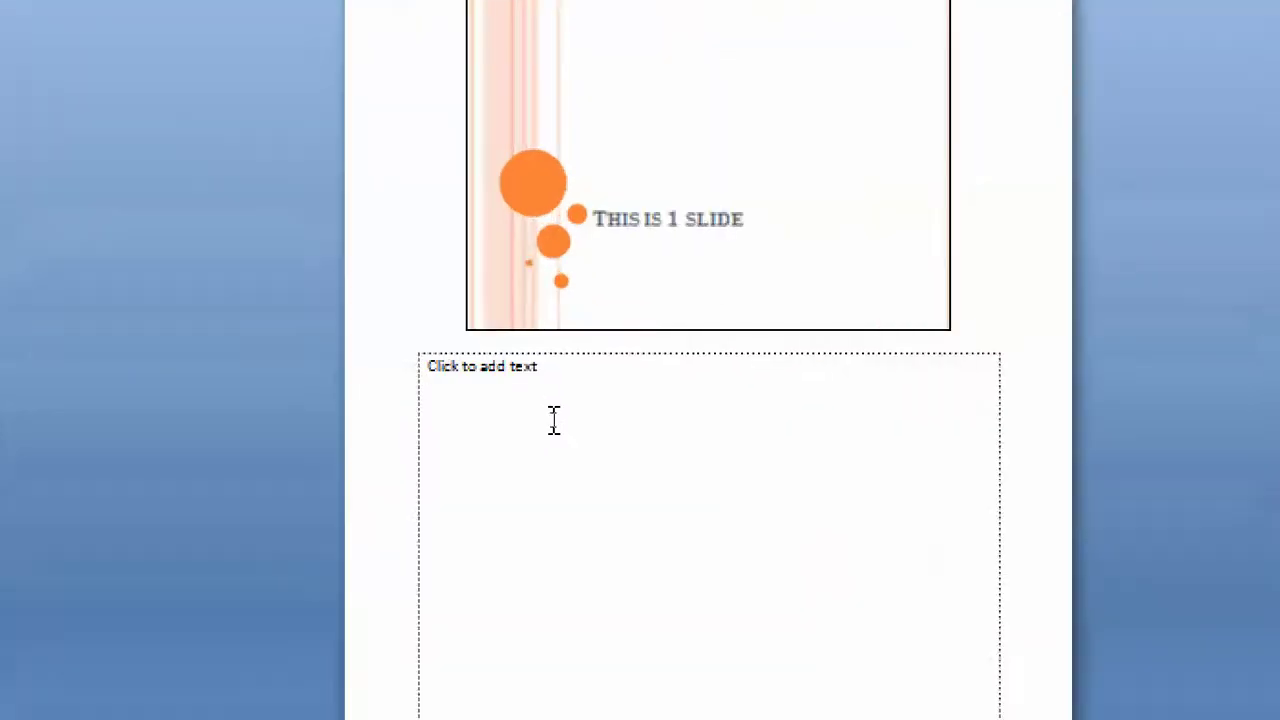
# Step: Write 'This is the first slide of the powerpoint presentation' in slide 1's notes, fixing opening typos
pyautogui.click(540, 371)
pyautogui.click(576, 400)
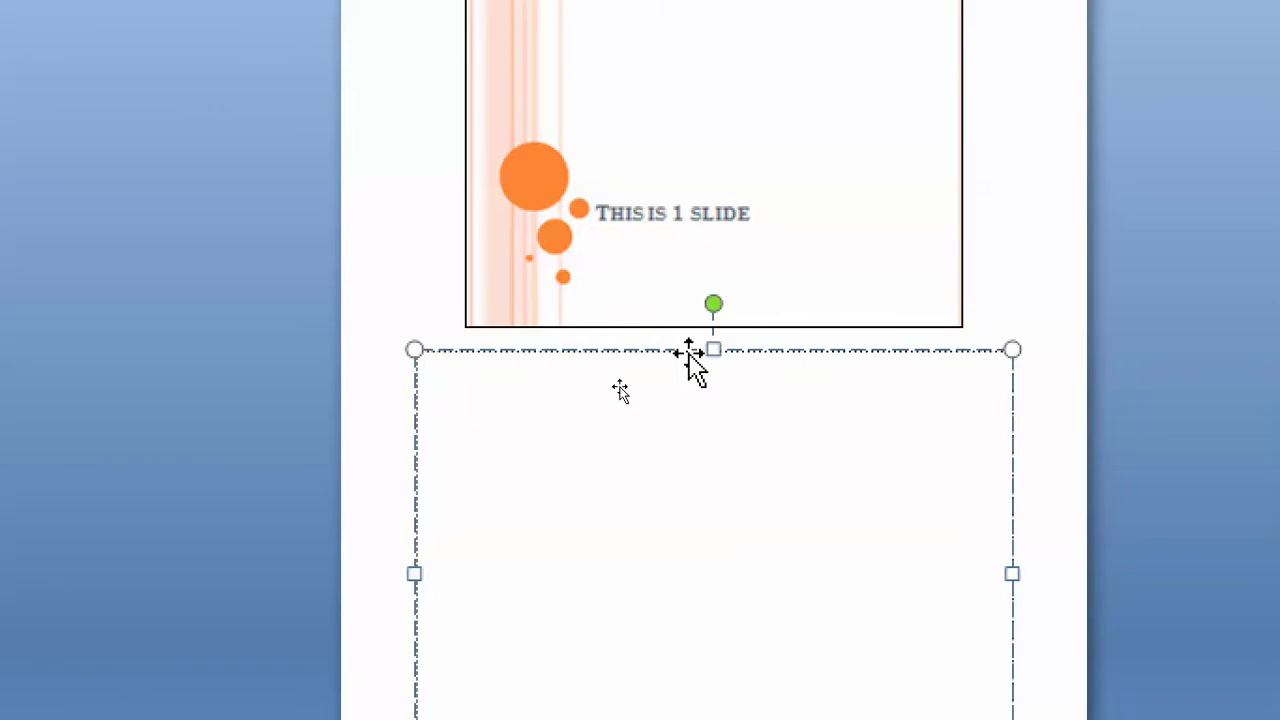
pyautogui.write('1')
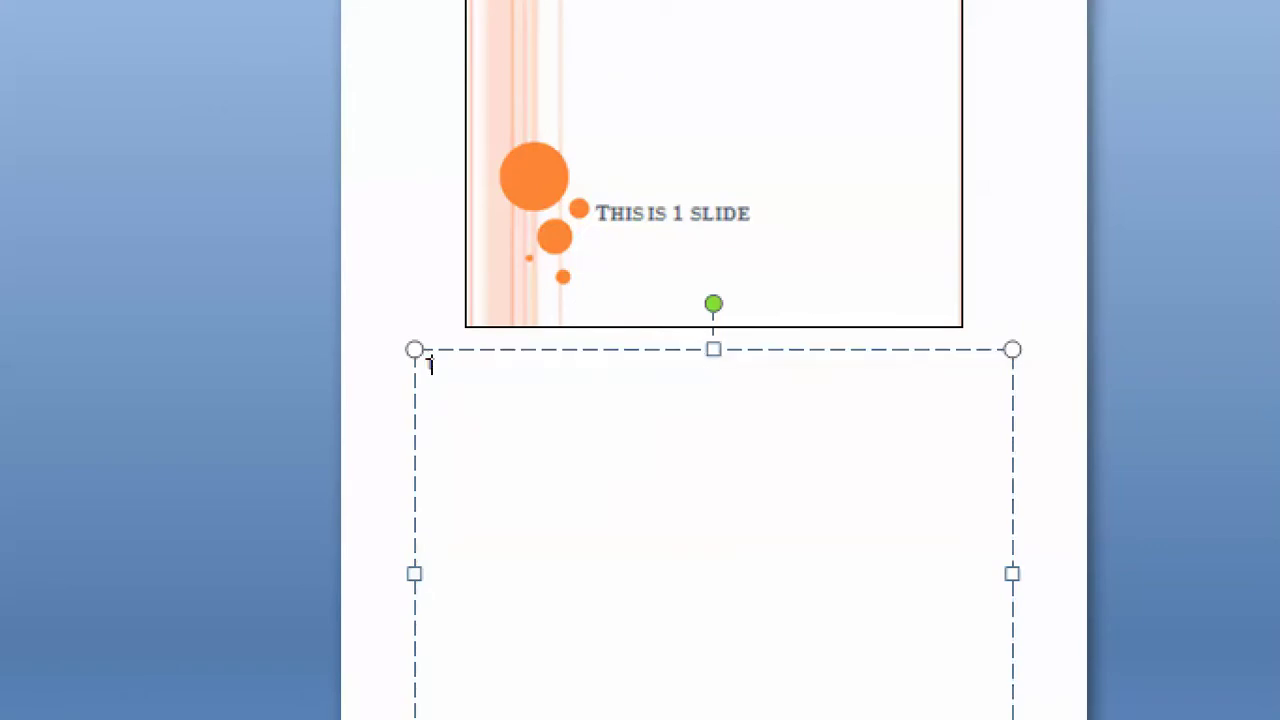
pyautogui.write('his is')
pyautogui.press('BackSpace')
pyautogui.press('BackSpace')
pyautogui.press('BackSpace')
pyautogui.press('BackSpace')
pyautogui.press('BackSpace')
pyautogui.press('BackSpace')
pyautogui.write('ihis is')
pyautogui.click(462, 364)
pyautogui.press('Delete')
pyautogui.click(442, 364)
pyautogui.write('the first slide of the')
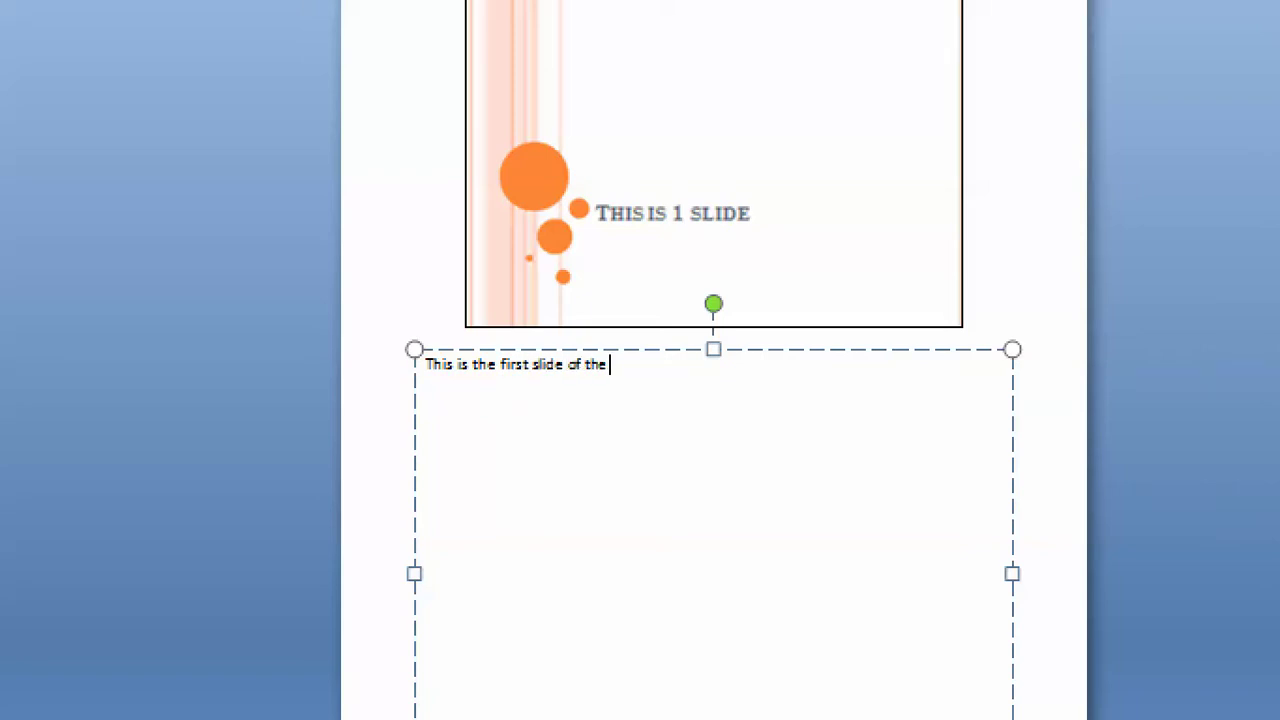
pyautogui.write(' powerpoint pre')
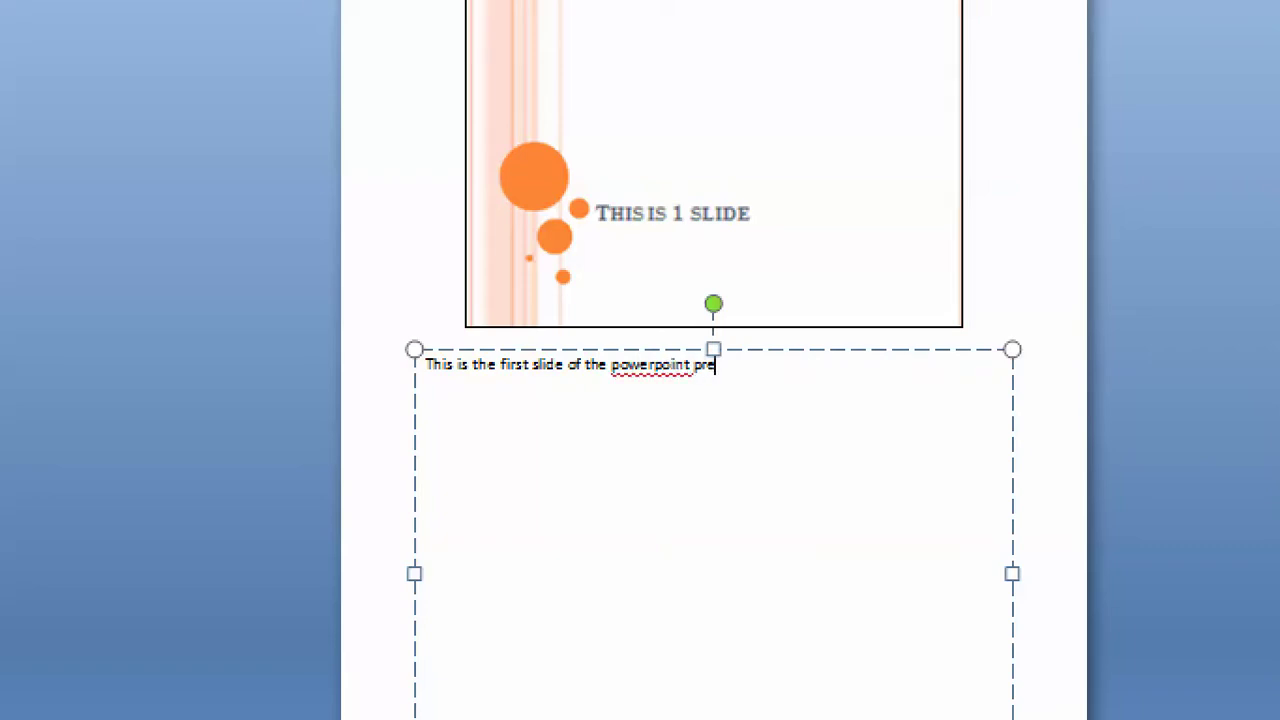
pyautogui.write('senttation')
# Step: Correct 'presenttation' to 'presentation' and return to Normal view with the caret in the notes
pyautogui.press('Left')
pyautogui.press('Left')
pyautogui.press('Left')
pyautogui.press('Left')
pyautogui.press('Left')
pyautogui.press('Left')
pyautogui.press('Left')
pyautogui.press('Left')
pyautogui.press('Left')
pyautogui.press('Left')
pyautogui.press('Left')
pyautogui.press('Left')
pyautogui.press('Left')
pyautogui.press('Left')
pyautogui.press('Left')
pyautogui.press('Left')
pyautogui.press('Left')
pyautogui.press('Left')
pyautogui.press('Left')
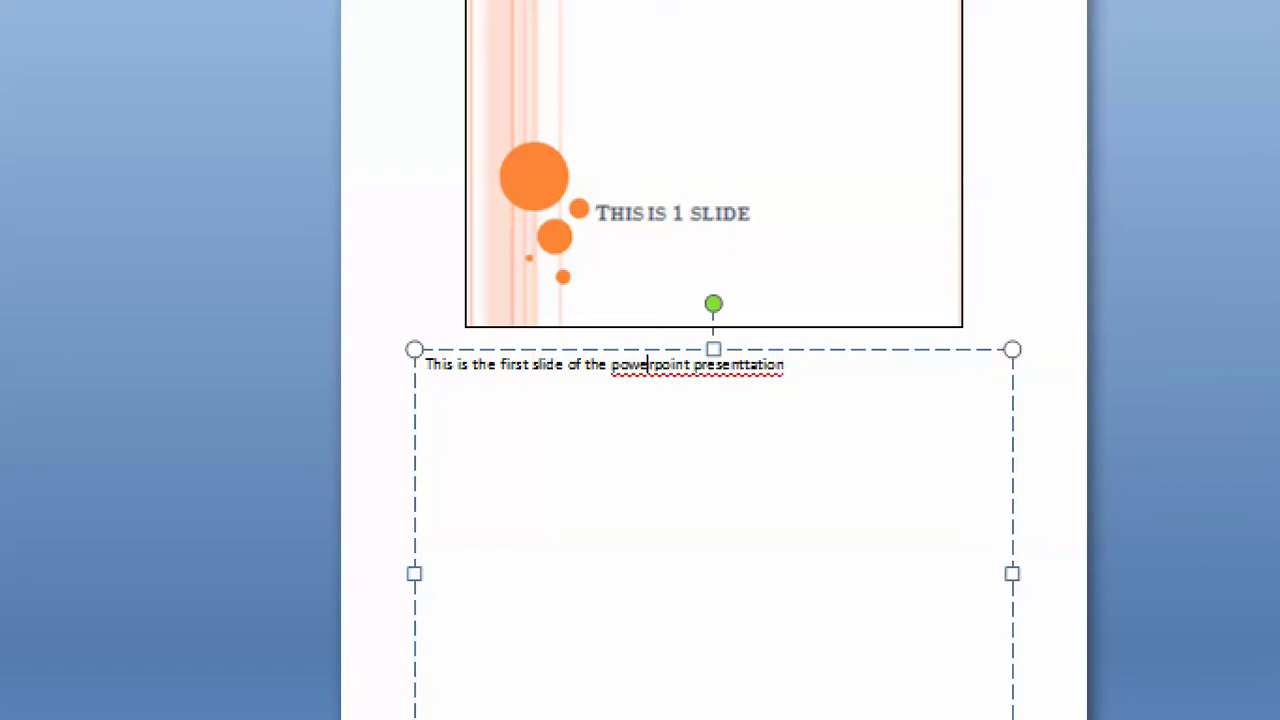
pyautogui.press('Right')
pyautogui.press('Right')
pyautogui.press('Right')
pyautogui.press('Right')
pyautogui.press('Right')
pyautogui.press('Right')
pyautogui.press('Right')
pyautogui.press('Right')
pyautogui.press('Right')
pyautogui.press('Right')
pyautogui.press('Right')
pyautogui.press('Right')
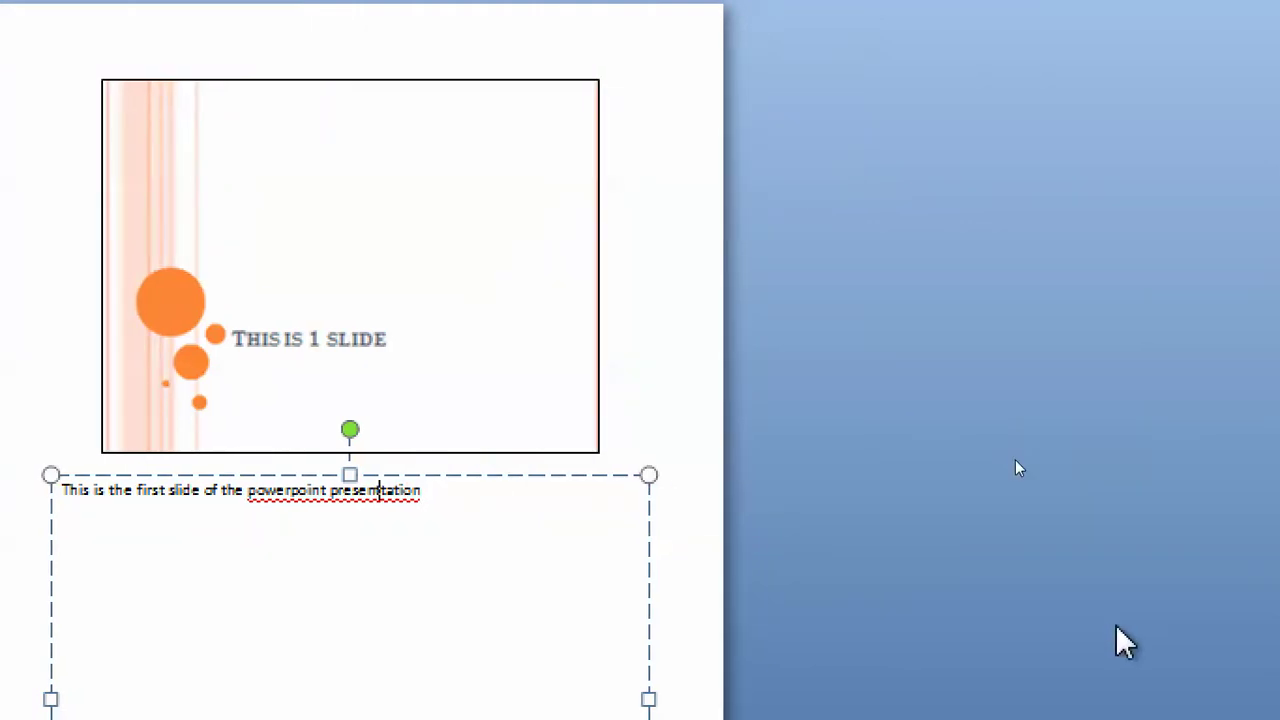
pyautogui.press('BackSpace')
pyautogui.press('BackSpace')
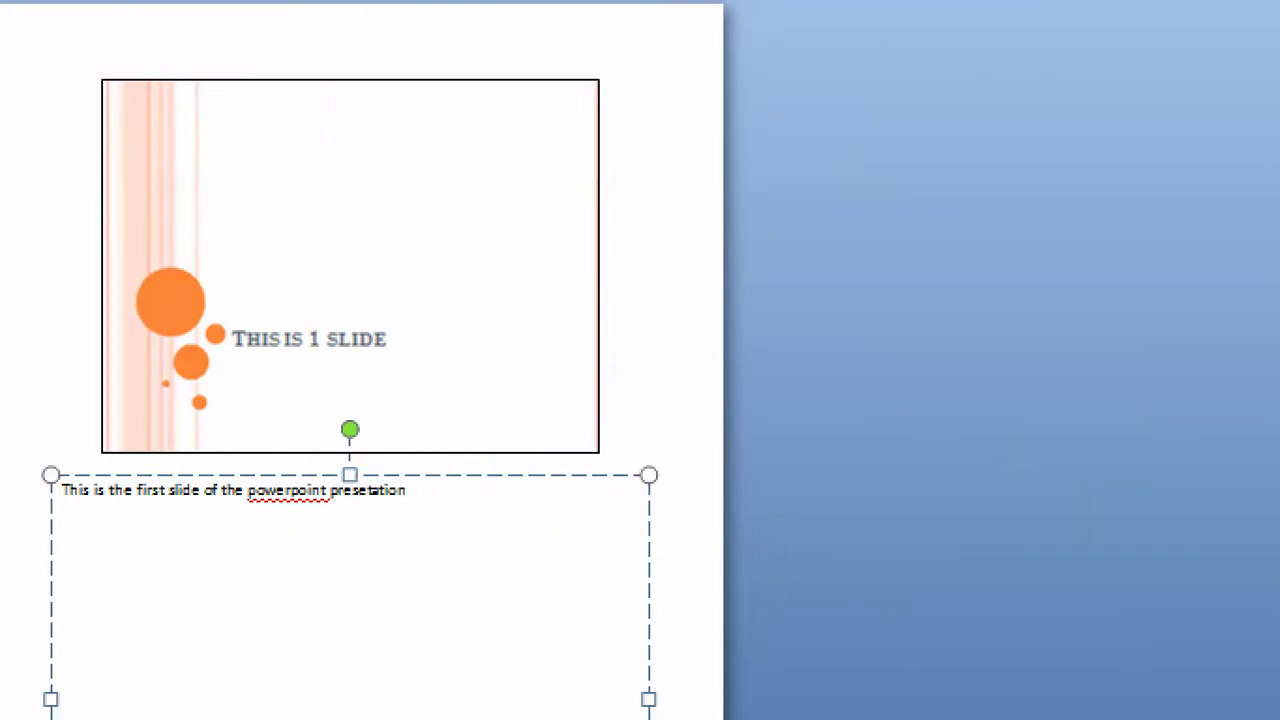
pyautogui.write('n')
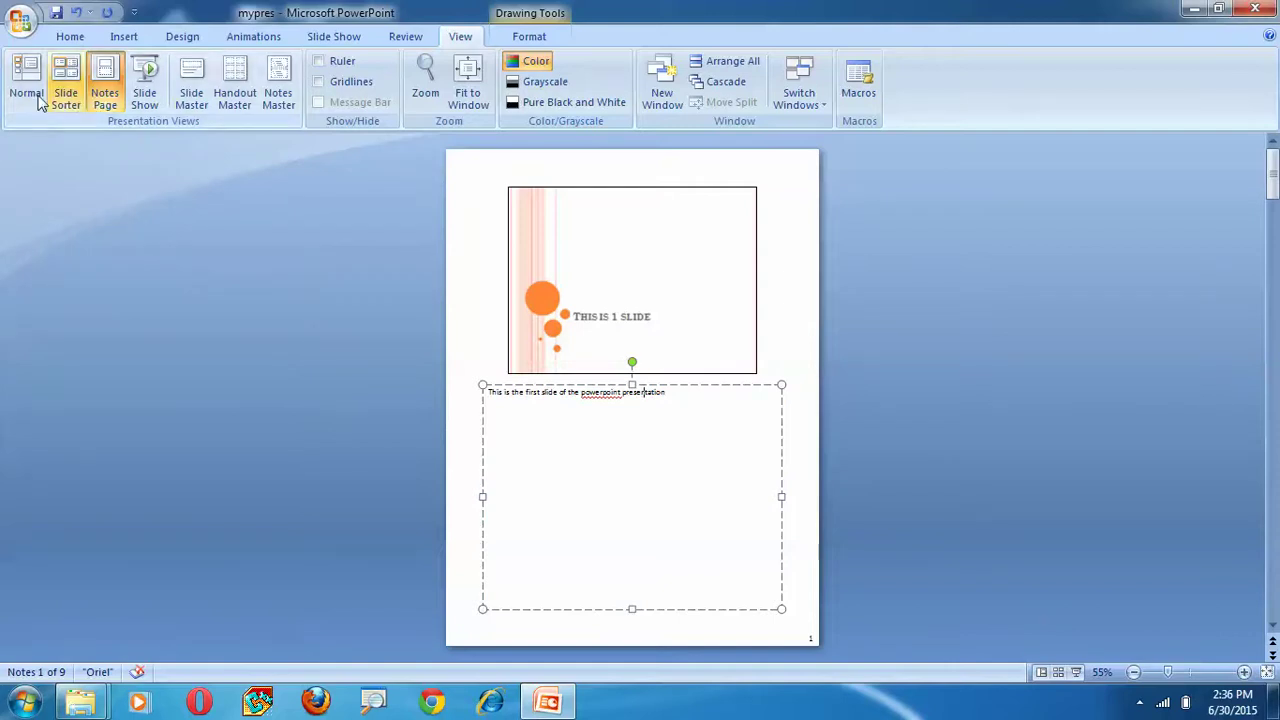
pyautogui.click(37, 95)
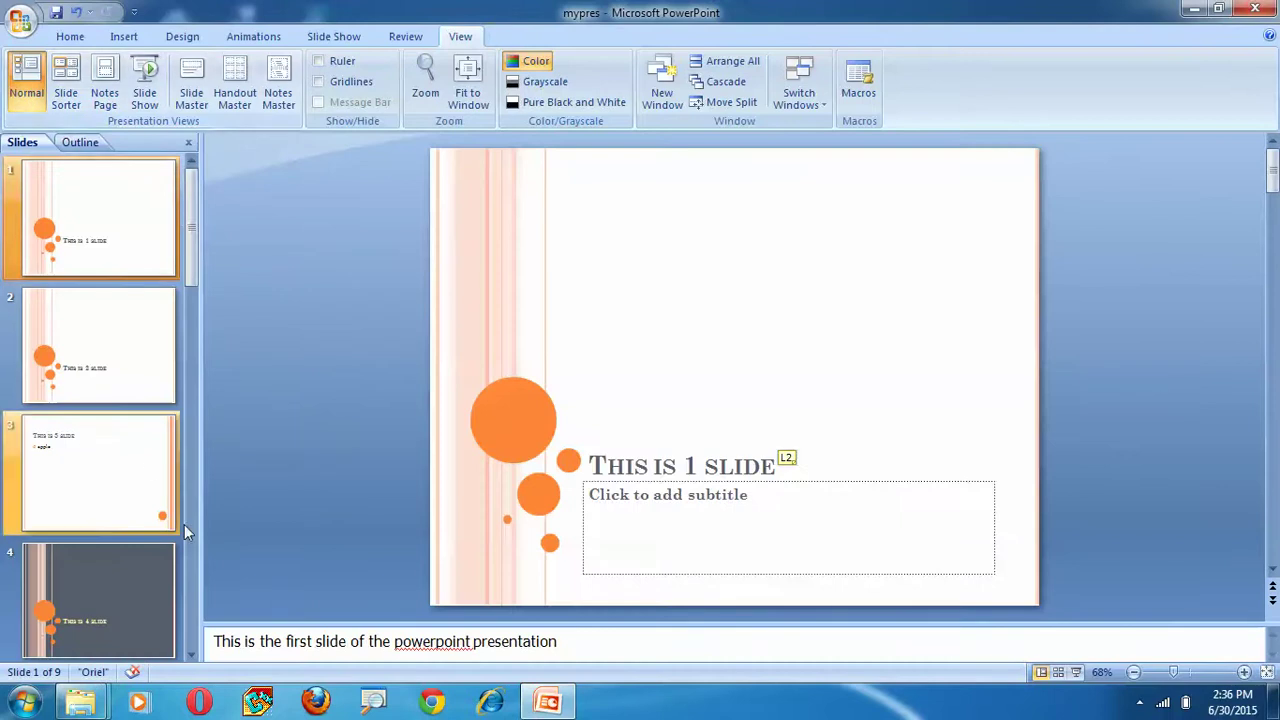
pyautogui.click(316, 641)
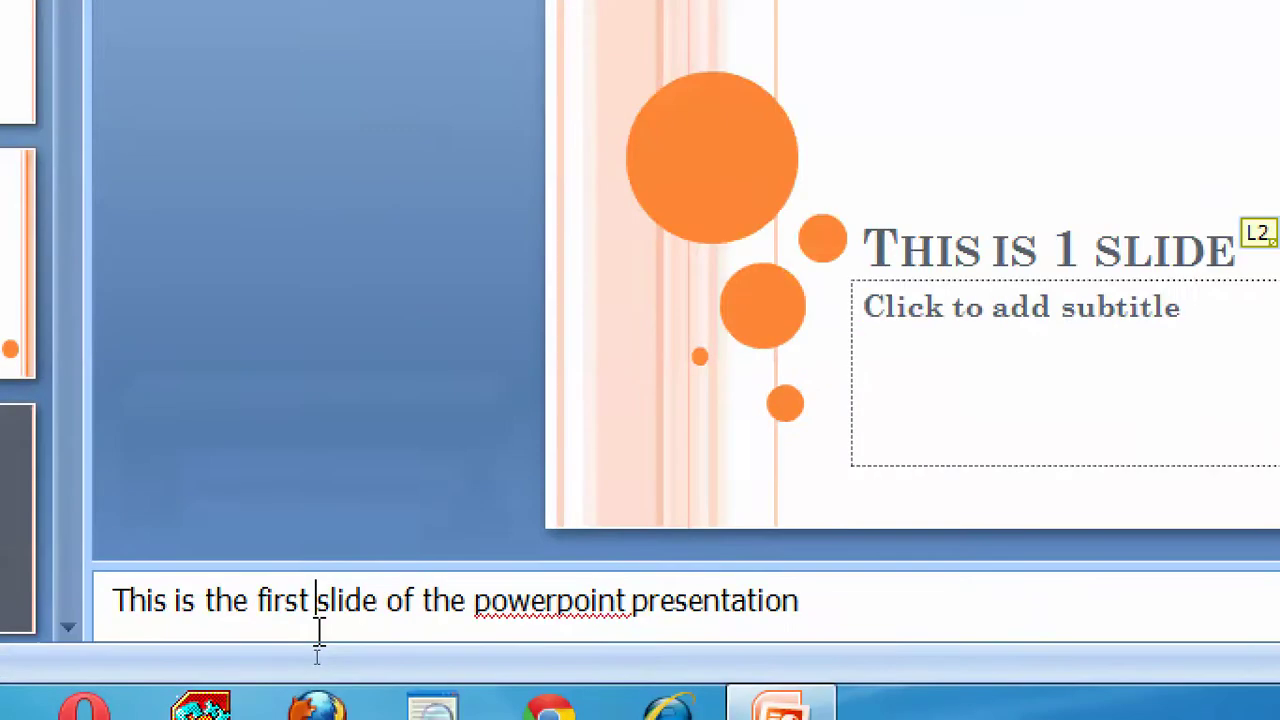
# Step: Select slide 2 and open its Notes Page to add a speaker note
pyautogui.click(621, 653)
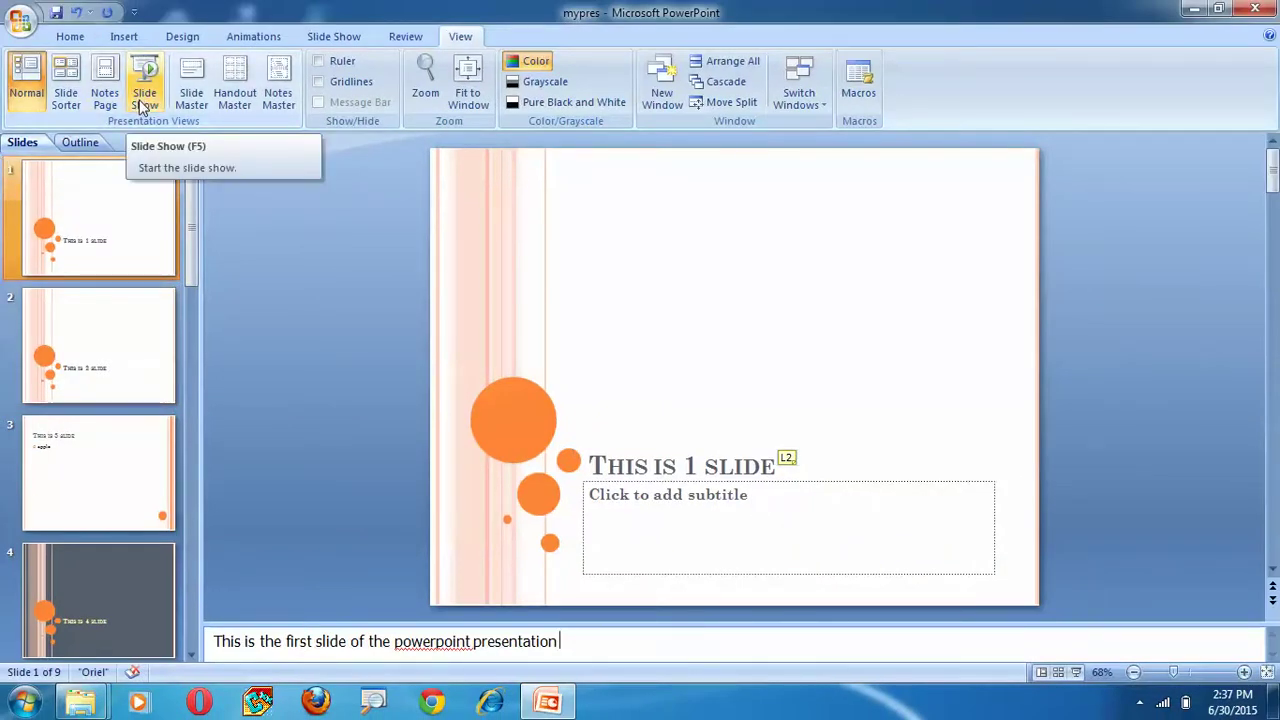
pyautogui.click(106, 352)
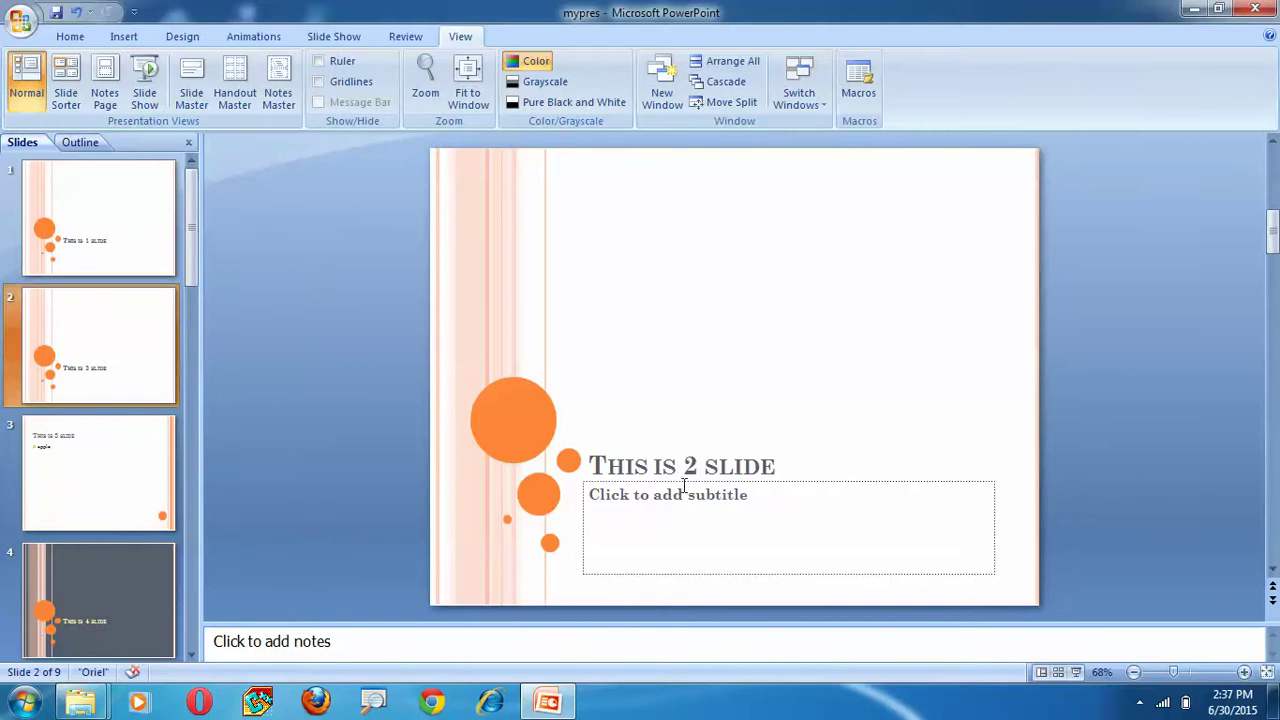
pyautogui.click(380, 648)
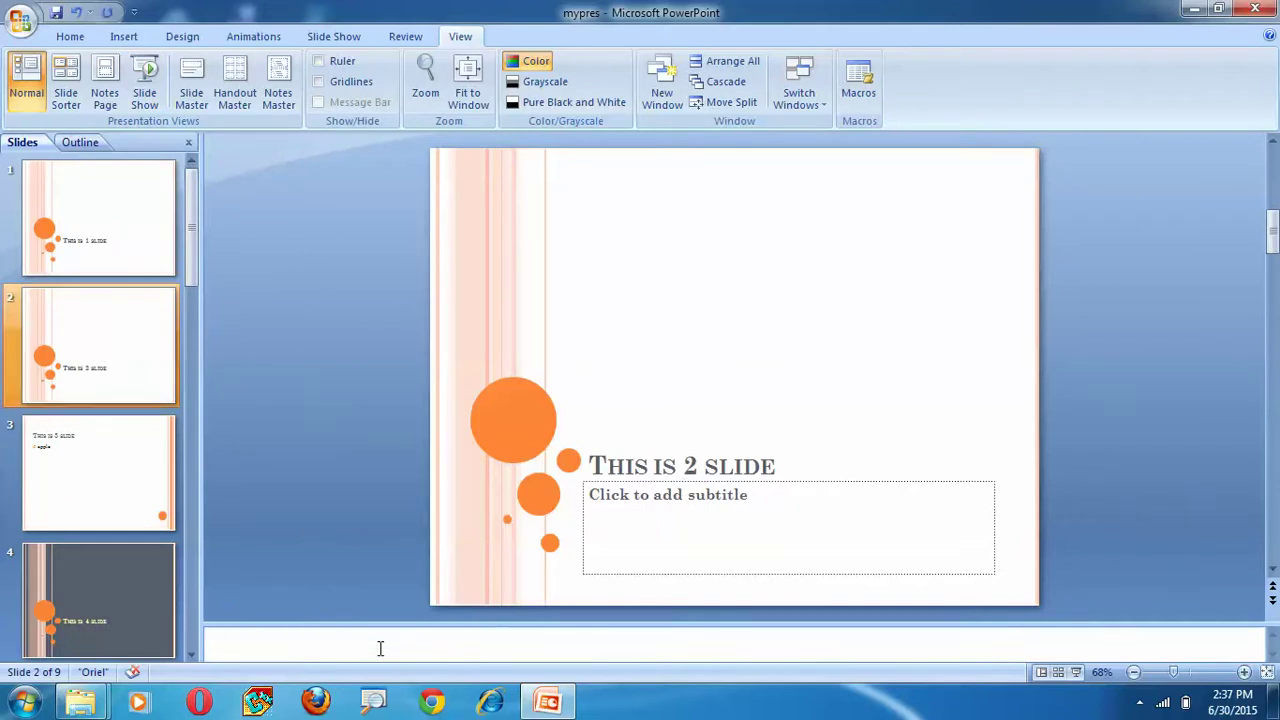
pyautogui.click(110, 100)
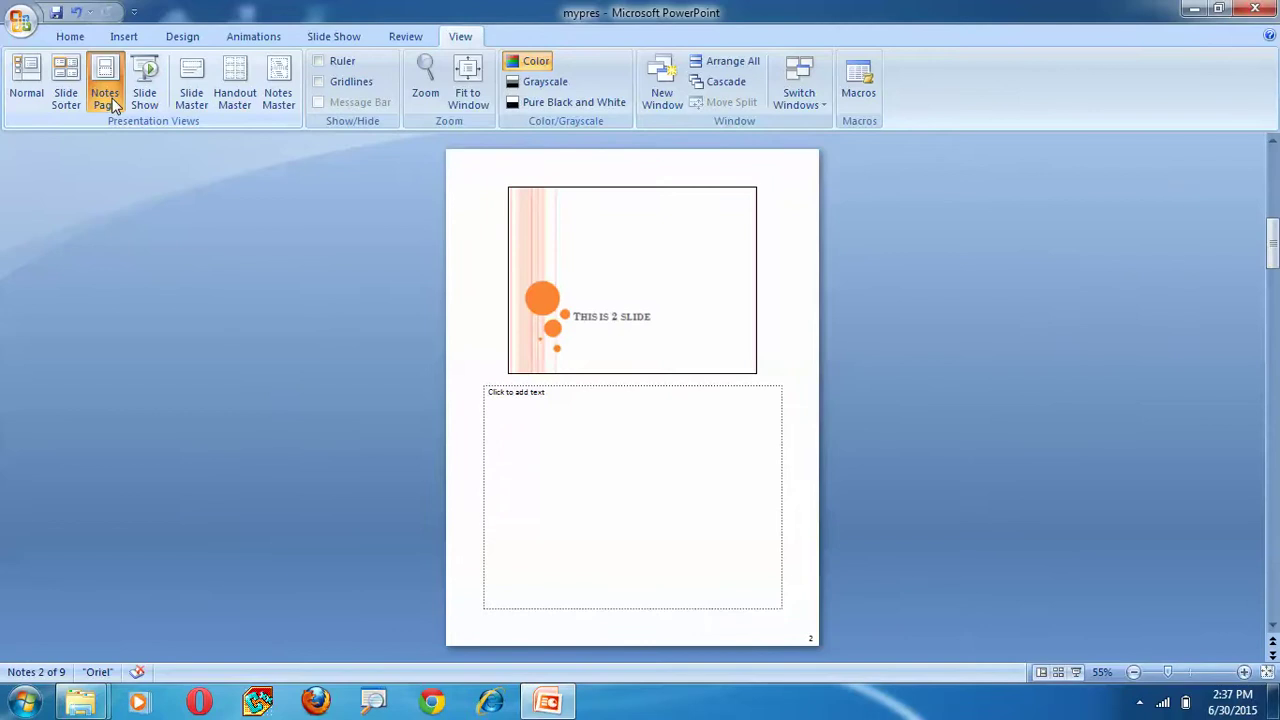
# Step: Type 'This is the second slide of the presentation' into slide 2's notes box, correcting typos
pyautogui.click(579, 421)
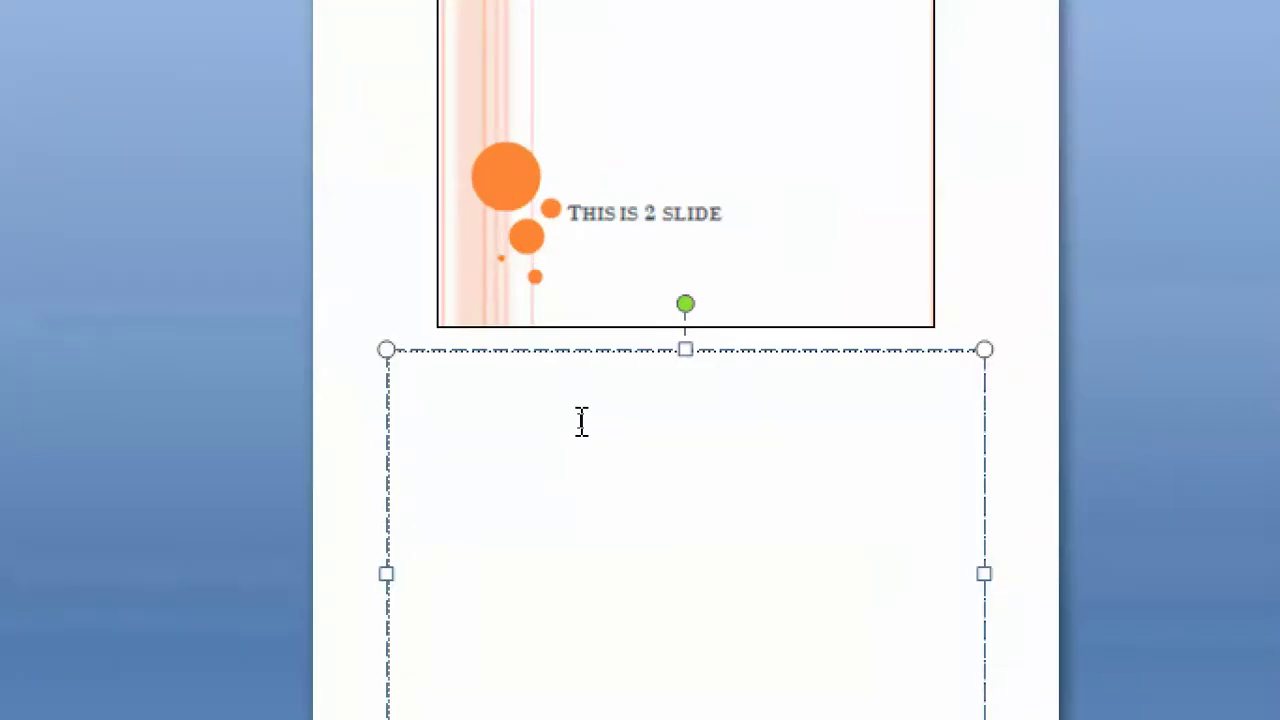
pyautogui.write('Thisis is')
pyautogui.click(439, 364)
pyautogui.press('BackSpace')
pyautogui.press('BackSpace')
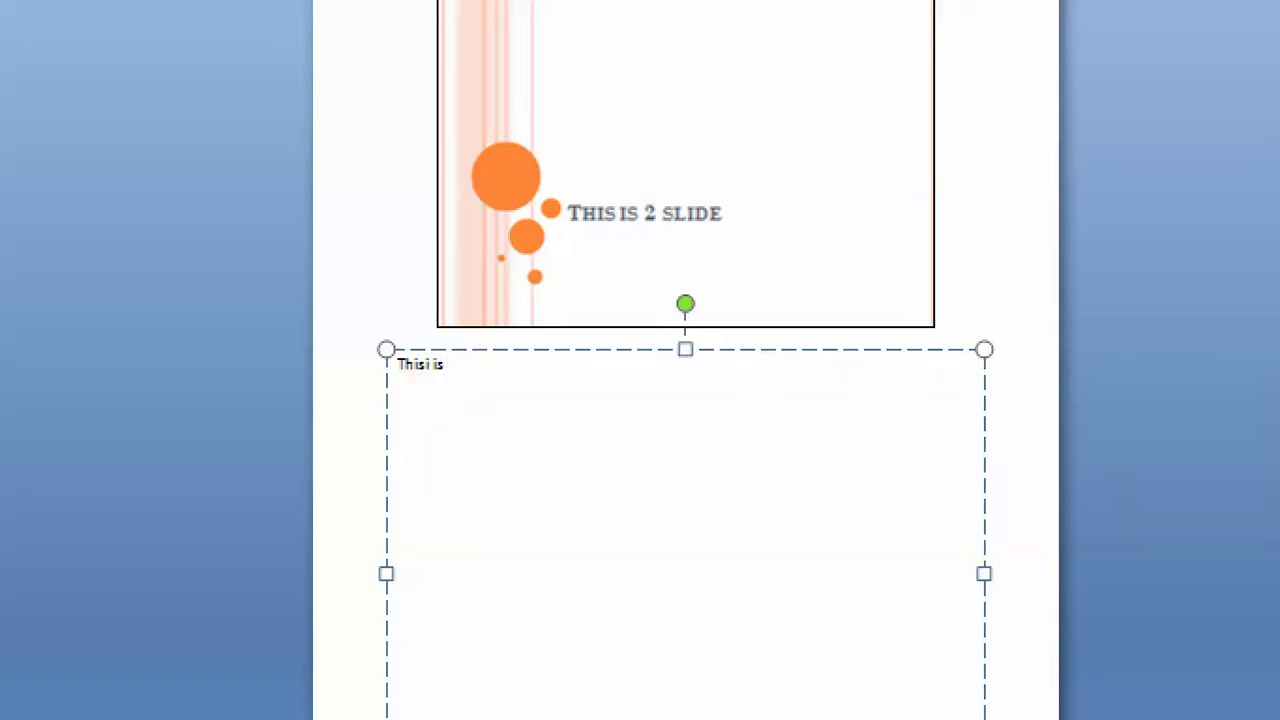
pyautogui.press('BackSpace')
pyautogui.press('BackSpace')
pyautogui.press('Left')
pyautogui.press('Left')
pyautogui.press('End')
pyautogui.write('the')
pyautogui.press('Left')
pyautogui.press('Left')
pyautogui.press('Left')
pyautogui.press('BackSpace')
pyautogui.press('Right')
pyautogui.press('Right')
pyautogui.press('Right')
pyautogui.write('second slide')
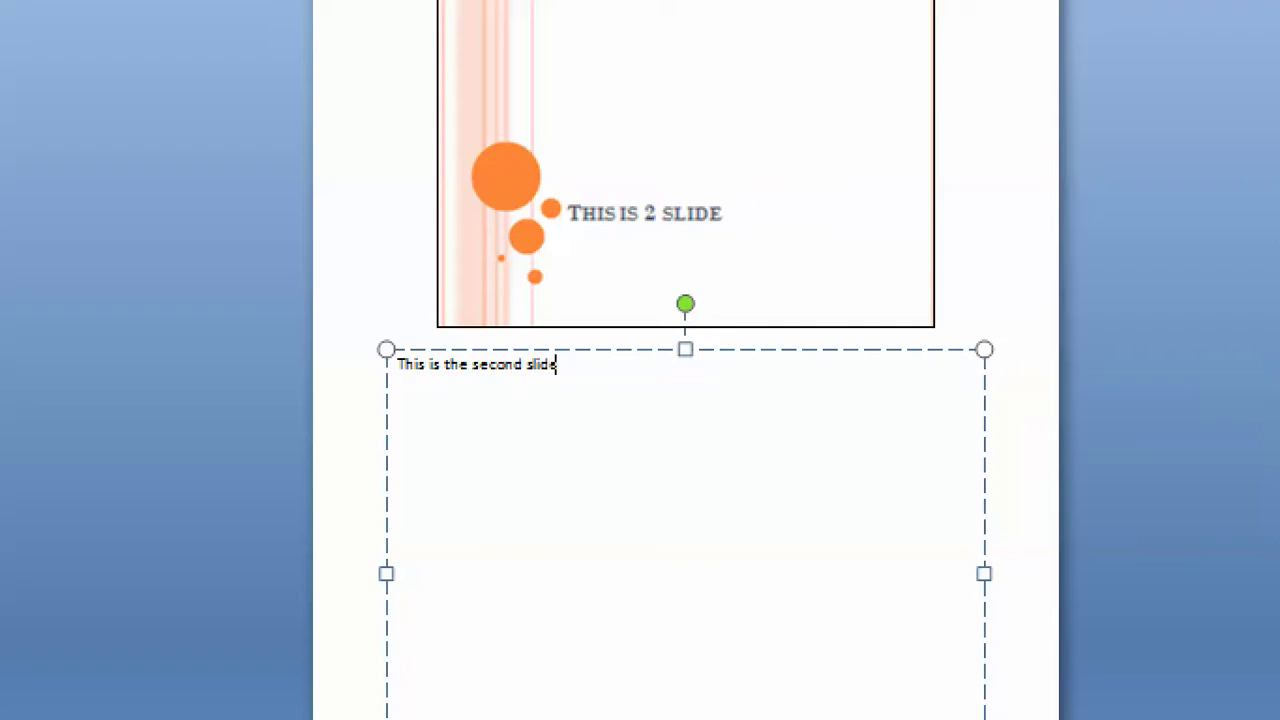
pyautogui.write(' of the presenttation.')
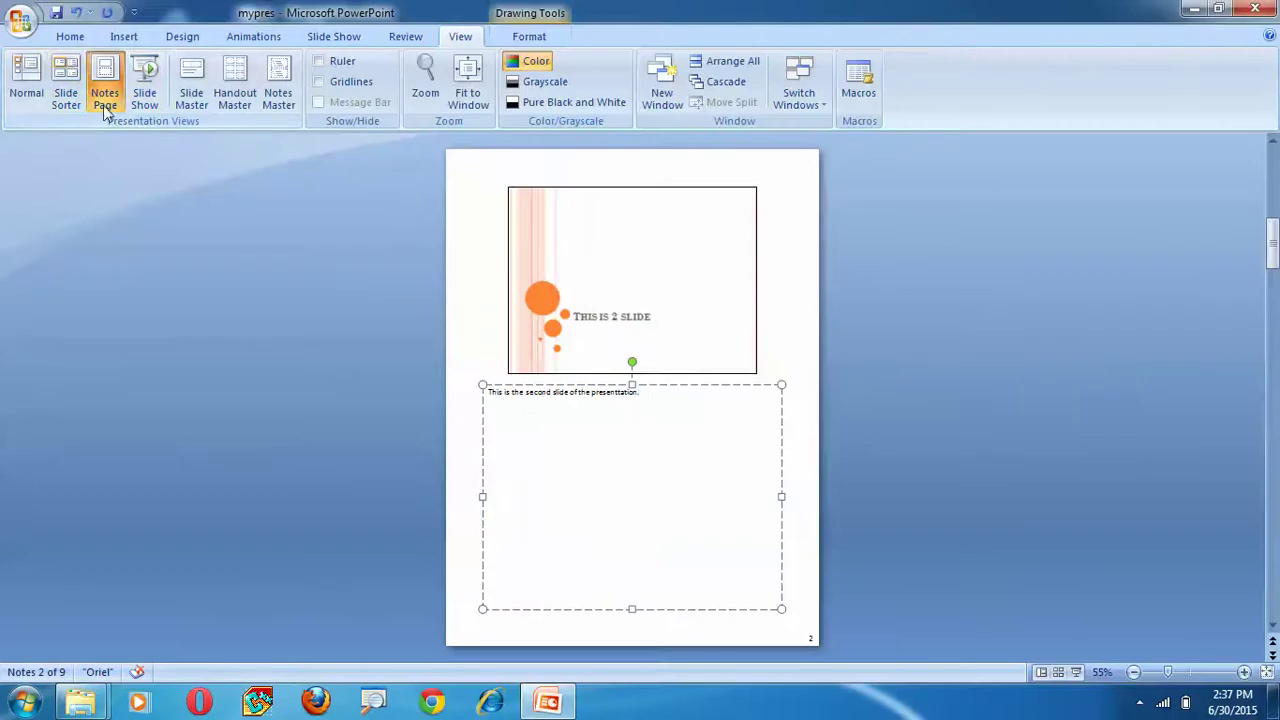
# Step: Return to Normal view and fix 'presenttation' to 'presentation' in the notes pane
pyautogui.click(26, 85)
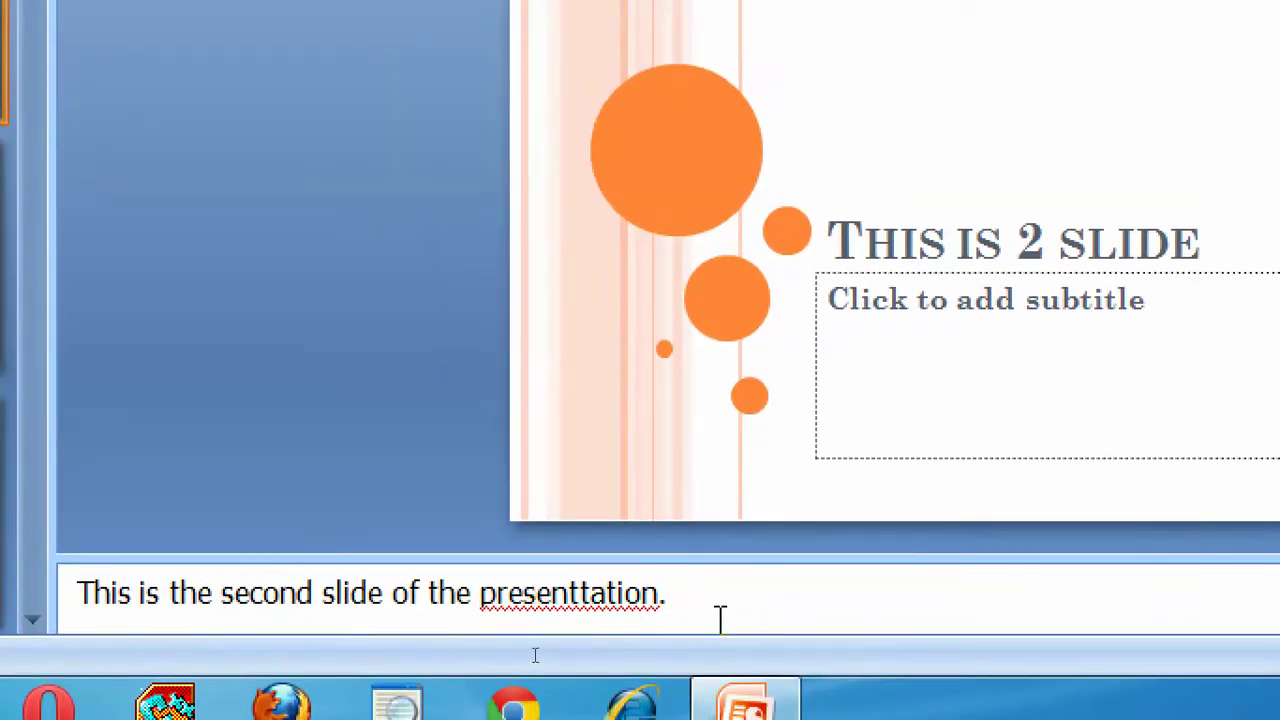
pyautogui.click(578, 596)
pyautogui.press('BackSpace')
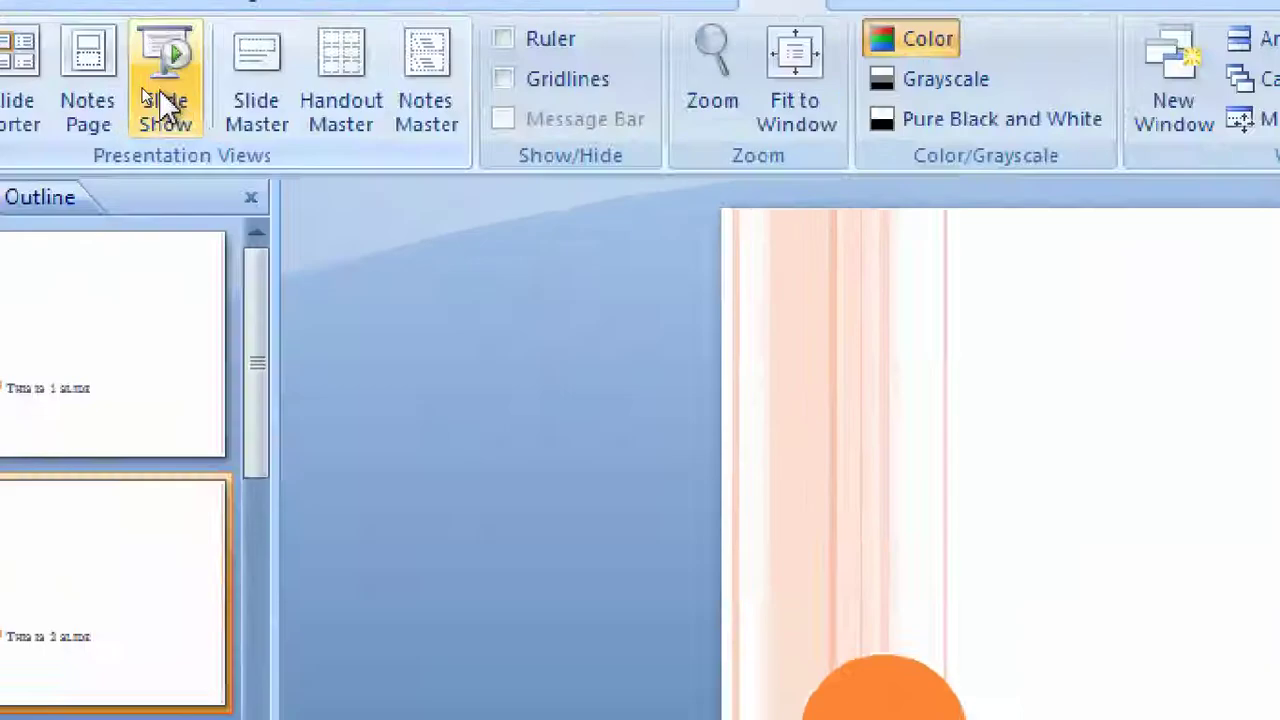
# Step: Run the slide show, advancing through slides 3 to 5, then end it
pyautogui.click(145, 95)
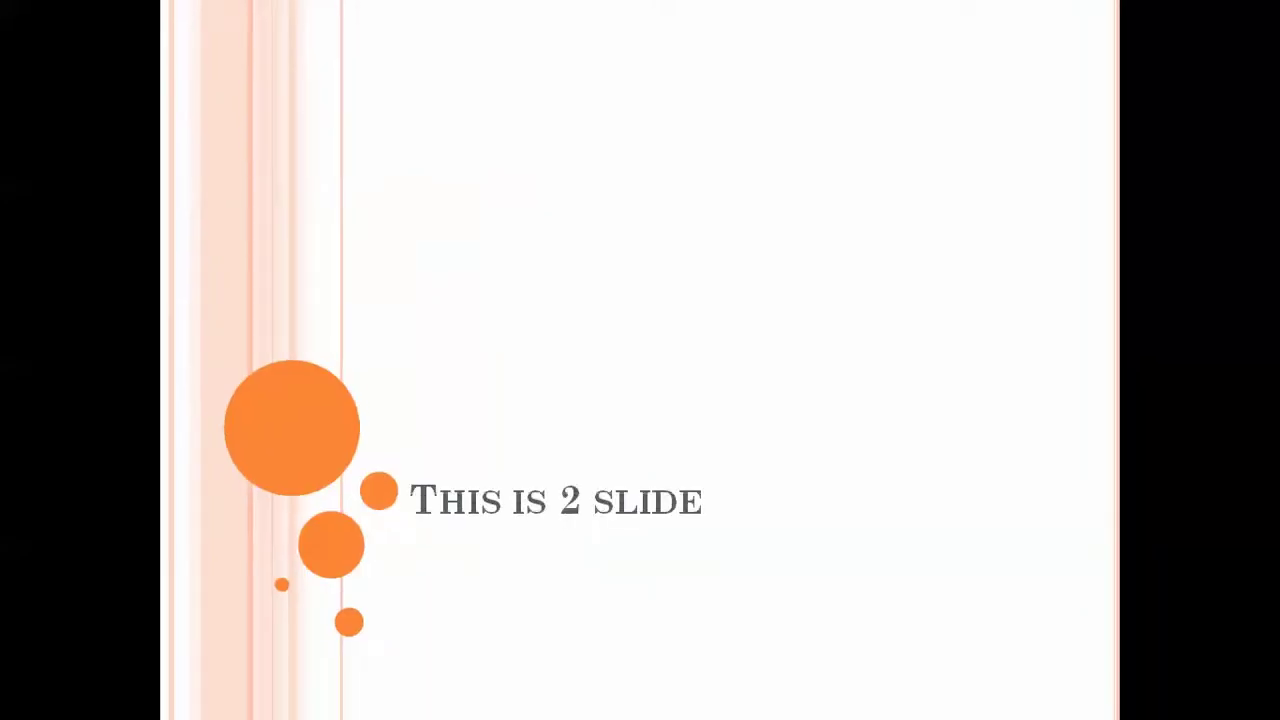
pyautogui.press('Right')
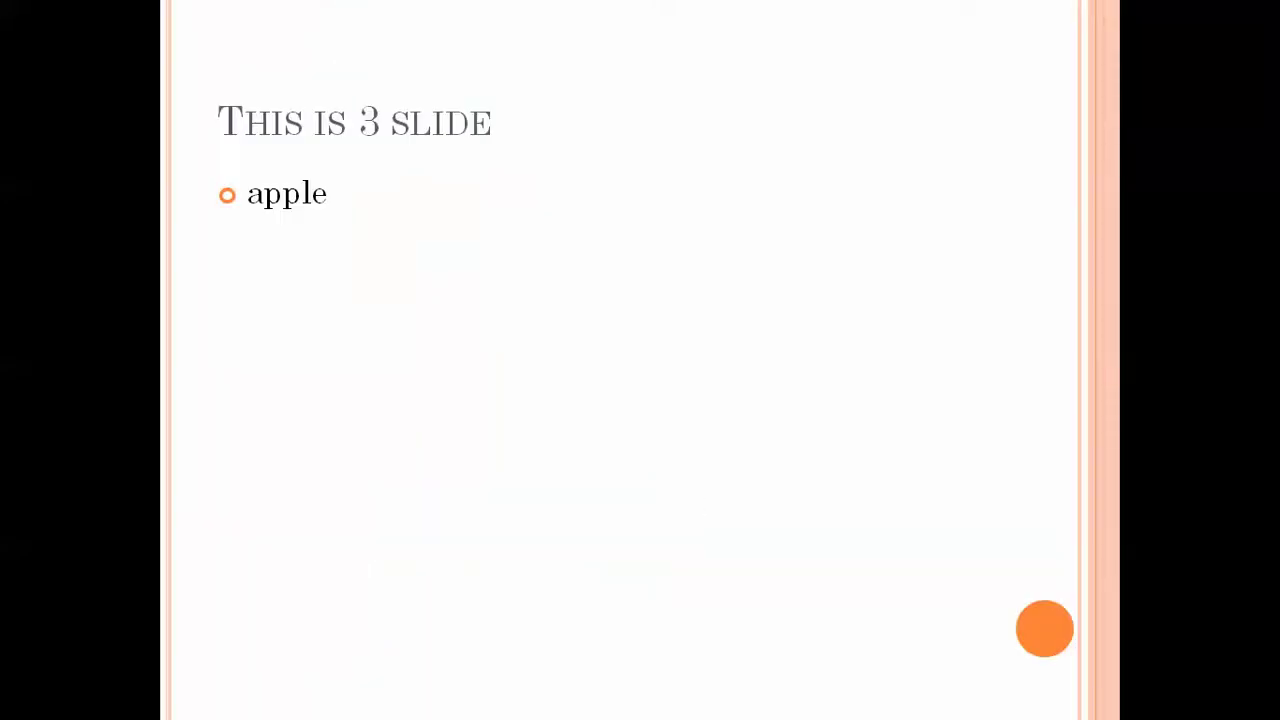
pyautogui.press('Right')
pyautogui.press('Right')
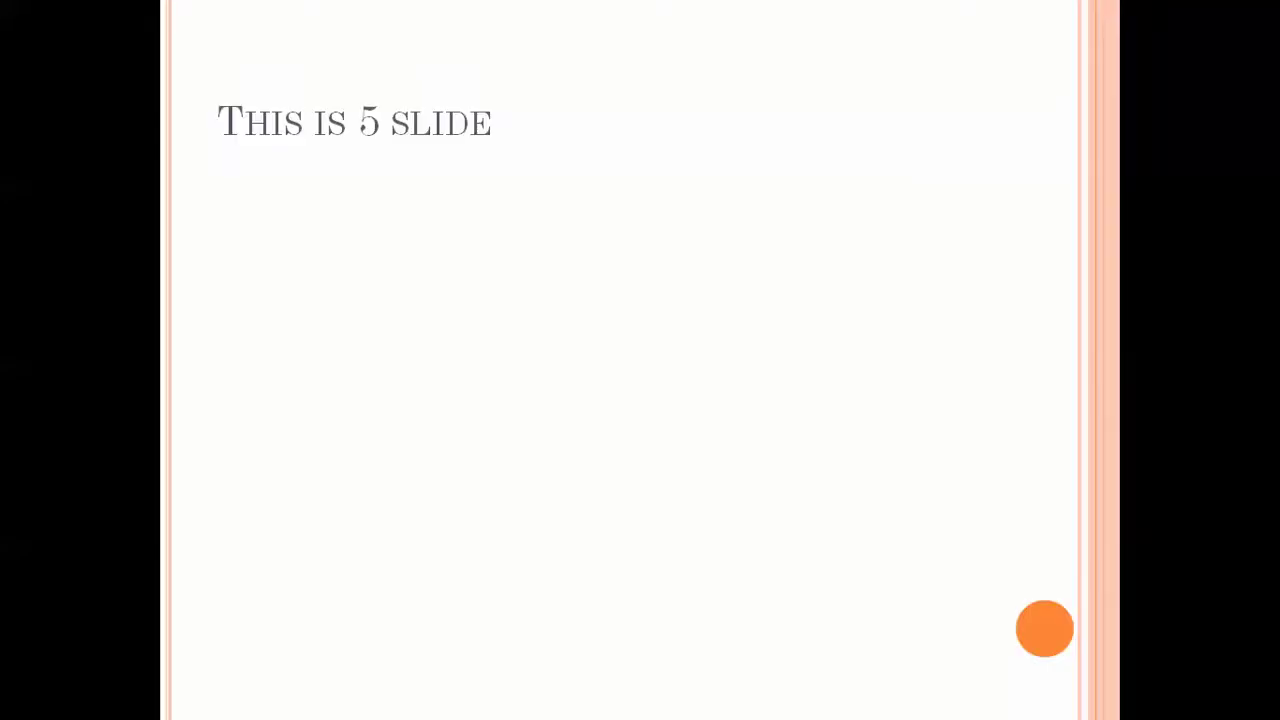
pyautogui.press('Right')
pyautogui.press('Right')
pyautogui.press('Escape')
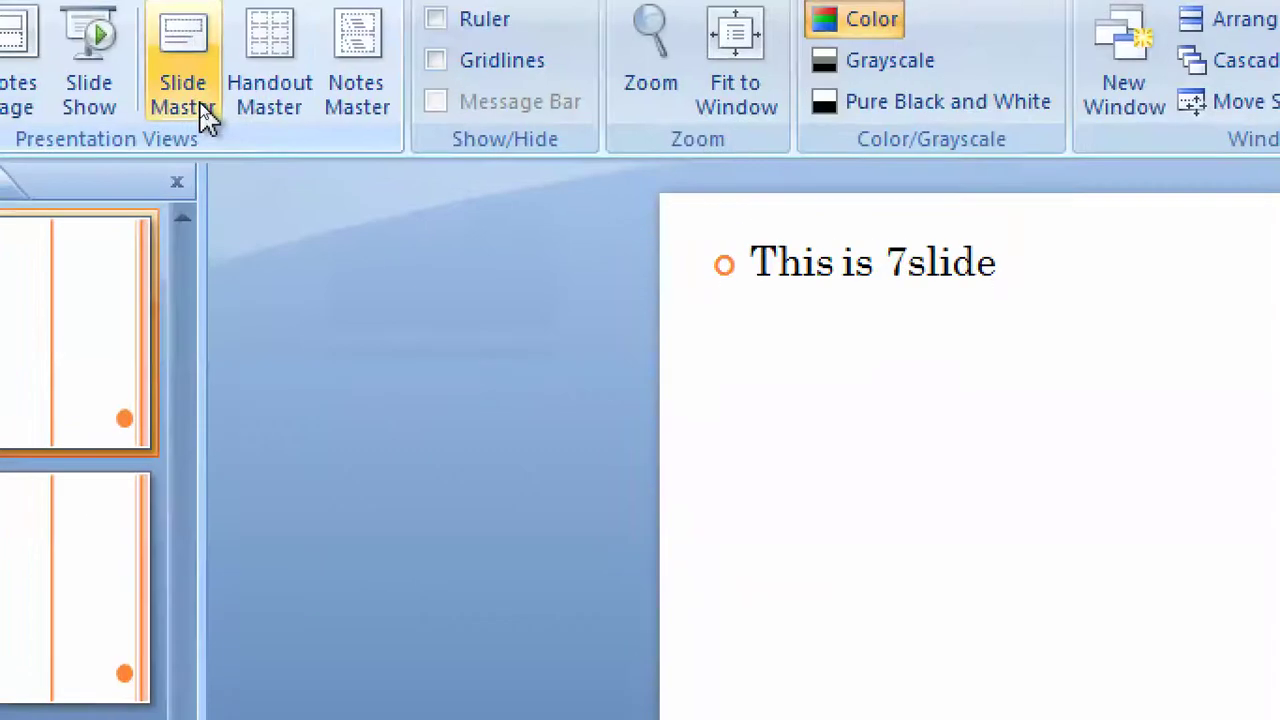
# Step: Open Slide Master view on the top master slide and bring up the Insert Picture dialog
pyautogui.click(196, 100)
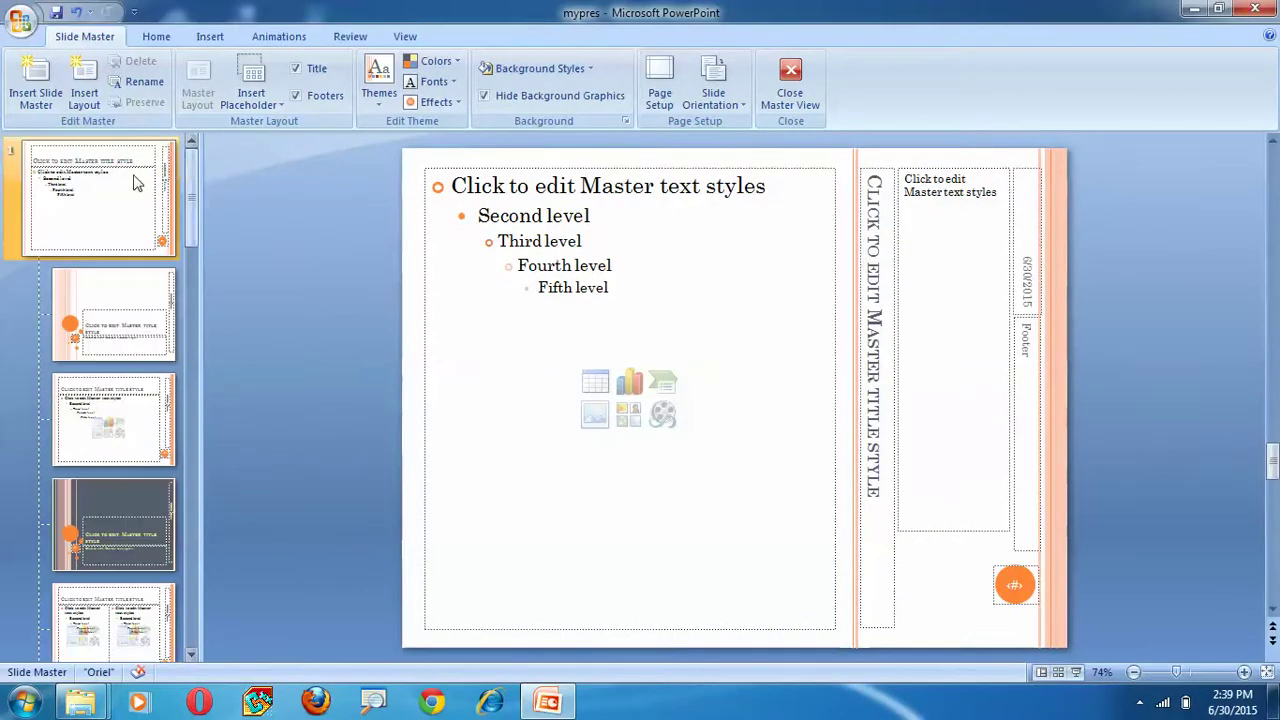
pyautogui.click(108, 215)
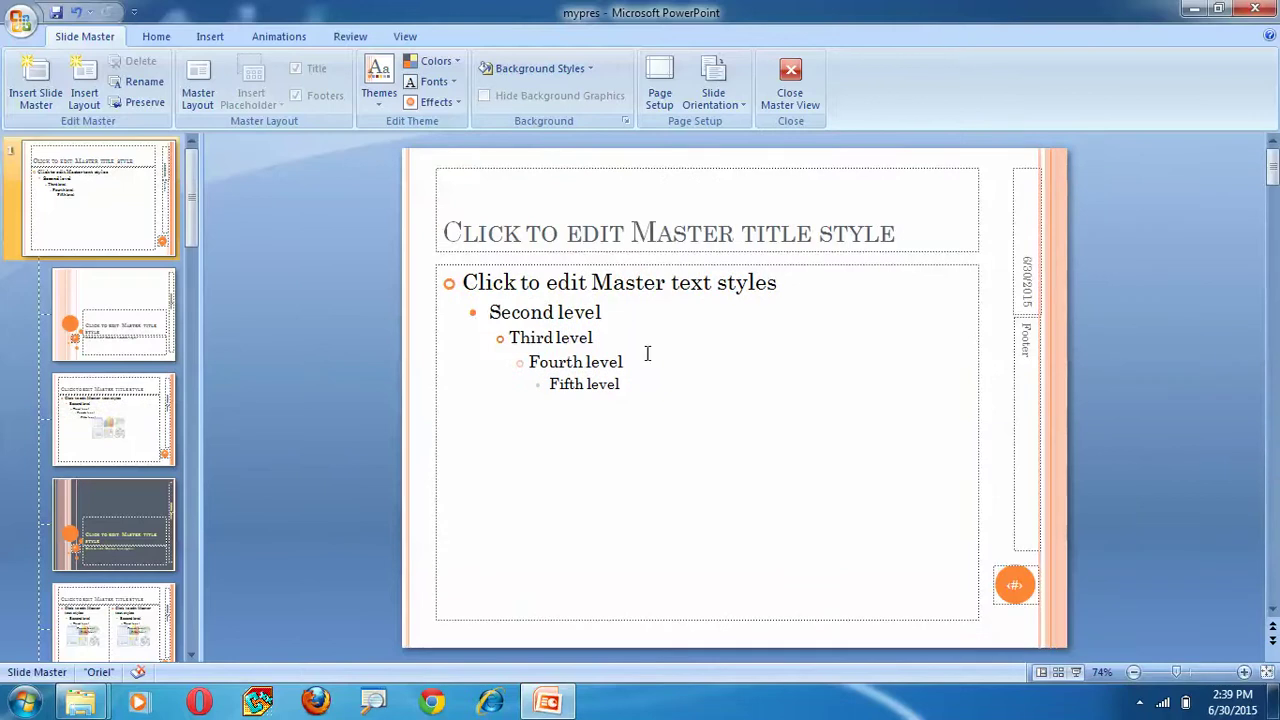
pyautogui.click(160, 38)
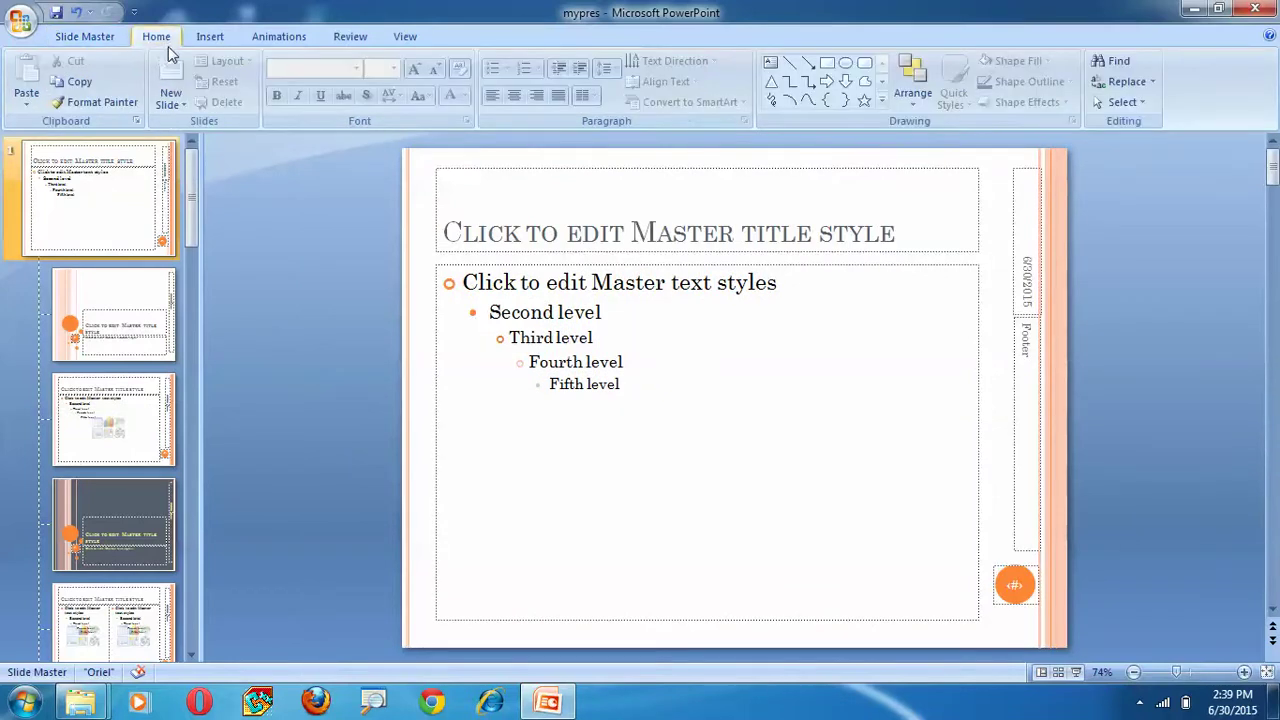
pyautogui.click(191, 39)
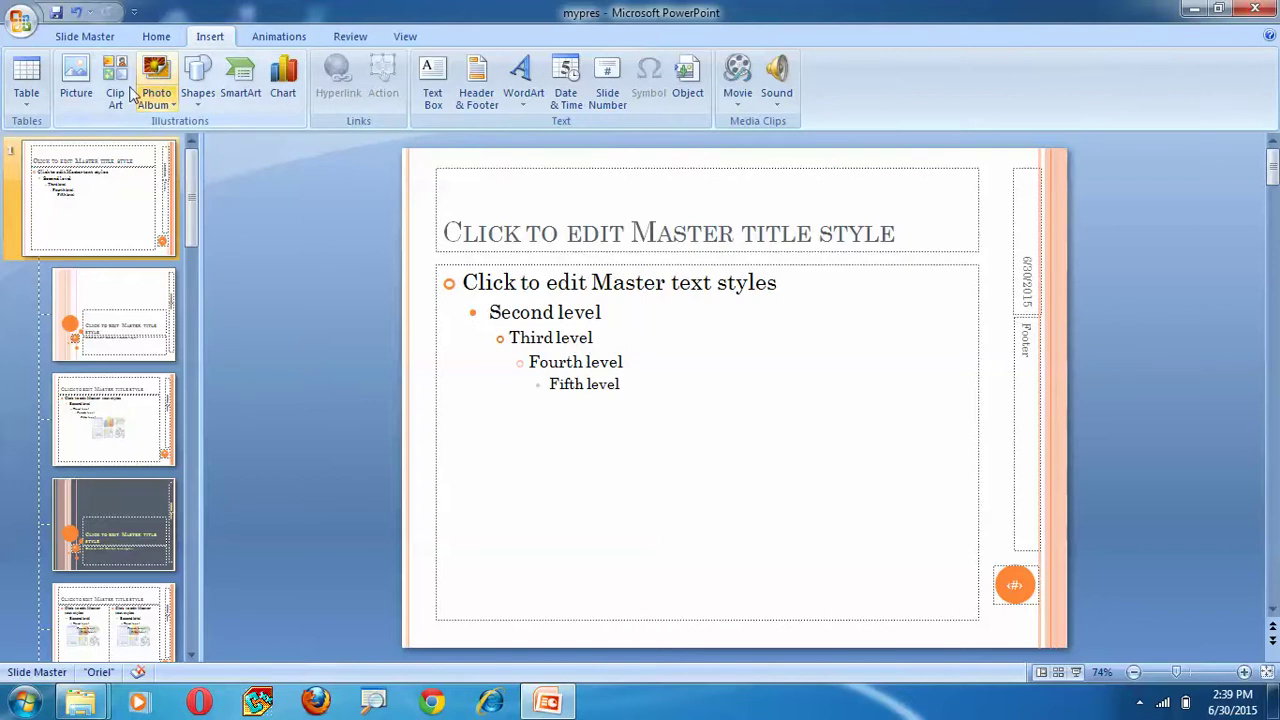
pyautogui.click(85, 84)
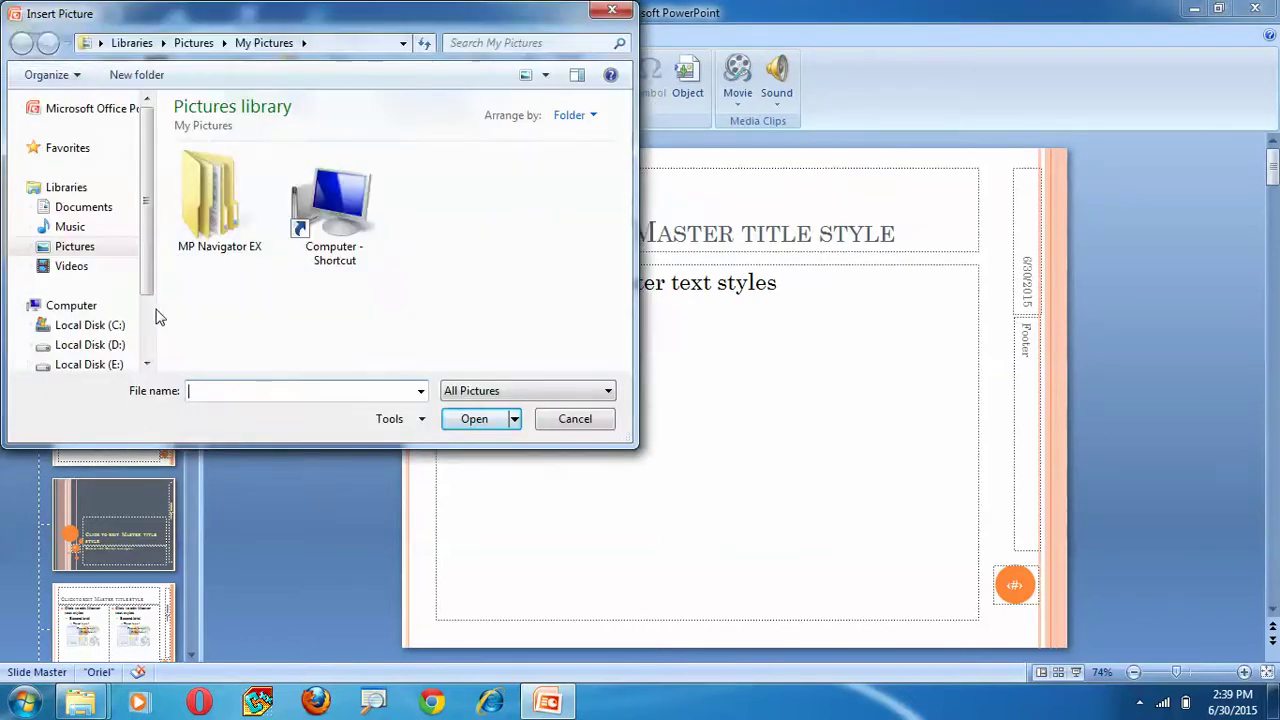
# Step: Insert the Jellyfish picture from Pictures > Sample Pictures onto the master and resize it to 5.38 × 7.17 inches
pyautogui.click(94, 254)
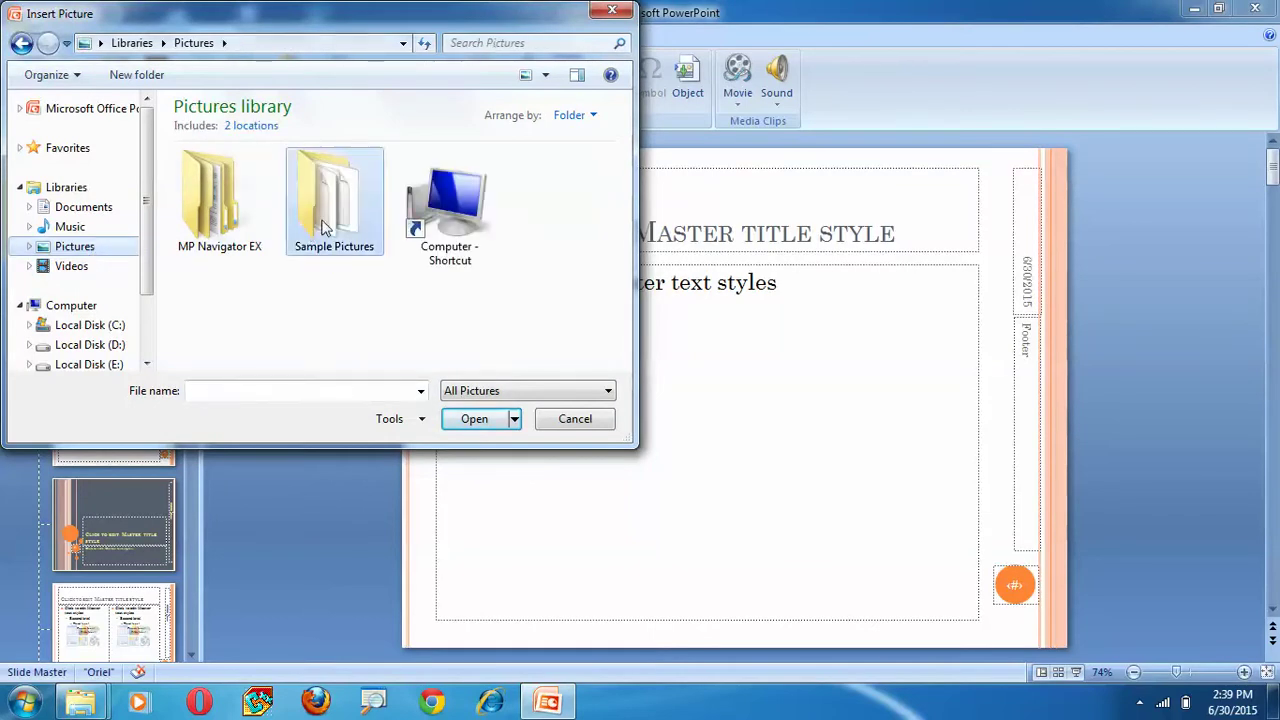
pyautogui.doubleClick(323, 228)
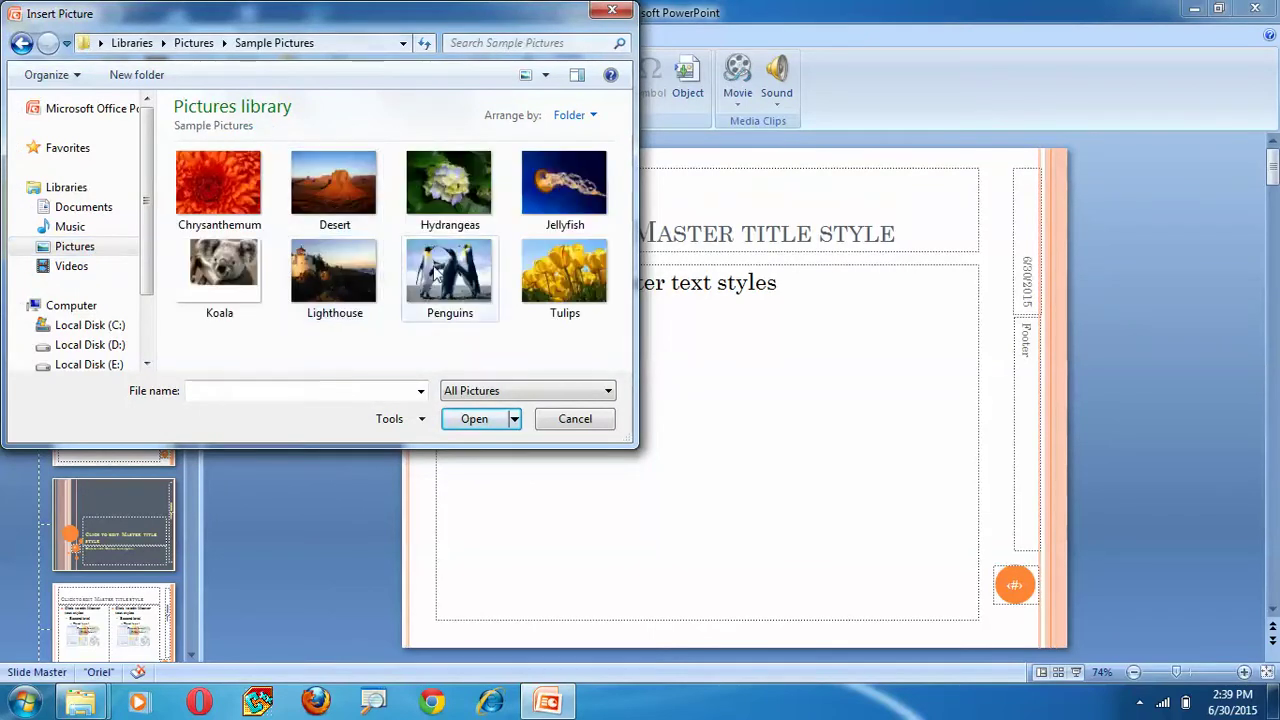
pyautogui.click(437, 270)
pyautogui.click(561, 263)
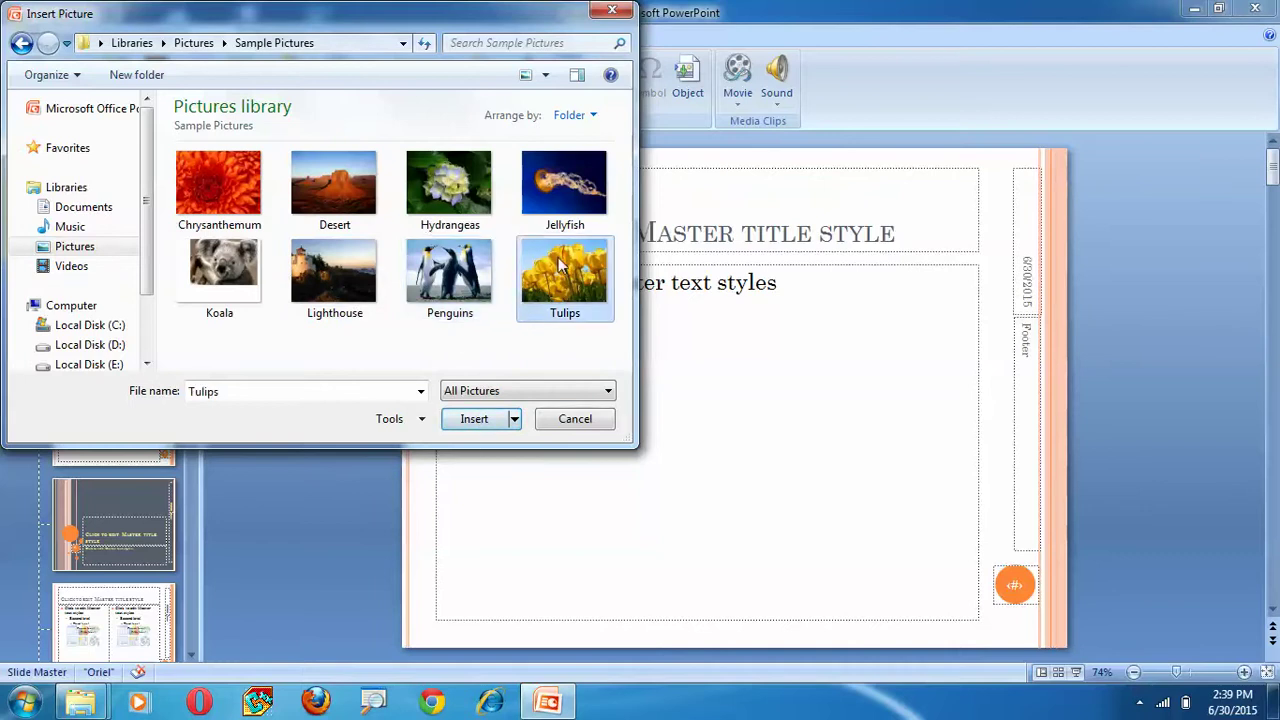
pyautogui.click(563, 219)
pyautogui.click(497, 421)
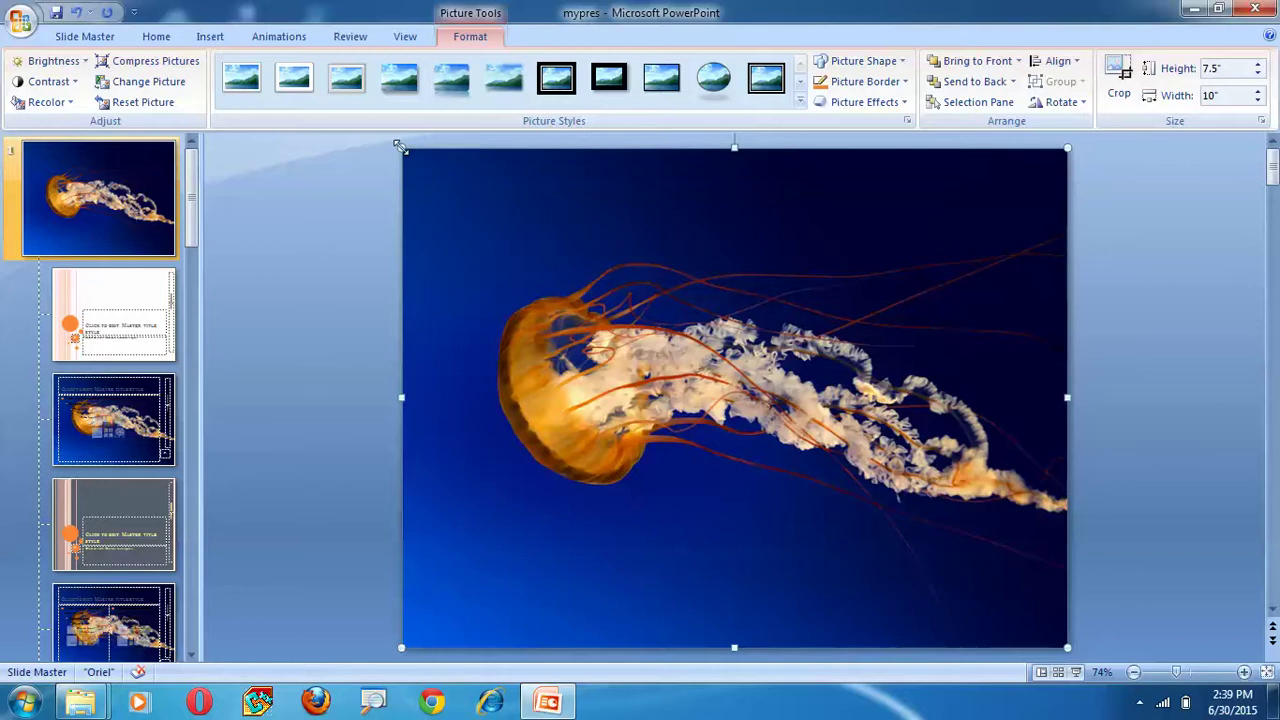
pyautogui.moveTo(413, 158); pyautogui.dragTo(598, 298)
# Step: Move the jellyfish picture over the content area, then close Master View
pyautogui.moveTo(780, 416); pyautogui.dragTo(669, 368)
pyautogui.click(142, 479)
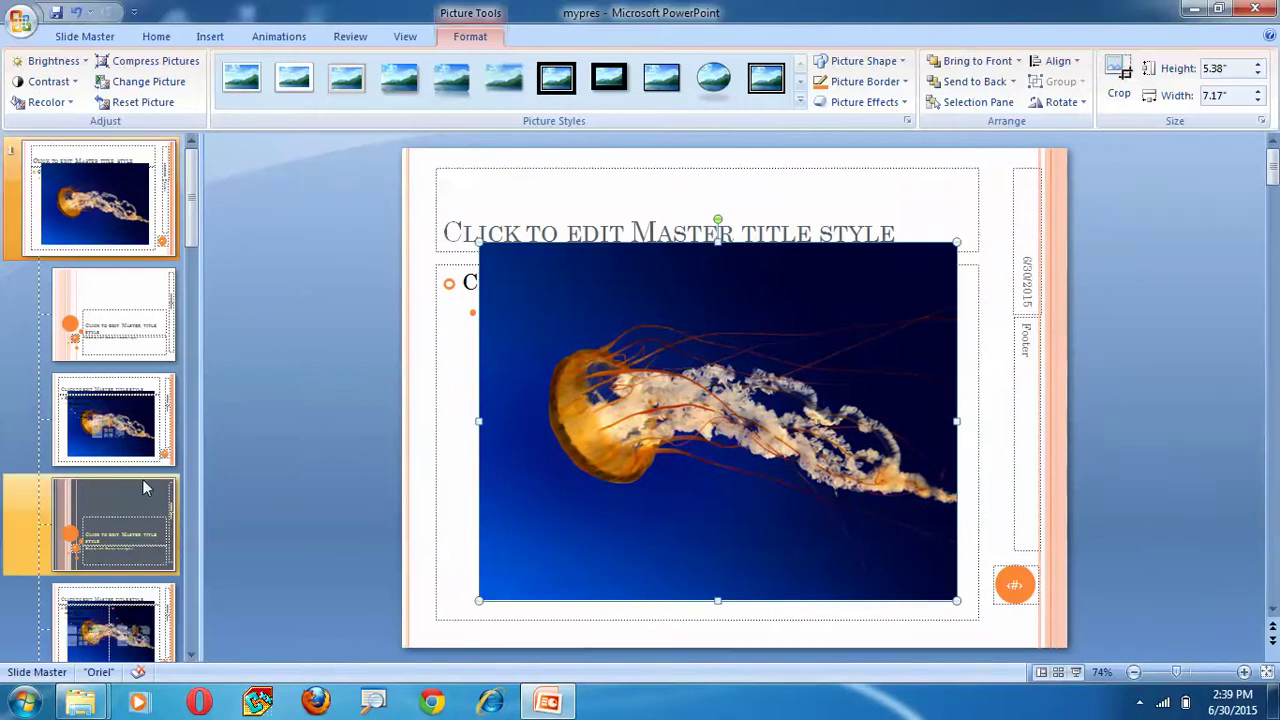
pyautogui.scroll(-3, 142, 479)
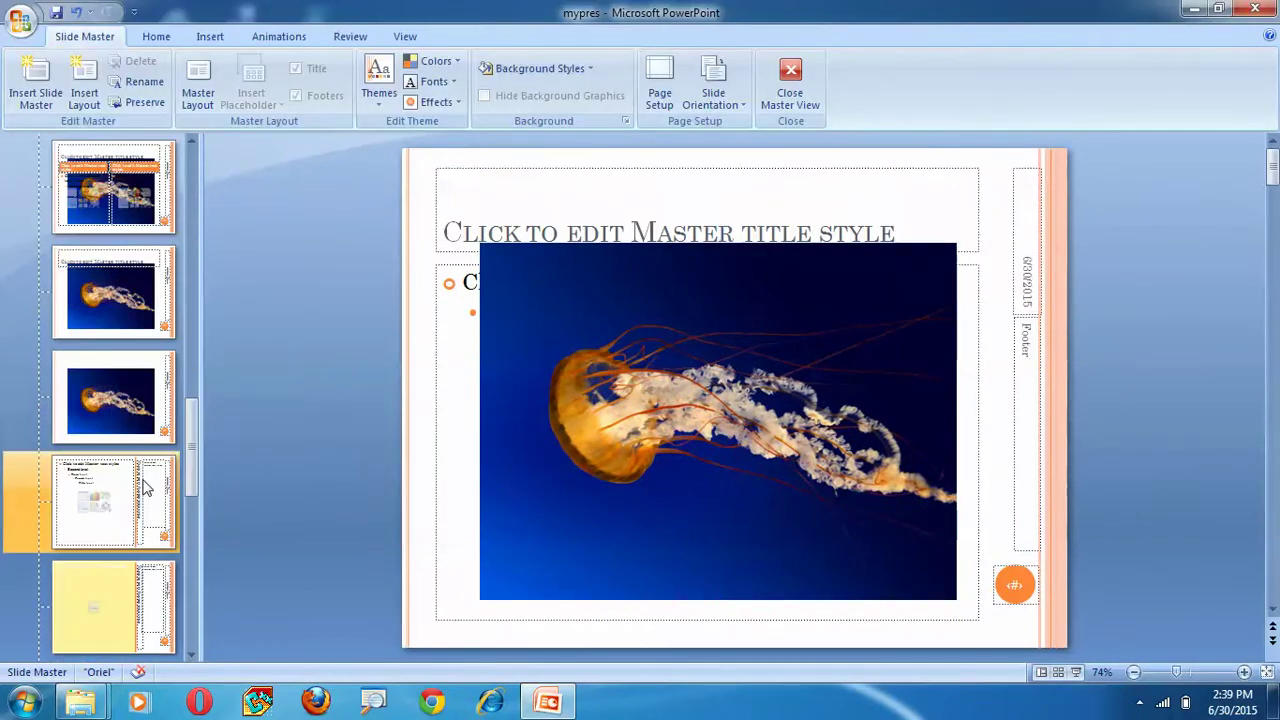
pyautogui.scroll(5, 142, 483)
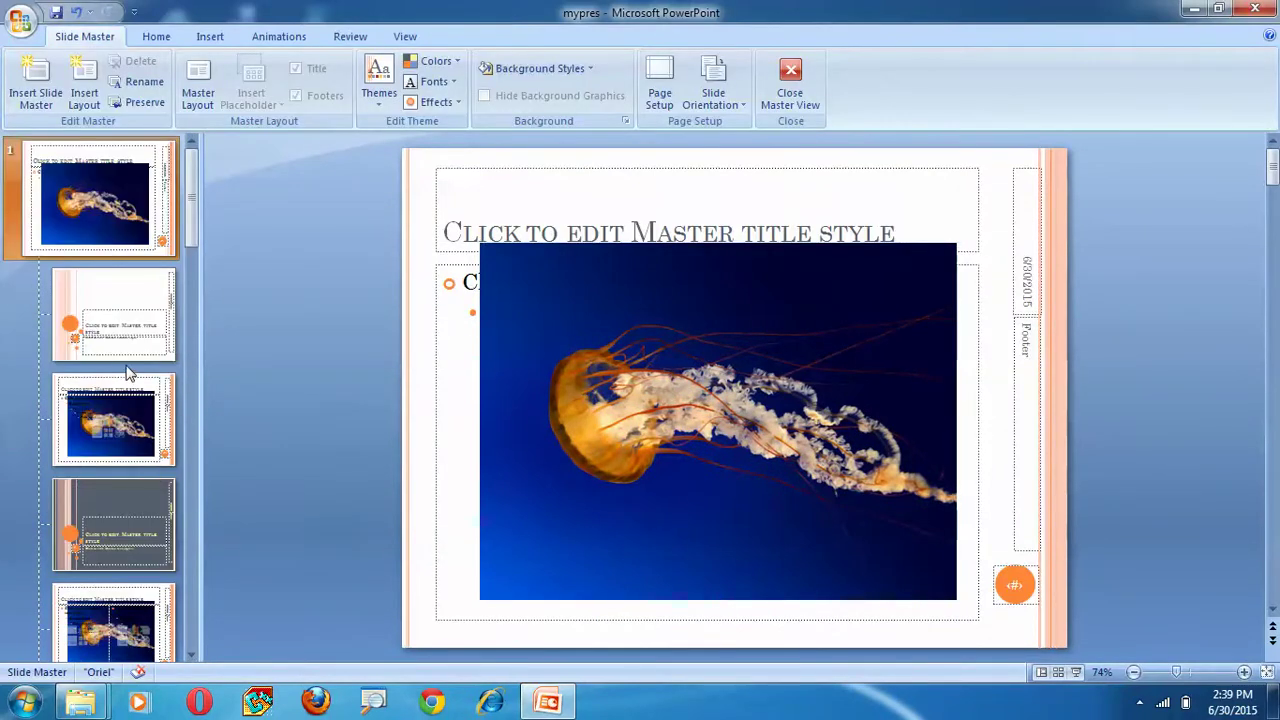
pyautogui.scroll(-3, 127, 372)
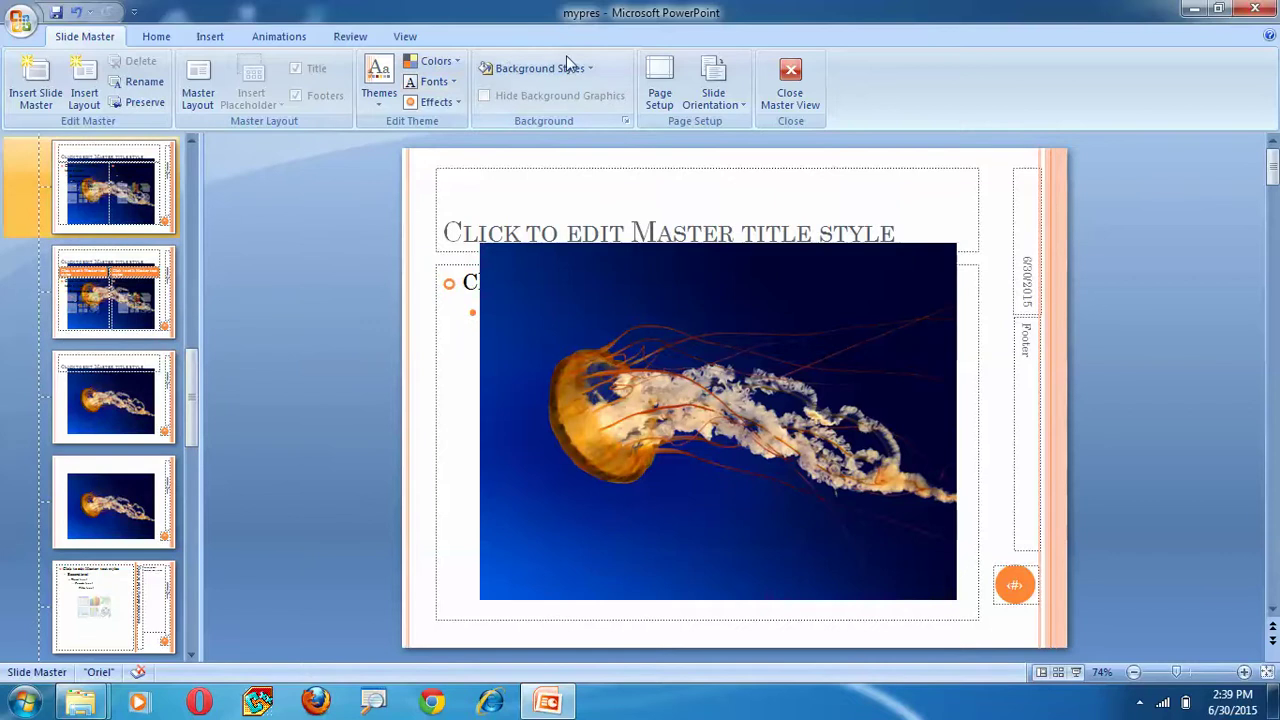
pyautogui.click(777, 92)
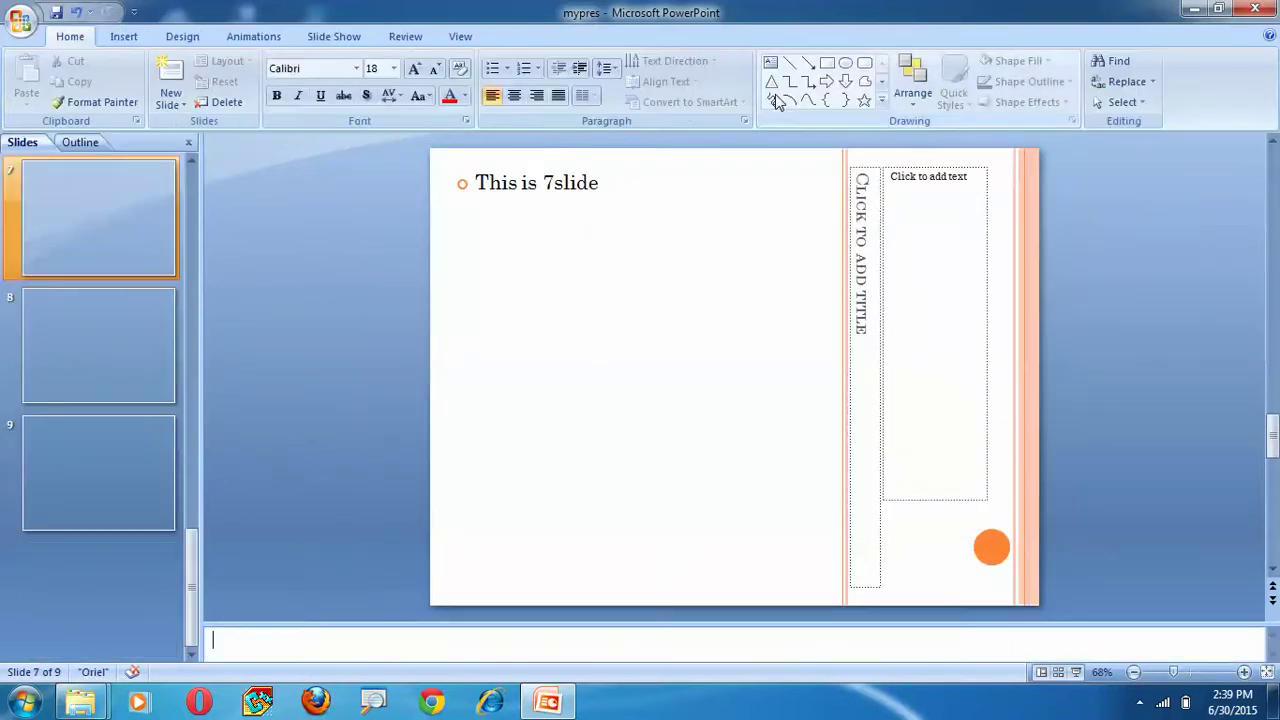
# Step: Browse slides 5, 3 and 4 to check where the jellyfish picture shows, ending on slide 4
pyautogui.scroll(6, 627, 343)
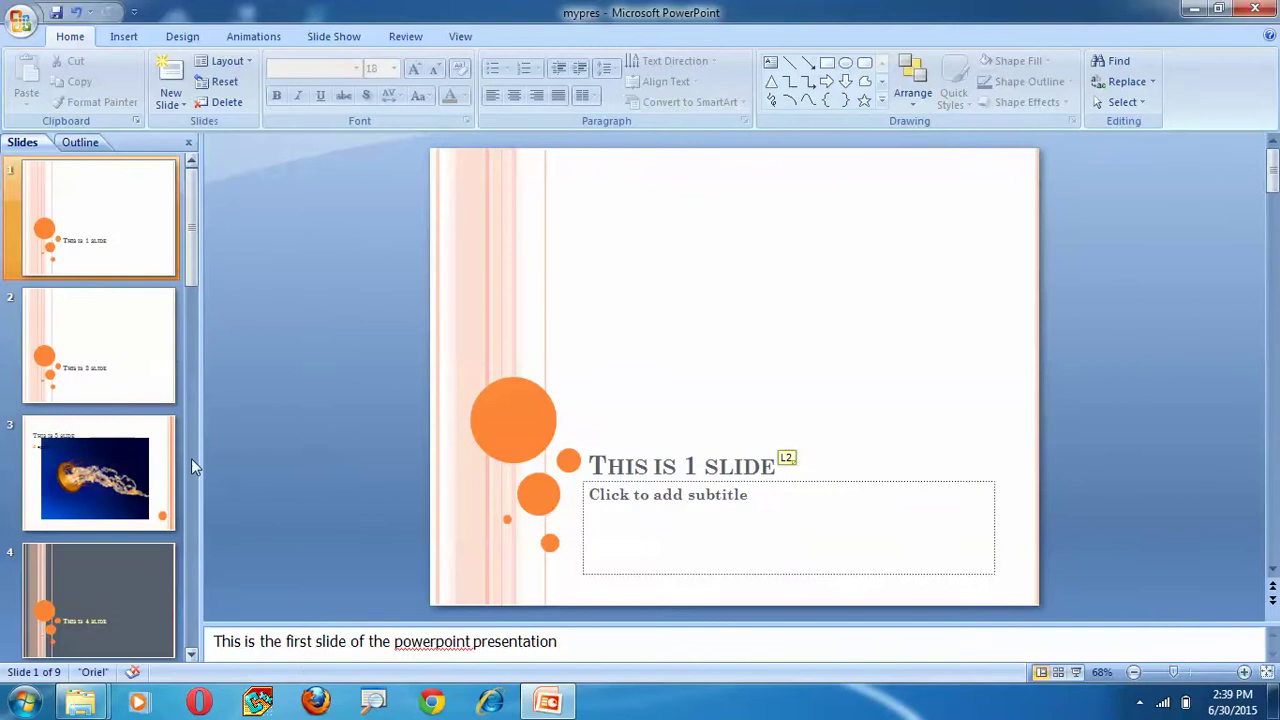
pyautogui.scroll(-2, 659, 465)
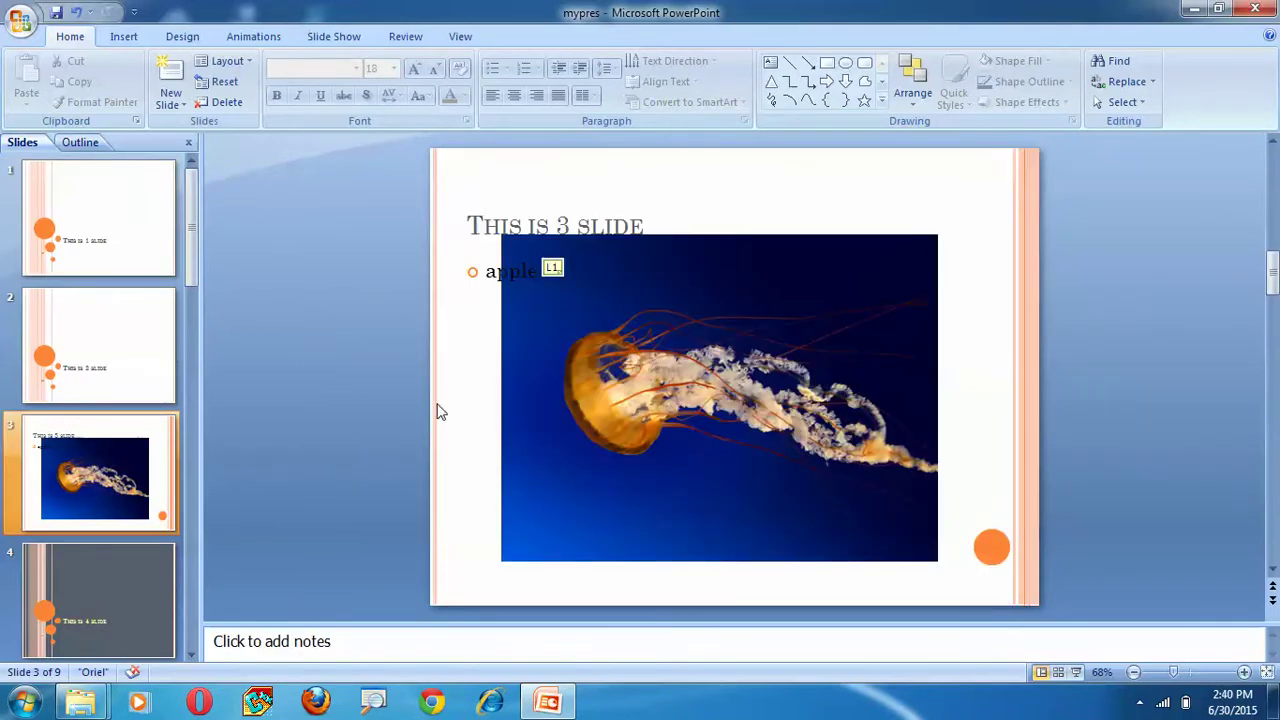
pyautogui.scroll(-2, 440, 411)
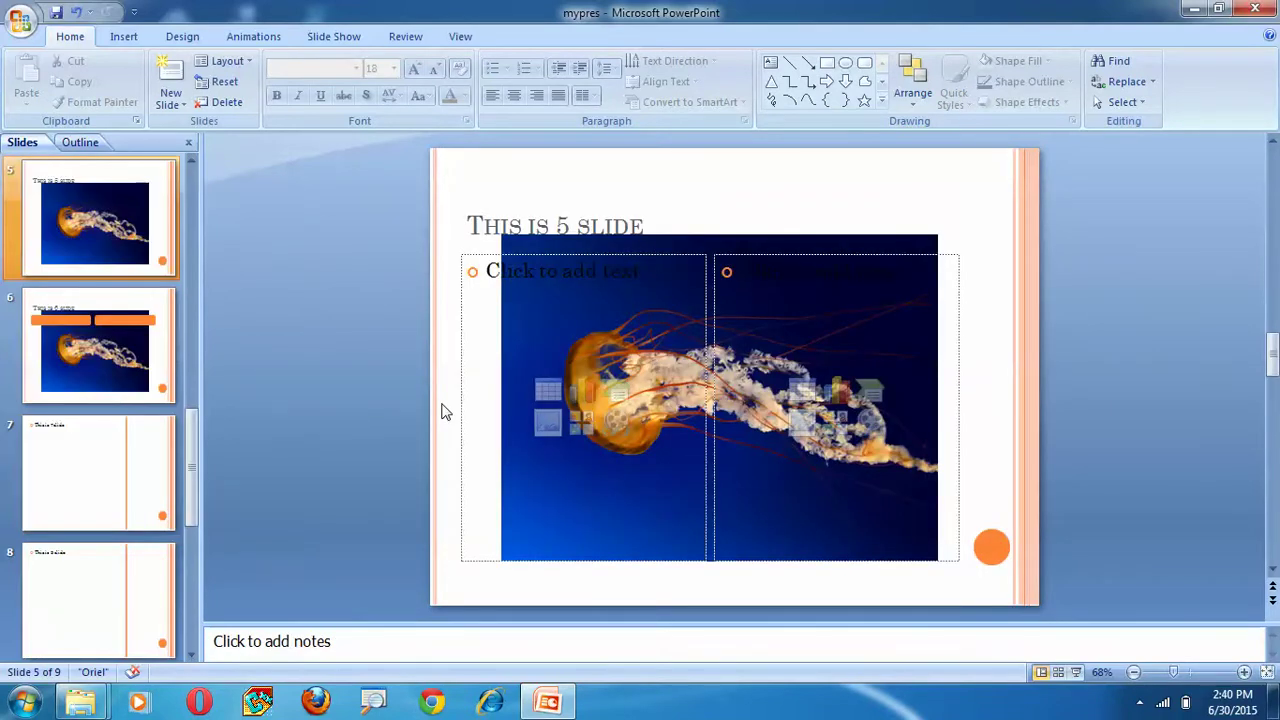
pyautogui.scroll(-2, 515, 315)
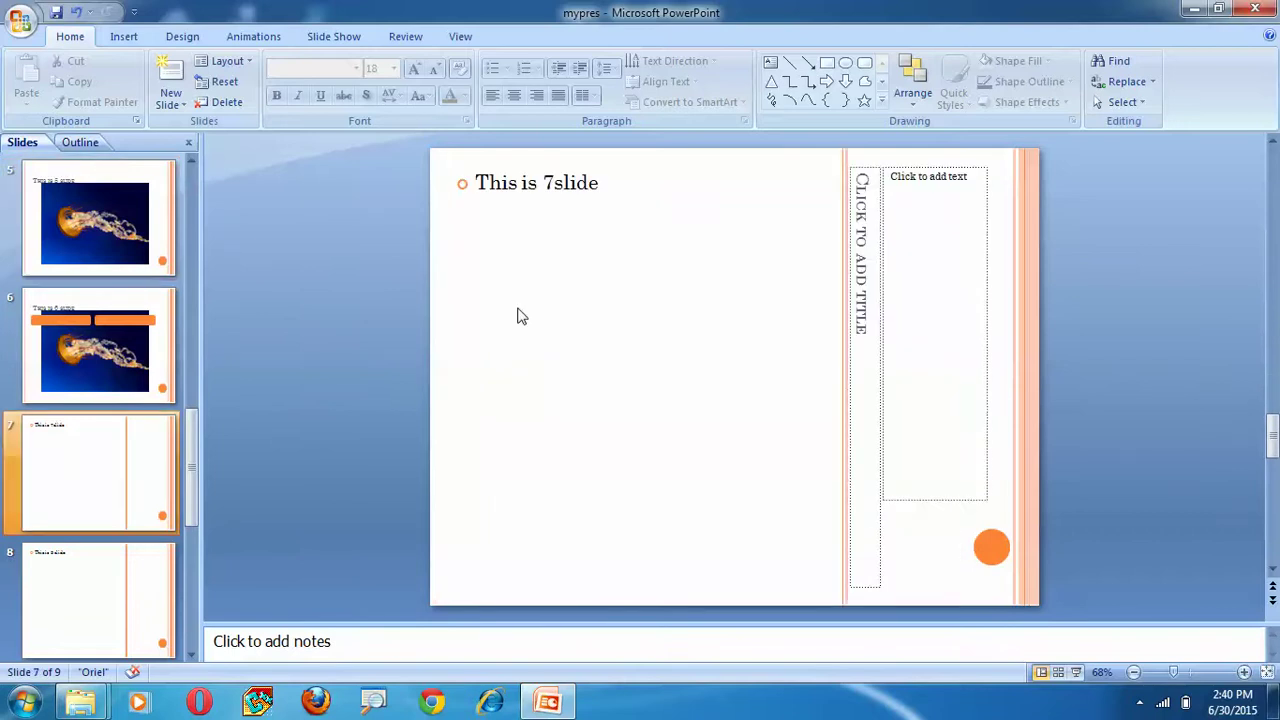
pyautogui.click(45, 365)
pyautogui.click(89, 235)
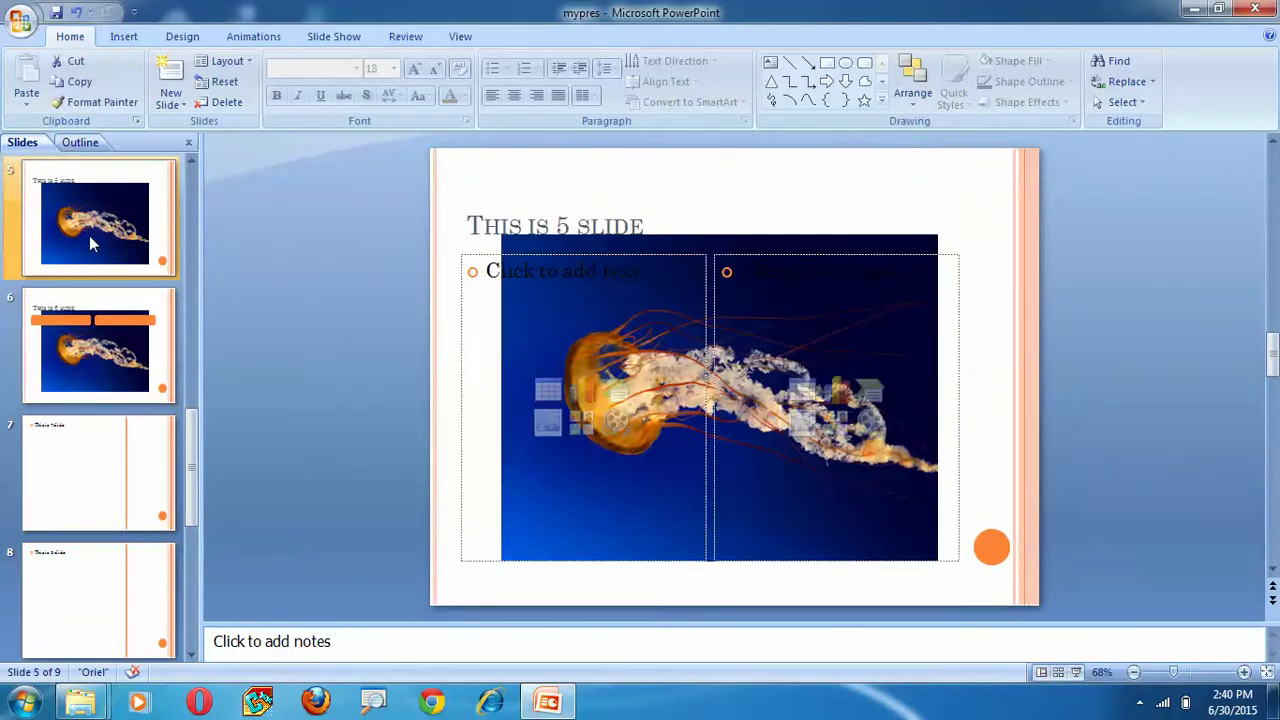
pyautogui.scroll(4, 89, 235)
pyautogui.click(91, 480)
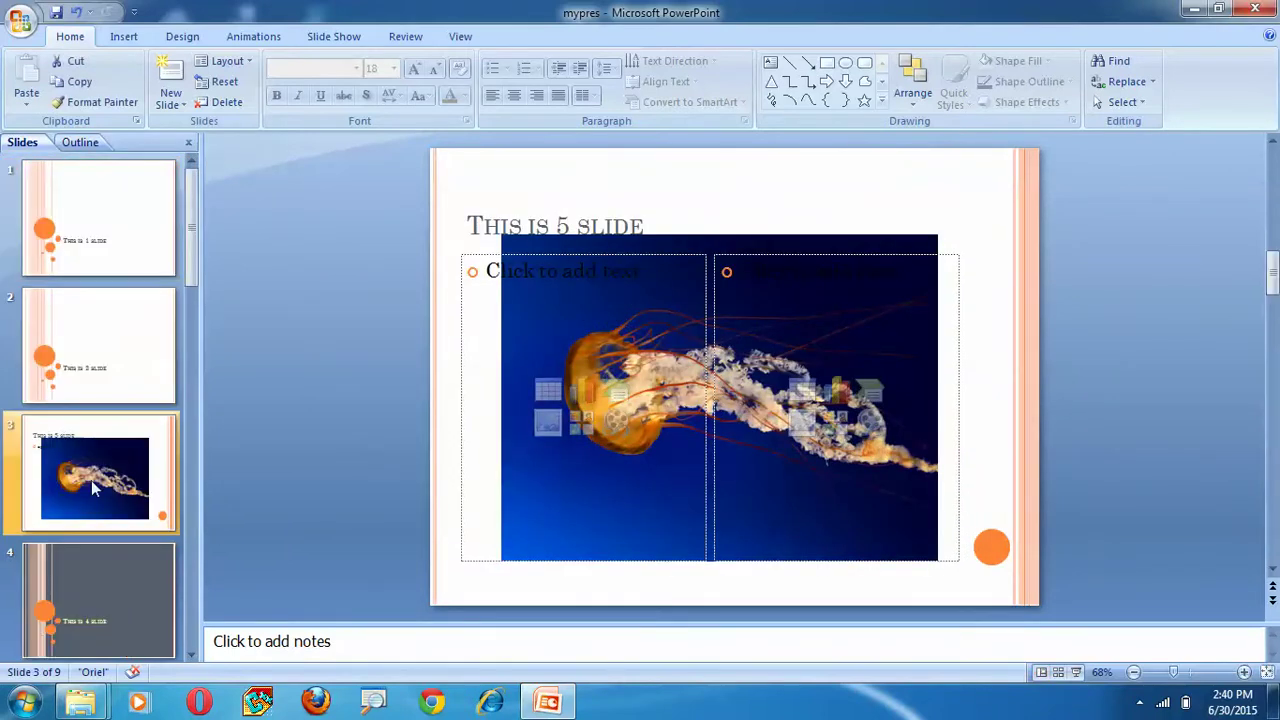
pyautogui.press('Down')
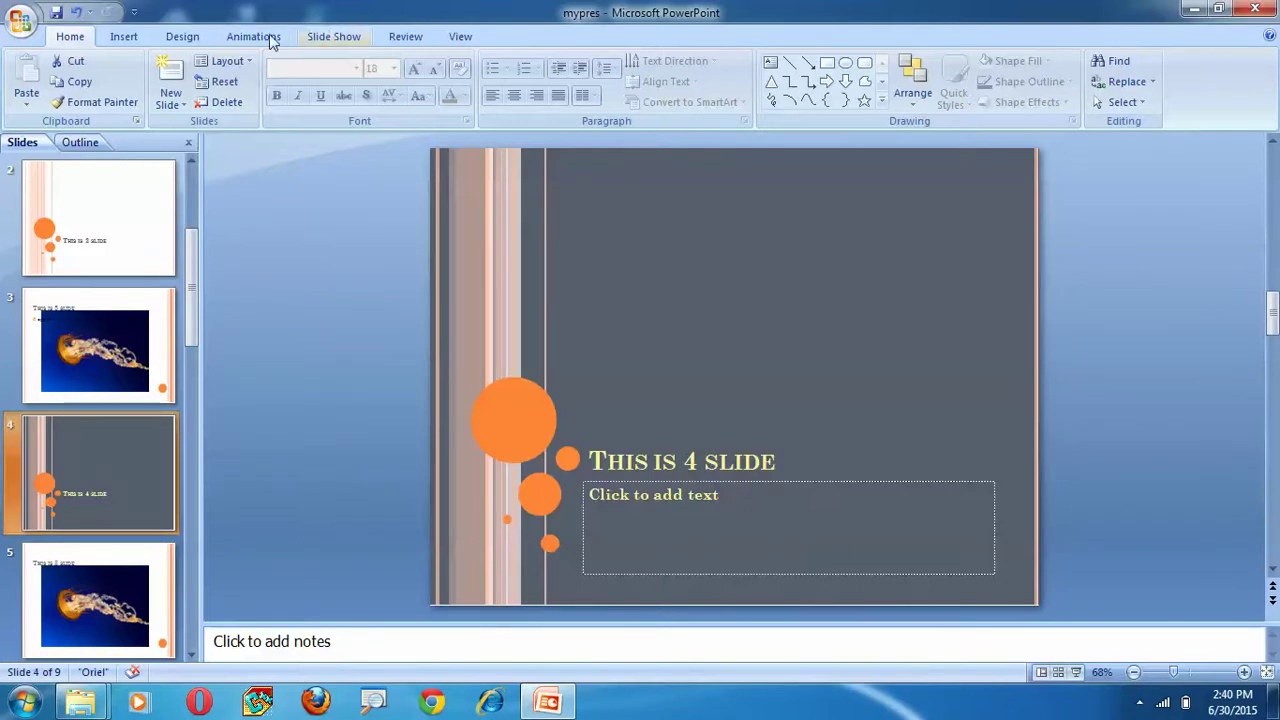
pyautogui.click(452, 38)
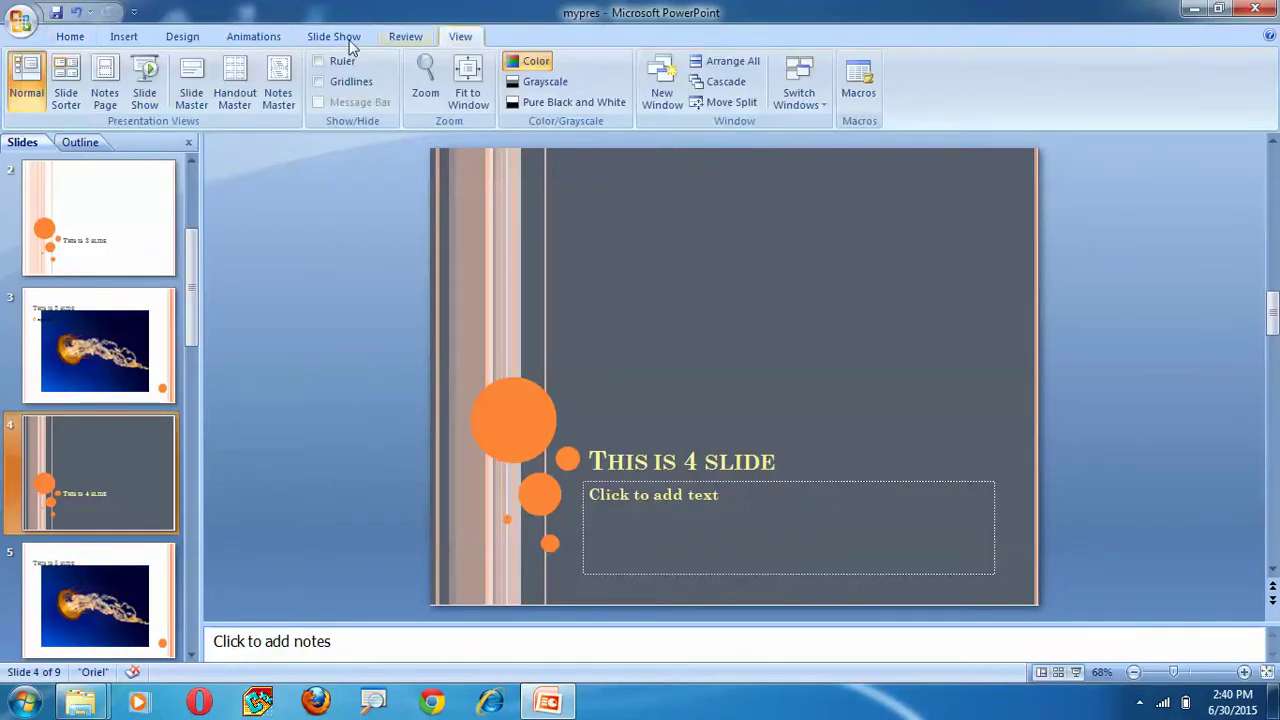
# Step: Delete the jellyfish picture from the top master slide in Slide Master view
pyautogui.click(195, 104)
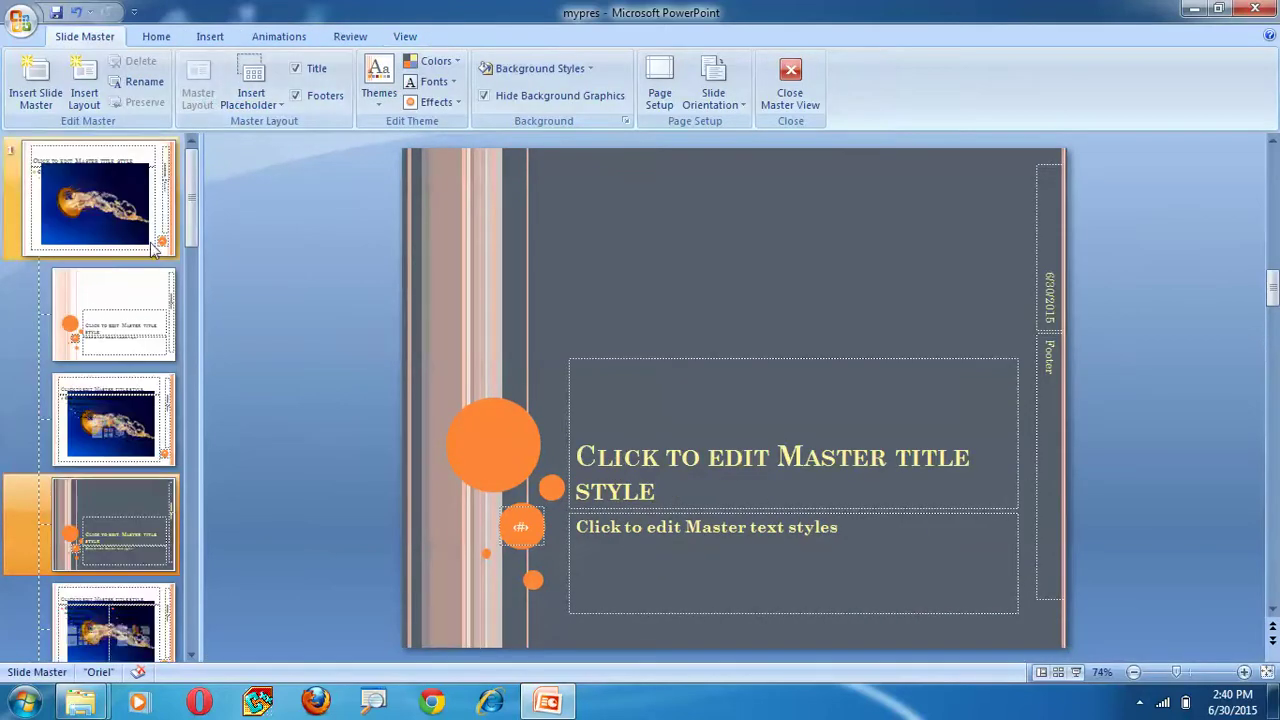
pyautogui.click(97, 197)
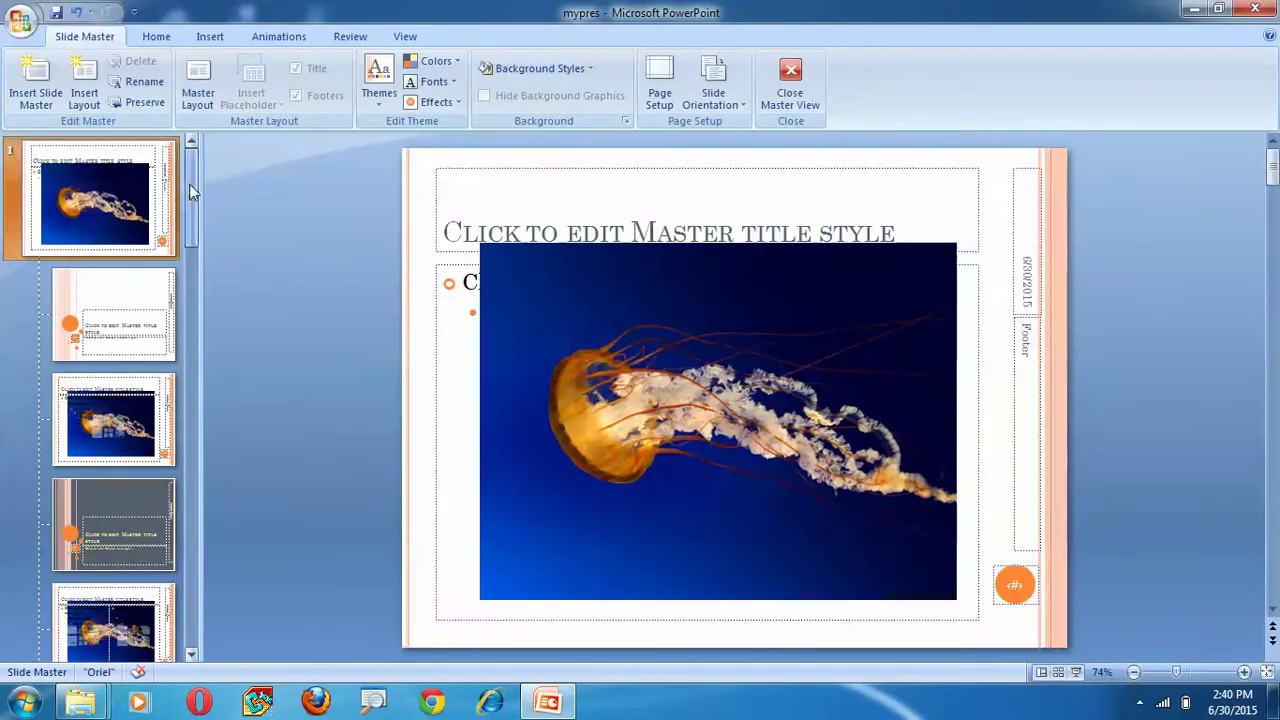
pyautogui.click(585, 402)
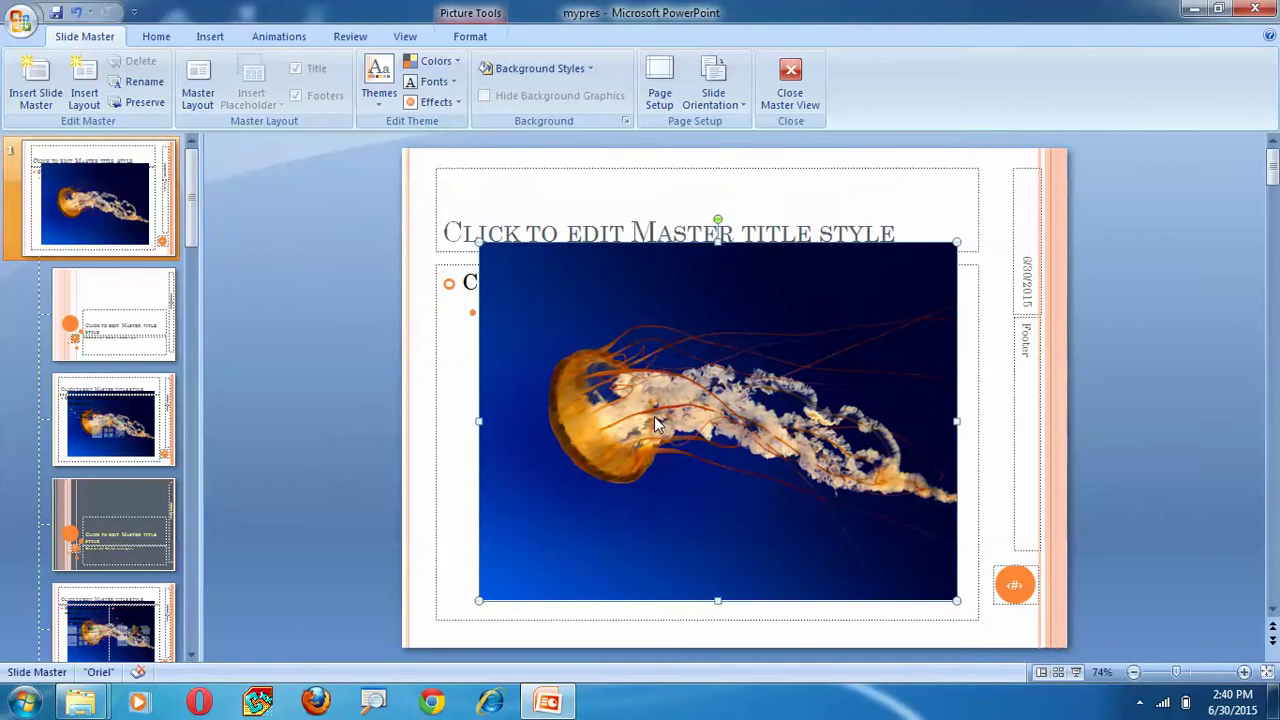
pyautogui.press('Delete')
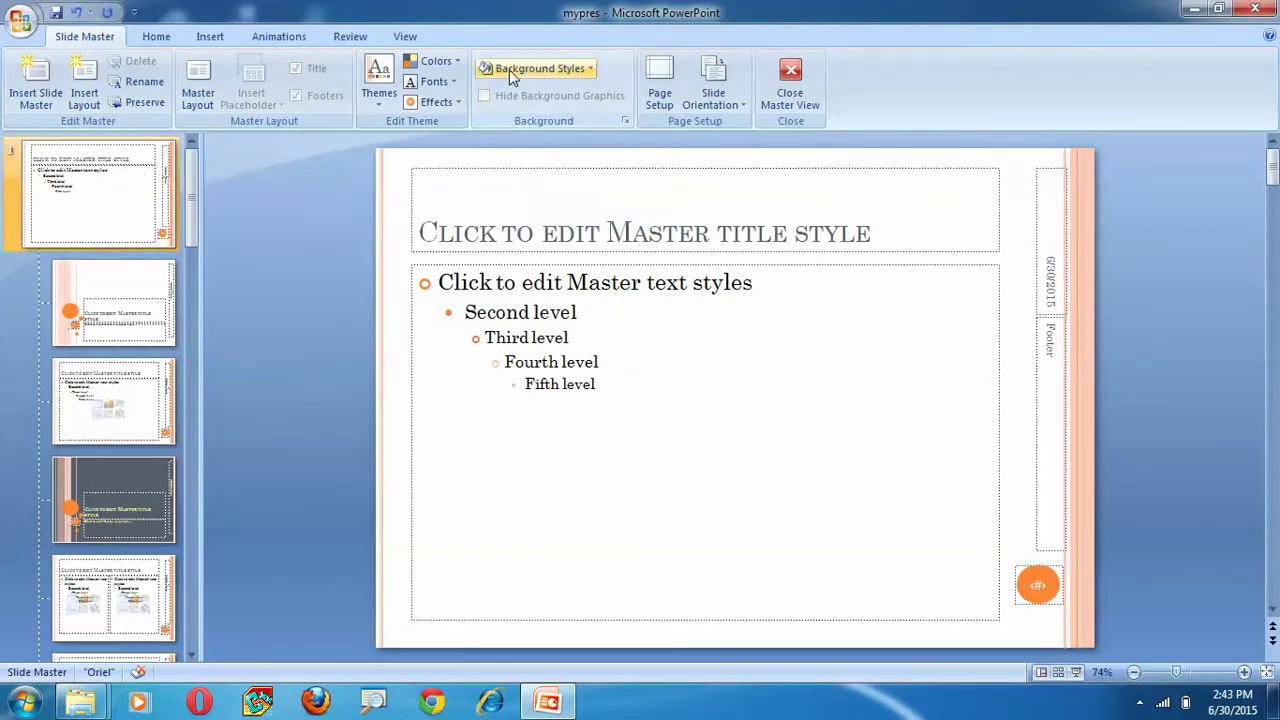
# Step: Apply the pale yellow Style 10 background to the slide master, then close Master View
pyautogui.click(510, 70)
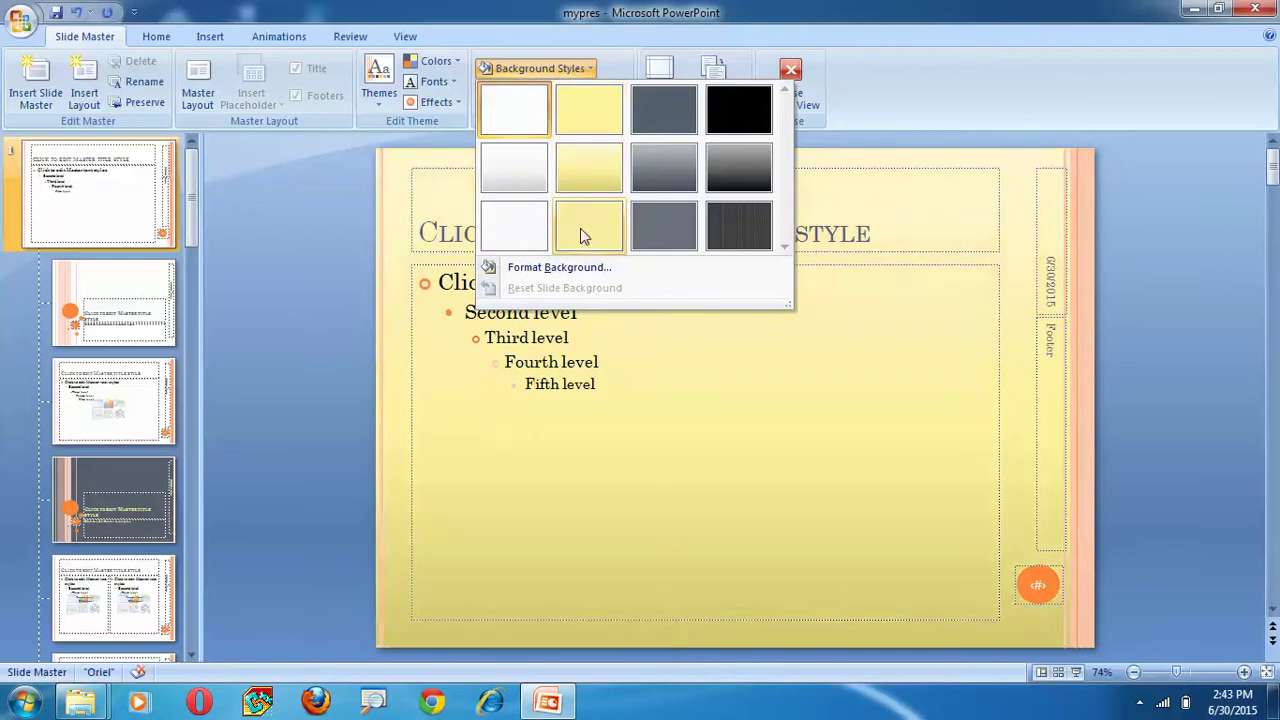
pyautogui.click(583, 235)
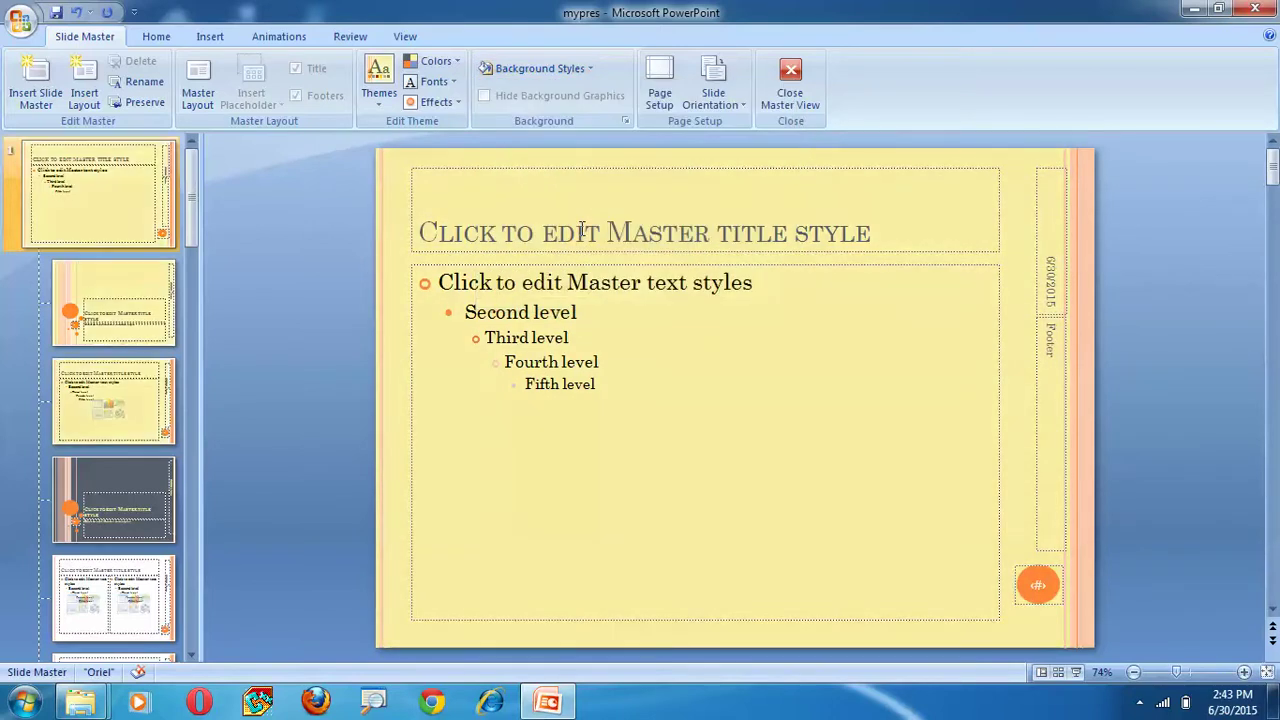
pyautogui.click(122, 318)
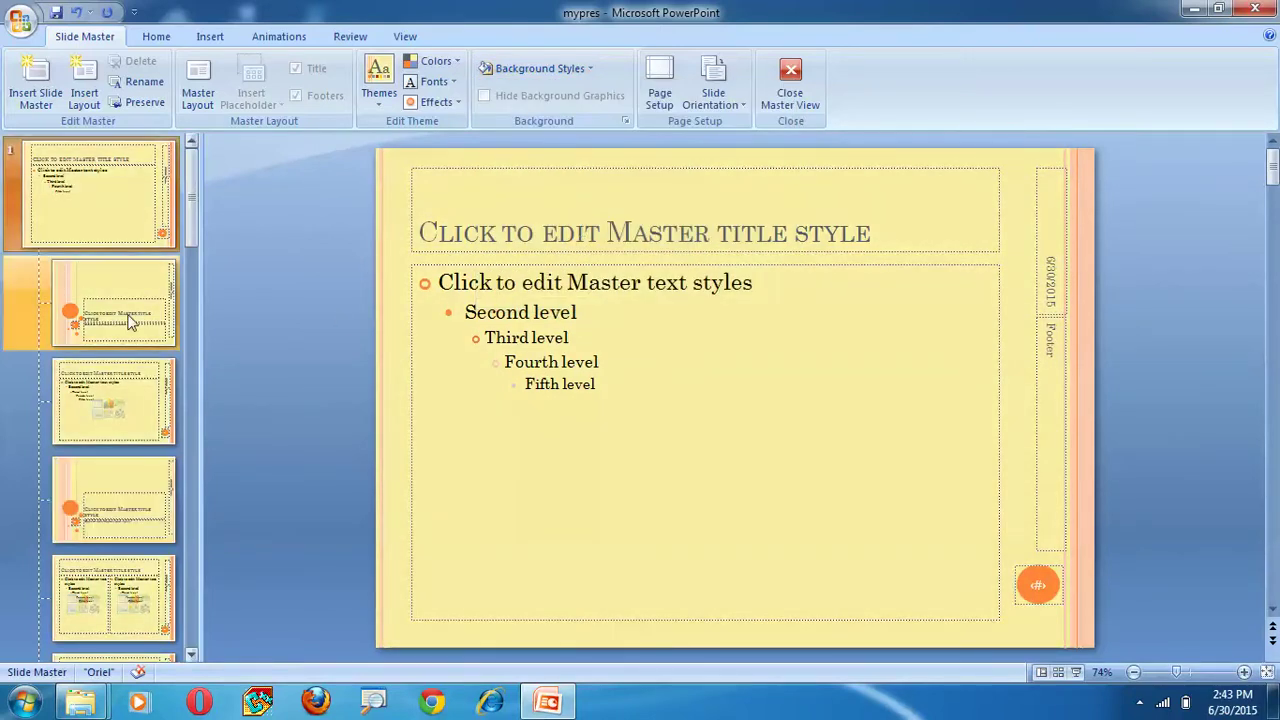
pyautogui.click(790, 85)
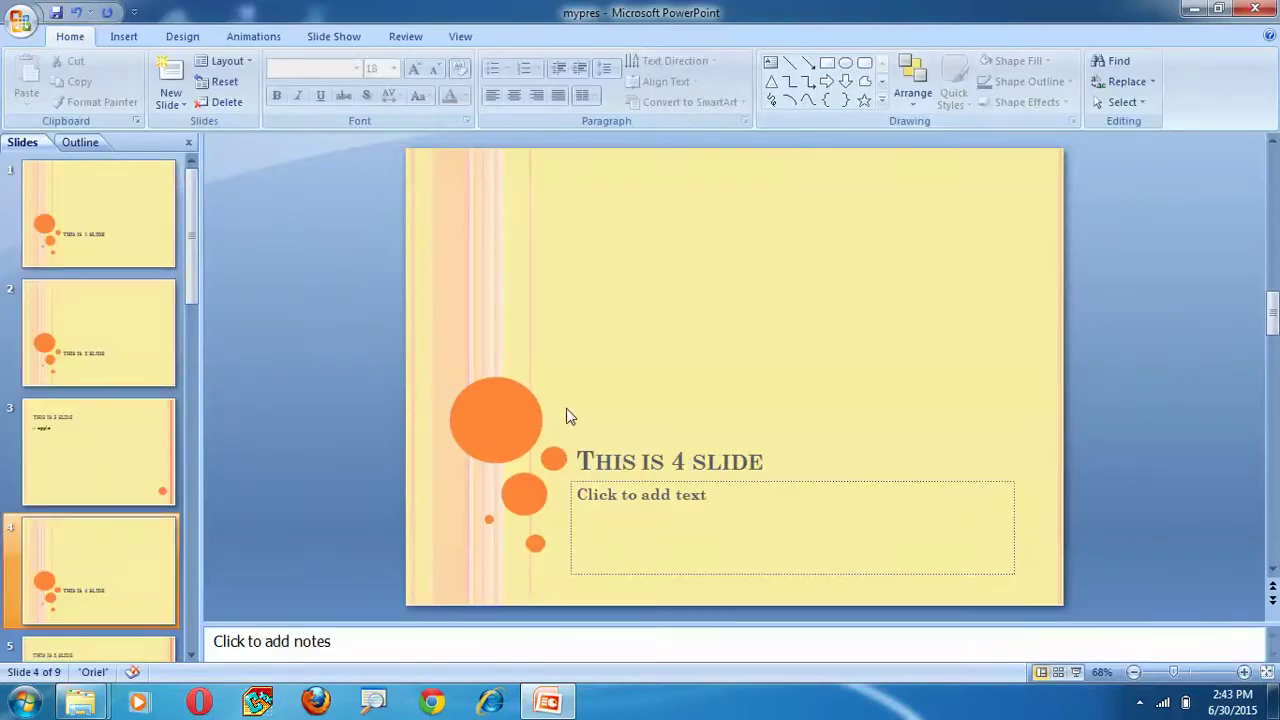
pyautogui.scroll(-2, 626, 415)
pyautogui.scroll(3, 626, 415)
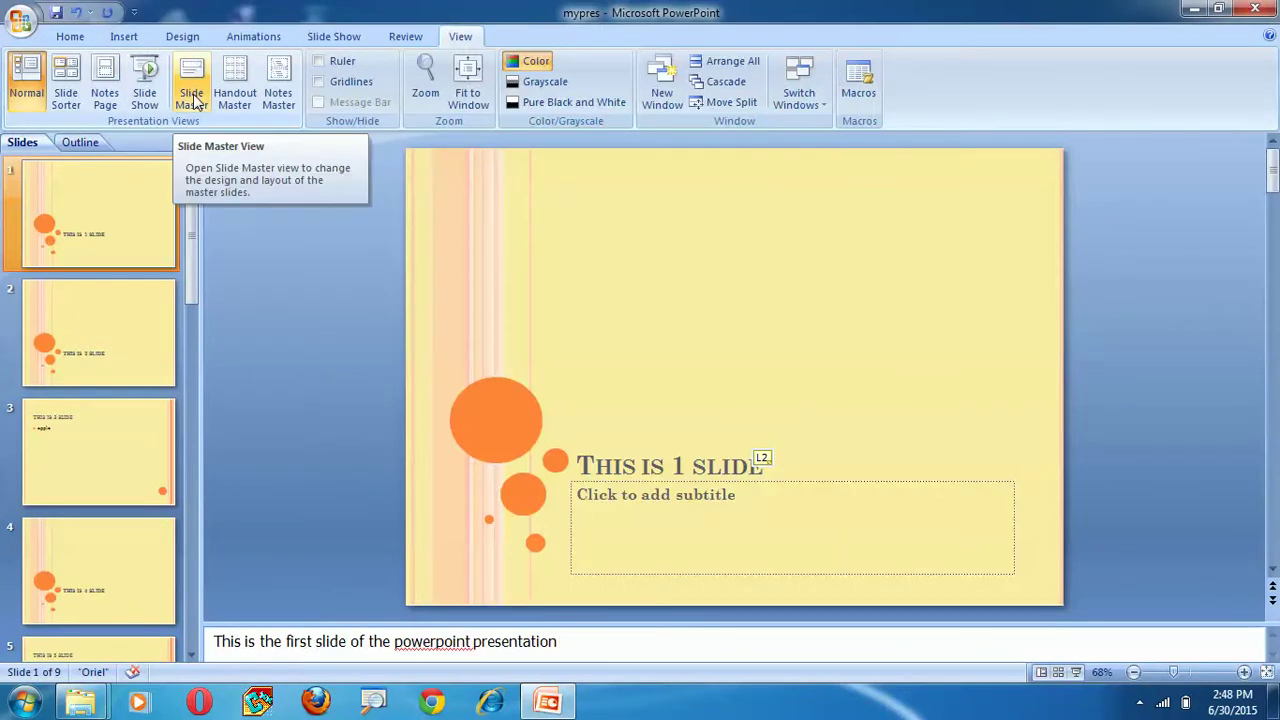
# Step: Reopen Slide Master view and apply a different theme colour scheme
pyautogui.click(192, 95)
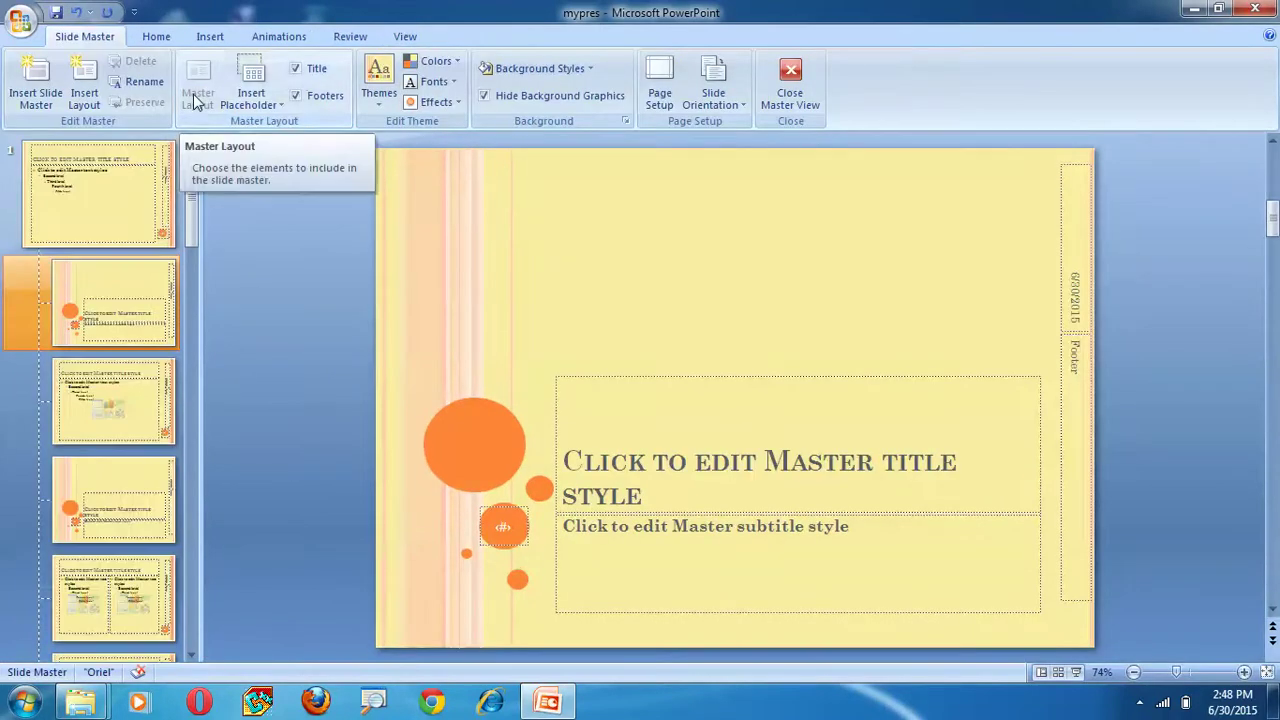
pyautogui.click(448, 66)
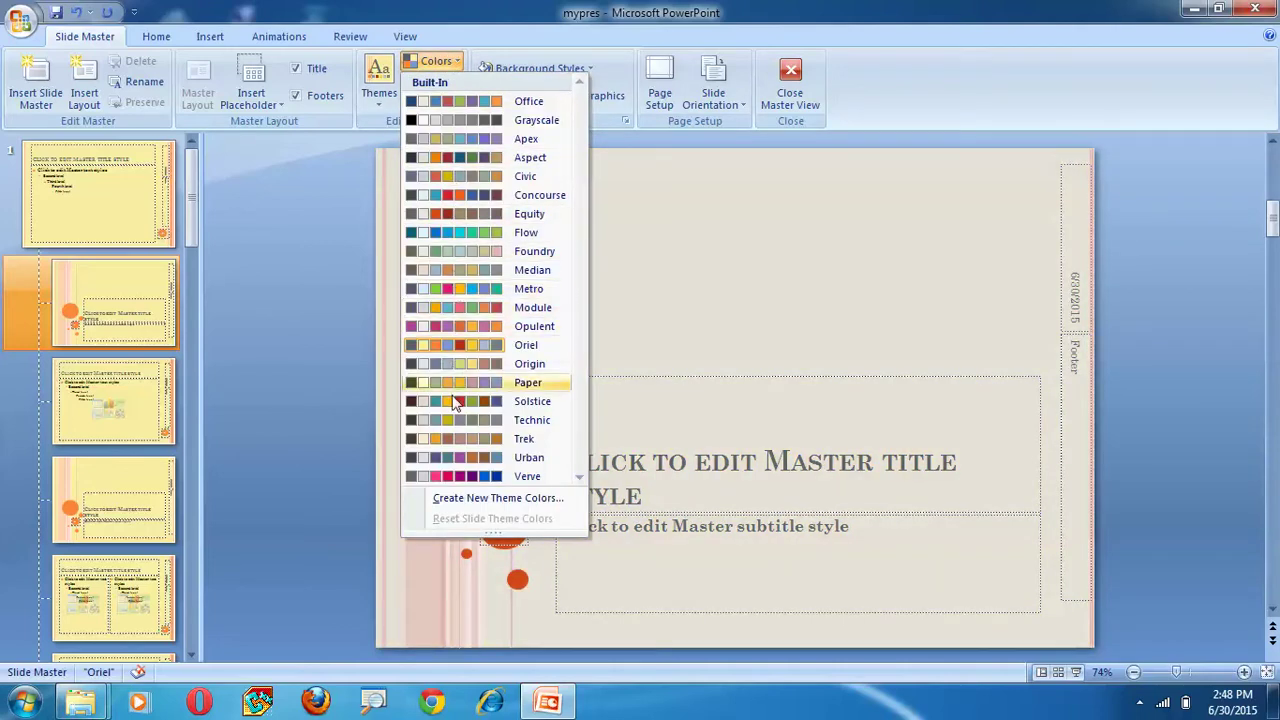
pyautogui.click(462, 177)
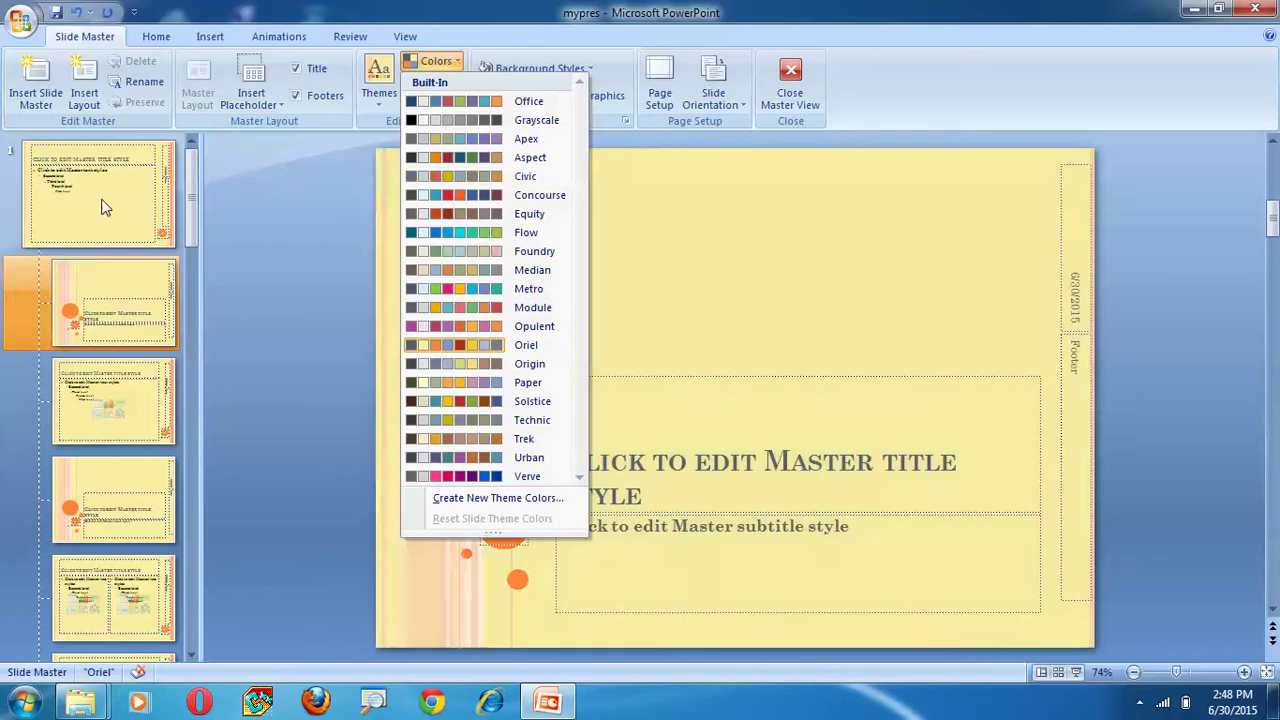
# Step: Give the layout and the top slide master a plain white background style
pyautogui.click(710, 452)
pyautogui.click(540, 68)
pyautogui.click(510, 119)
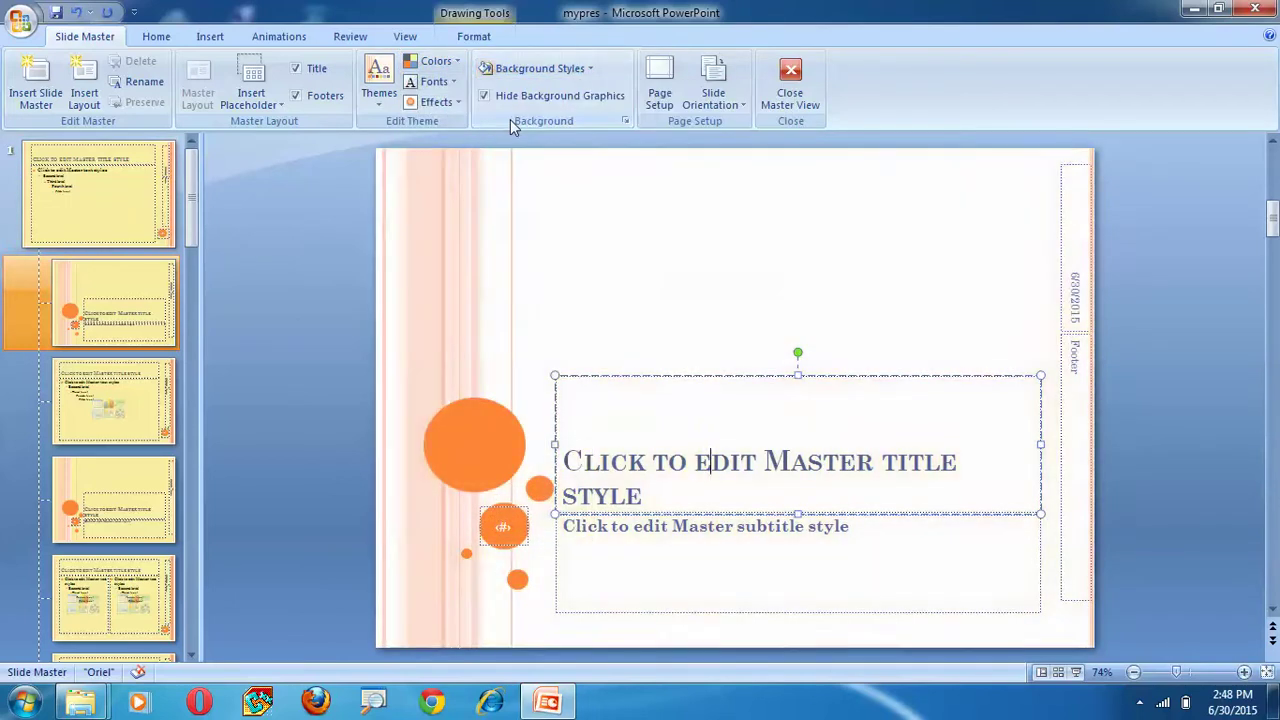
pyautogui.click(92, 177)
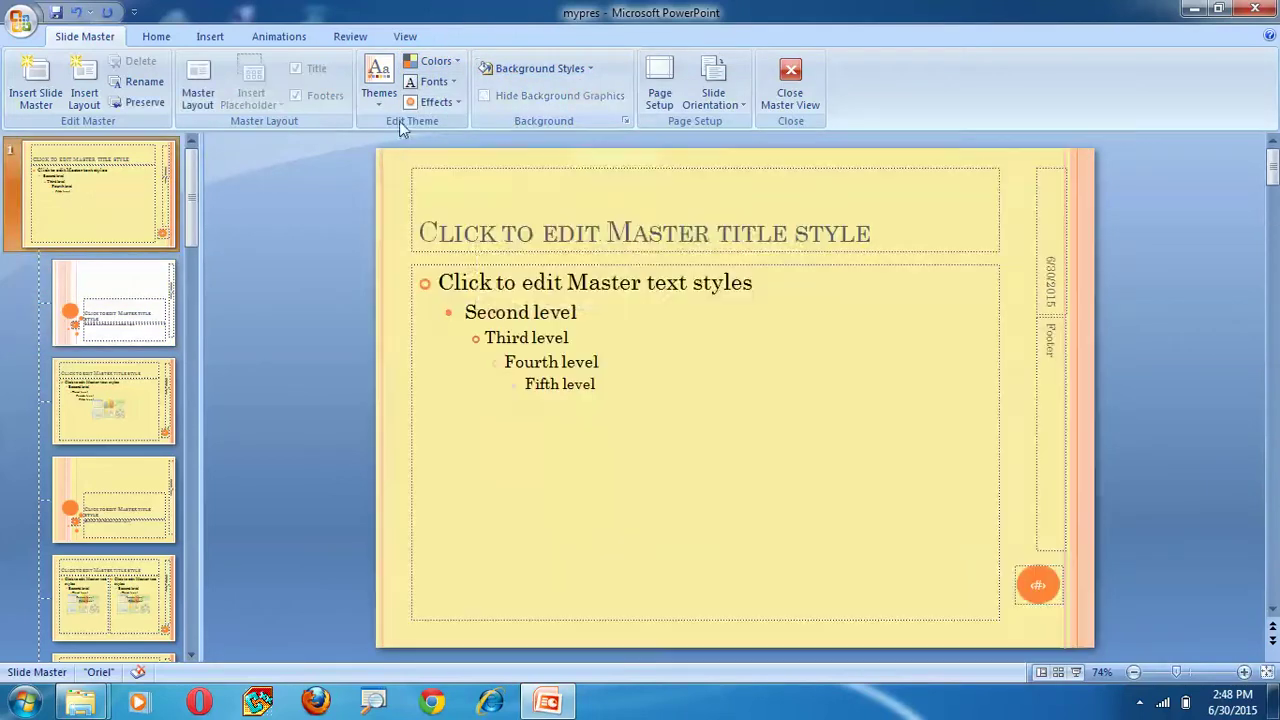
pyautogui.click(513, 72)
pyautogui.click(513, 111)
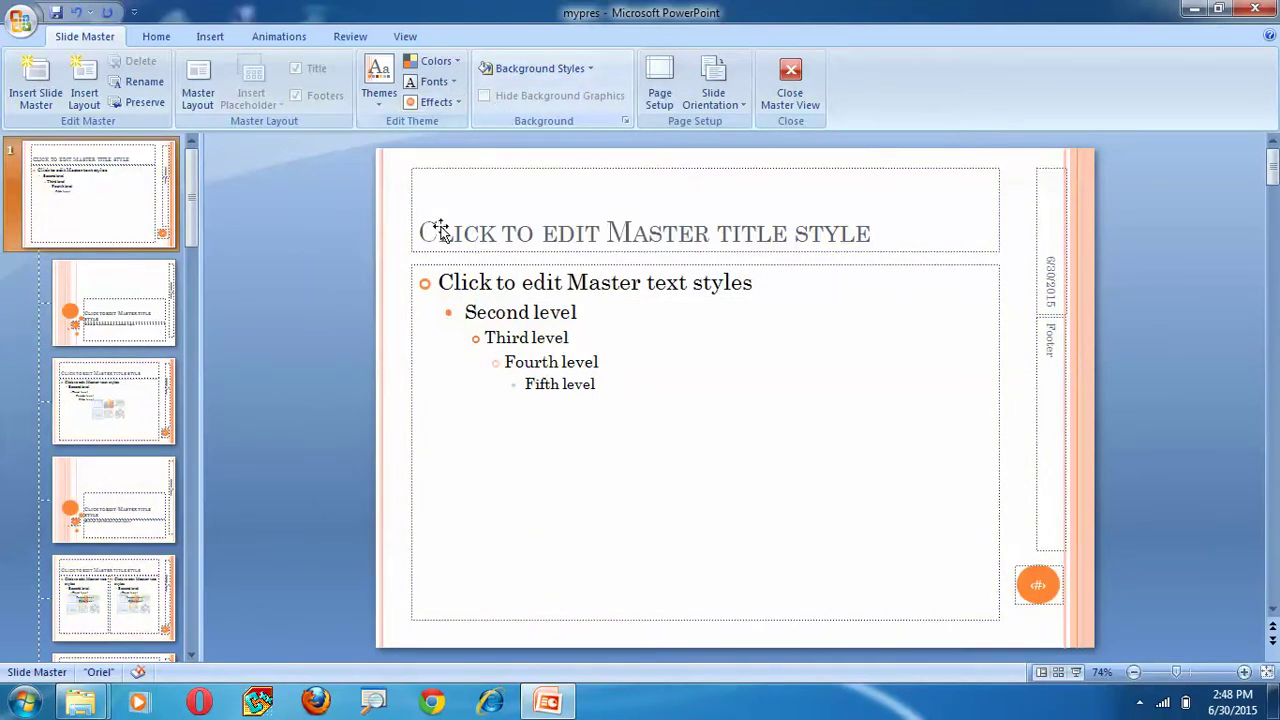
# Step: Apply the pink Verve colour scheme on the slide master and close Master View
pyautogui.click(532, 337)
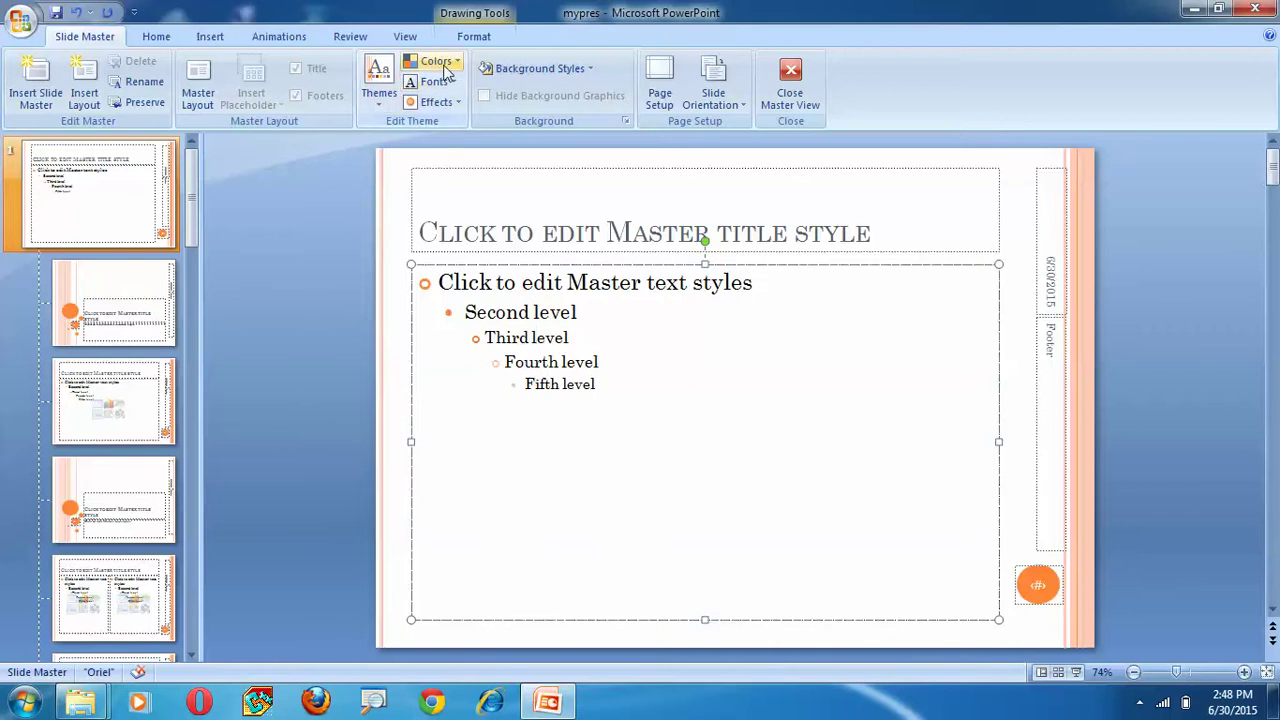
pyautogui.click(447, 70)
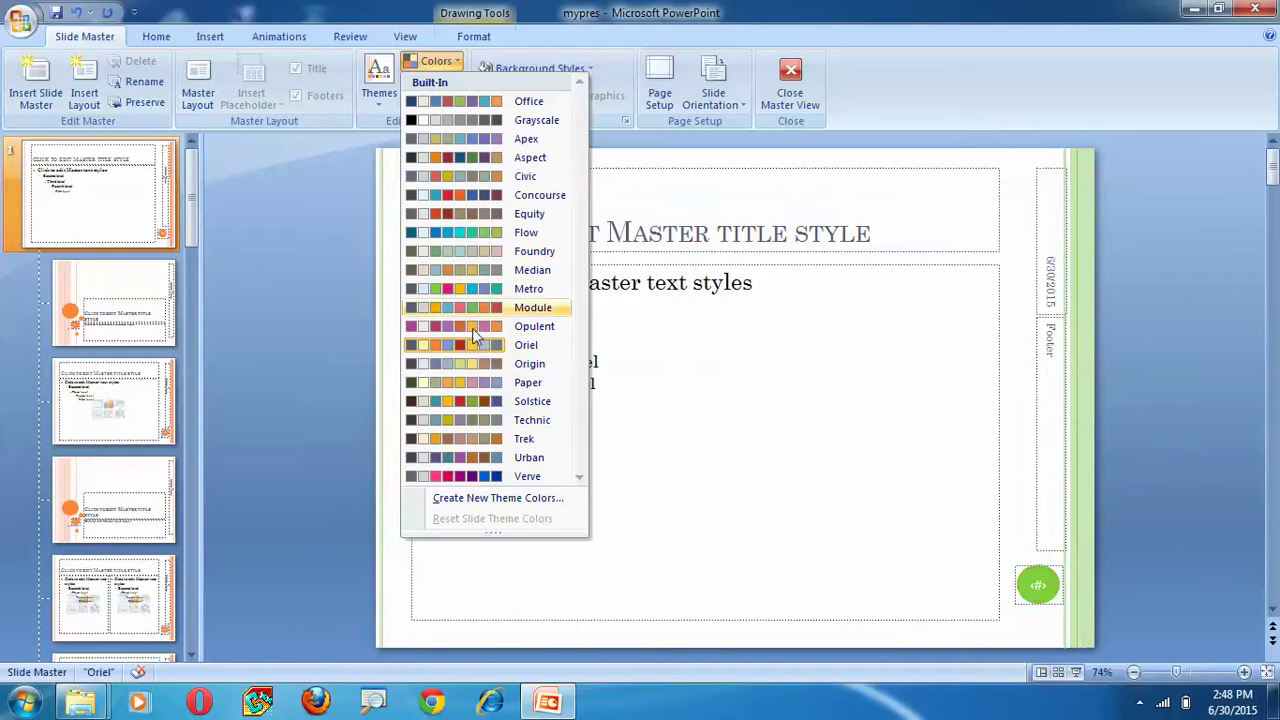
pyautogui.click(460, 478)
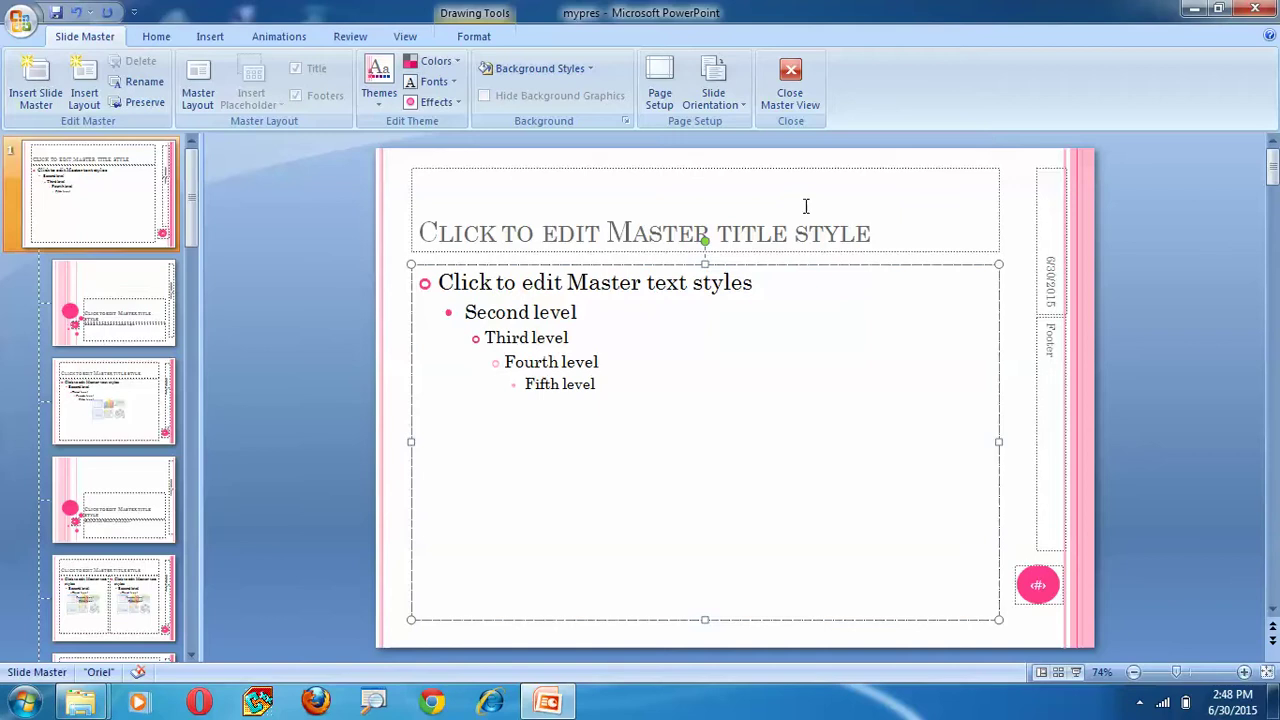
pyautogui.click(789, 84)
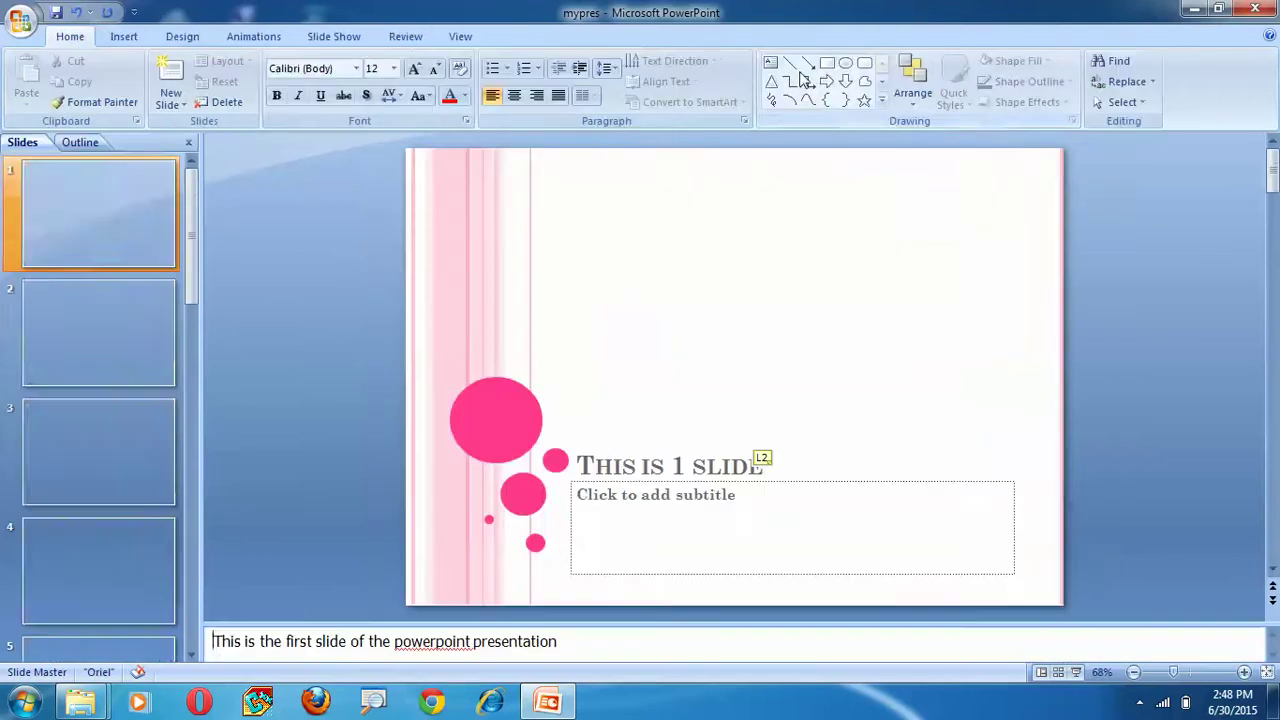
# Step: Select slide 3 in the Slides pane
pyautogui.click(80, 240)
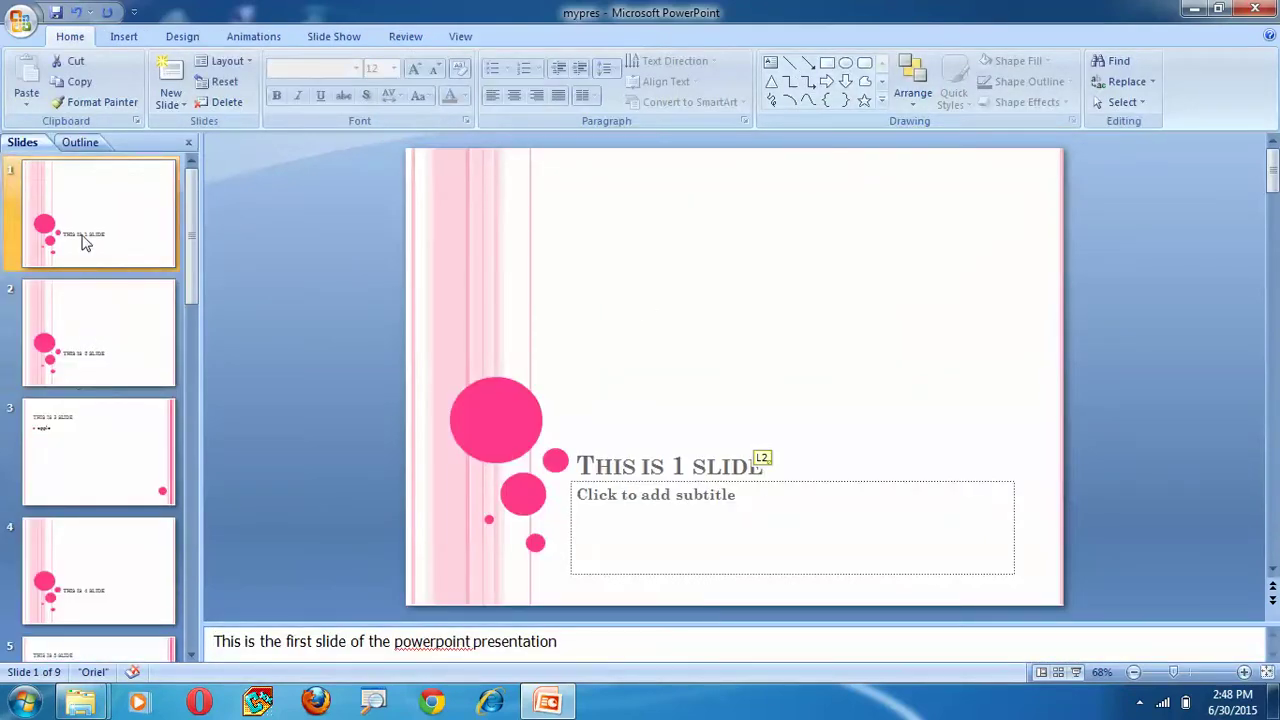
pyautogui.press('Down')
pyautogui.click(97, 483)
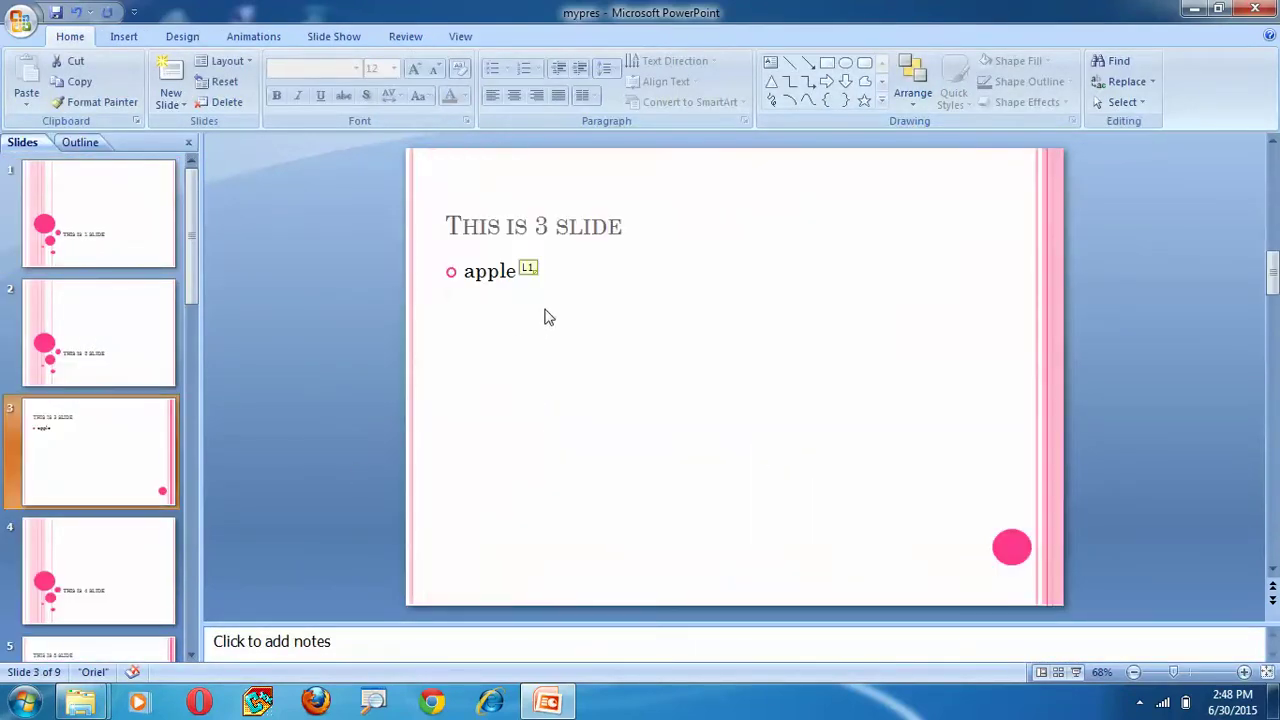
# Step: Run the full-screen slide show with F5, advance through every slide, then end it with Esc
pyautogui.press('F5')
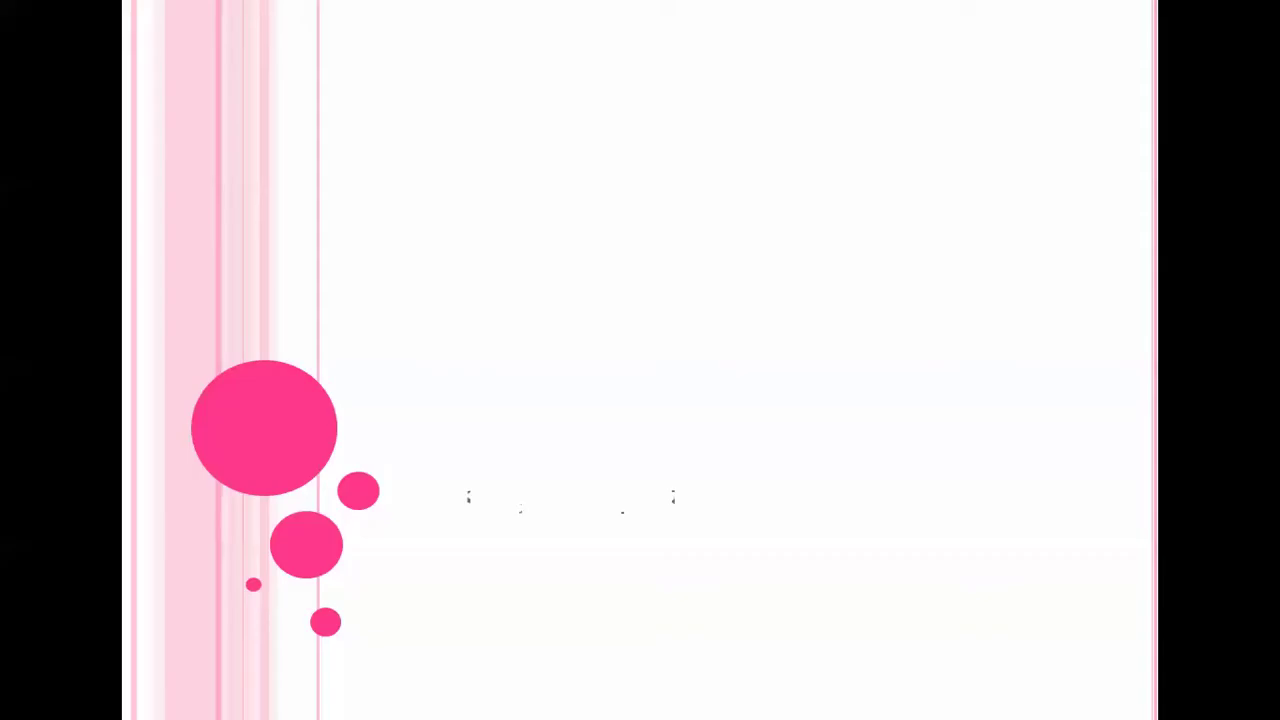
pyautogui.press('Right')
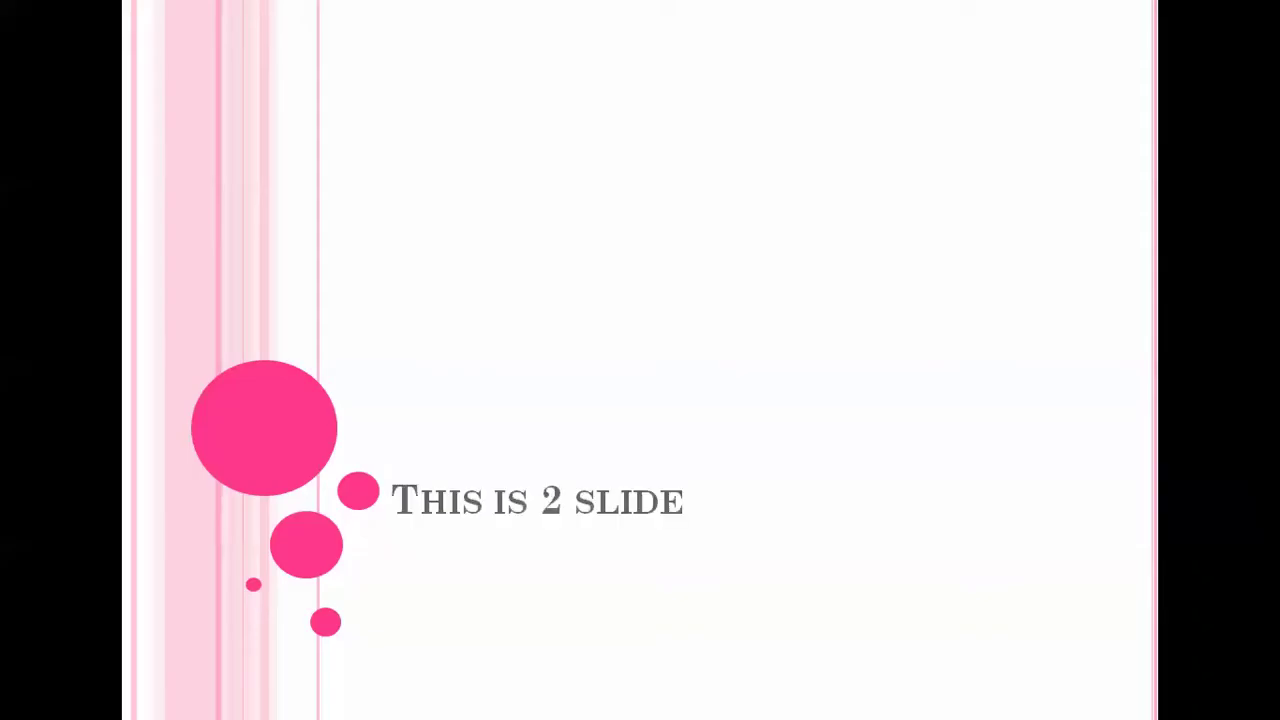
pyautogui.press('Right')
pyautogui.press('Right')
pyautogui.press('Right')
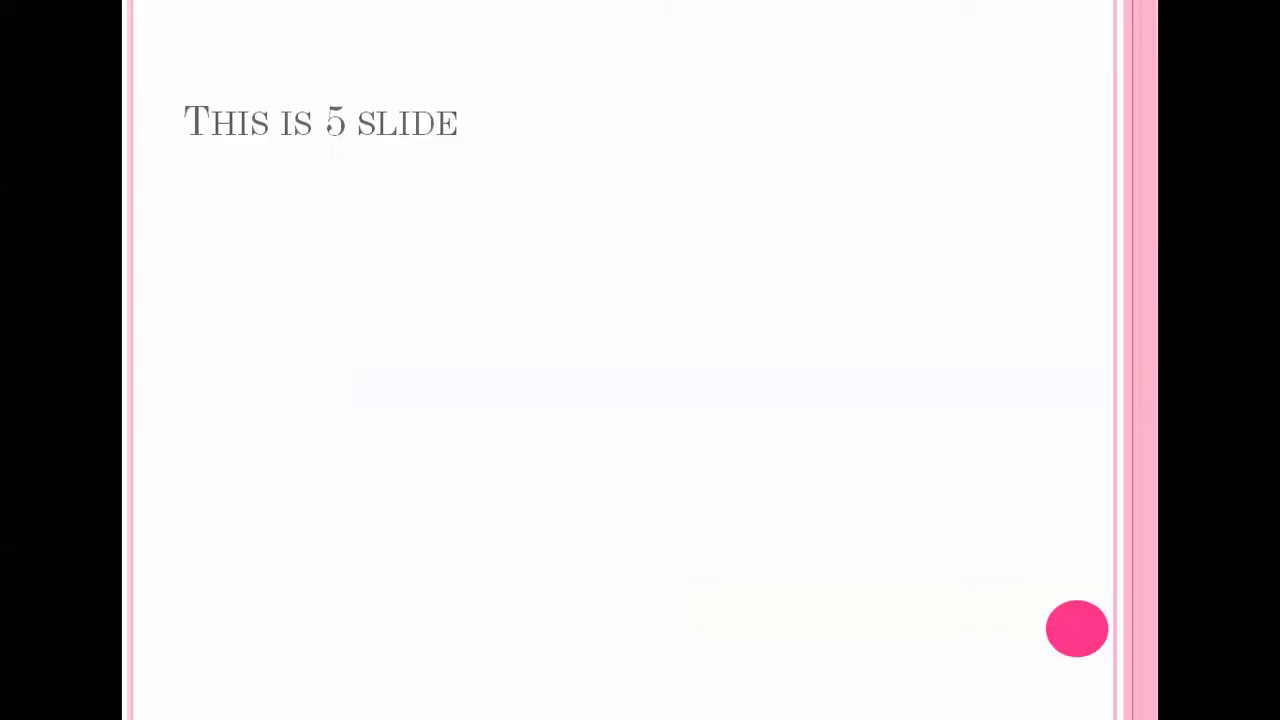
pyautogui.press('Right')
pyautogui.press('Right')
pyautogui.press('Right')
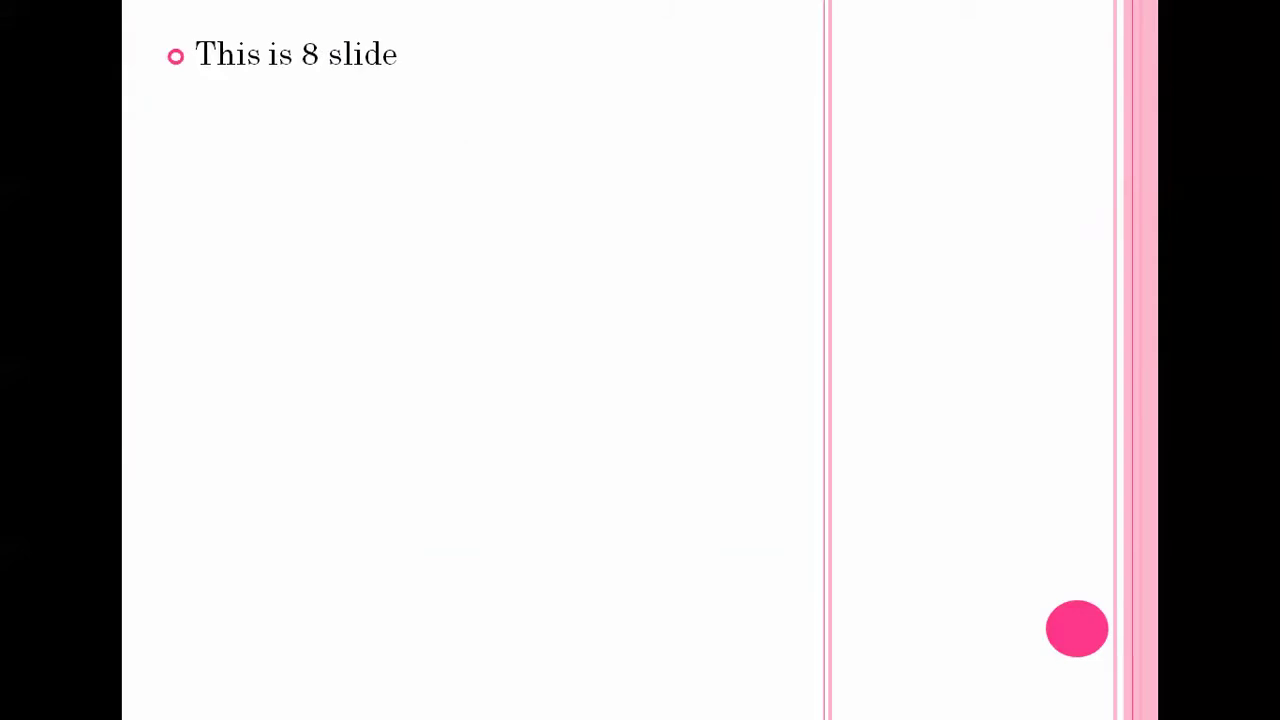
pyautogui.press('Right')
pyautogui.press('Right')
pyautogui.press('Right')
pyautogui.press('Right')
pyautogui.press('Right')
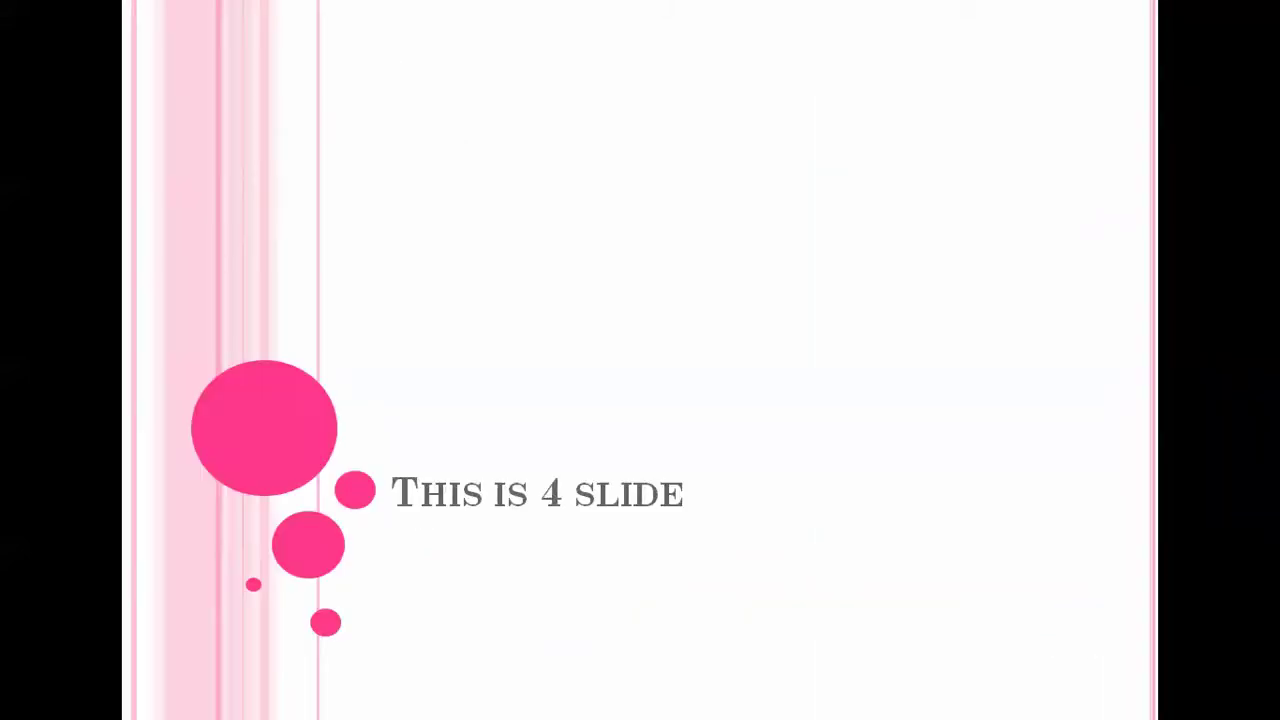
pyautogui.press('Right')
pyautogui.press('Right')
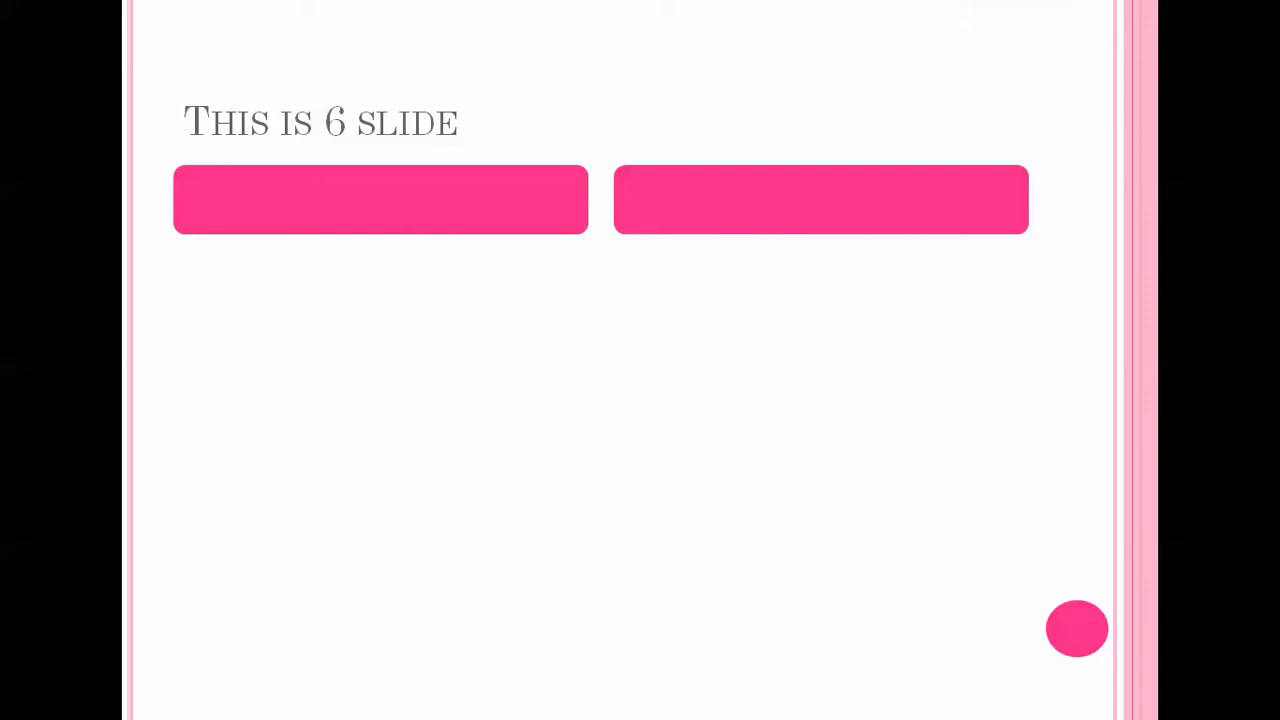
pyautogui.press('Right')
pyautogui.press('Right')
pyautogui.press('Right')
pyautogui.press('Right')
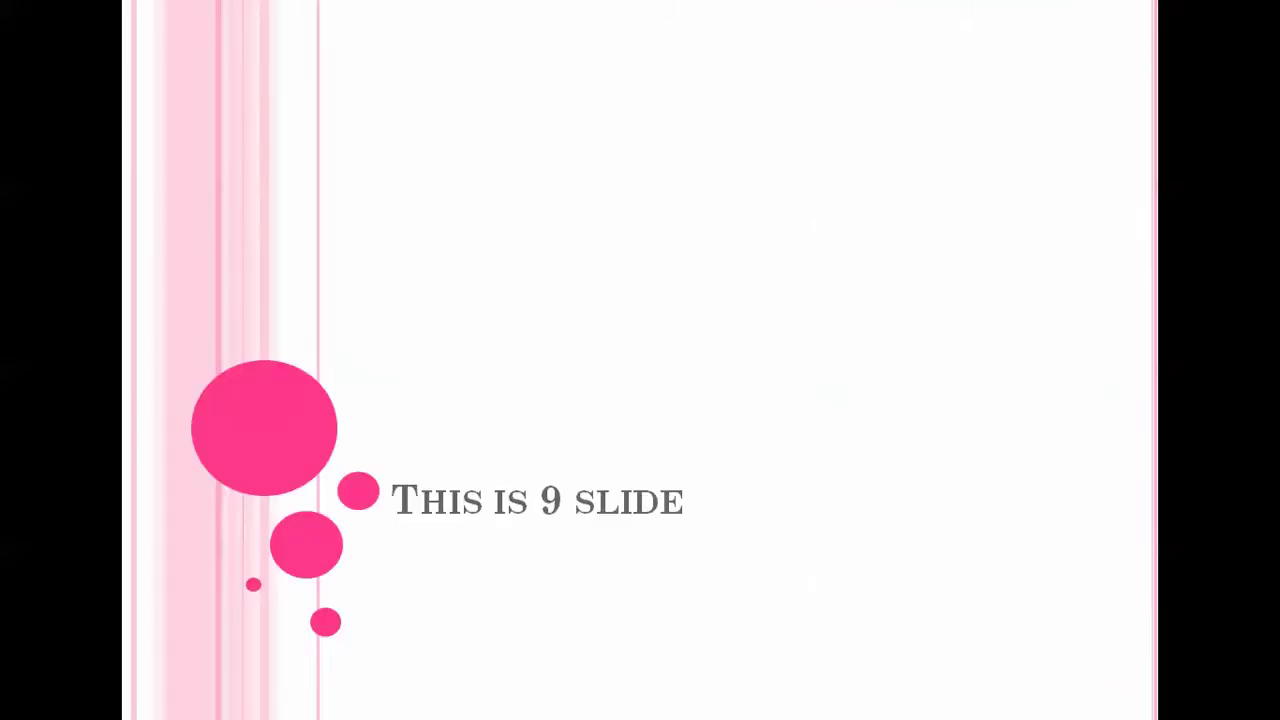
pyautogui.press('Right')
pyautogui.press('Right')
pyautogui.press('Escape')
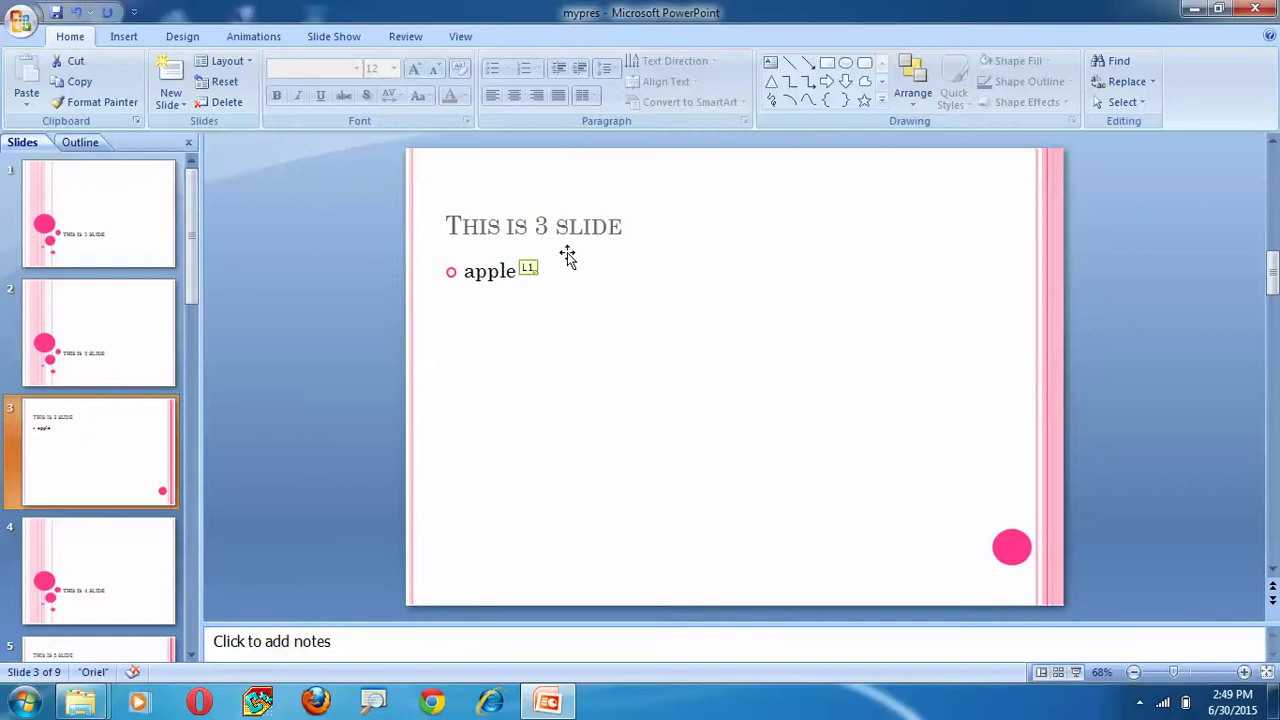
pyautogui.click(459, 40)
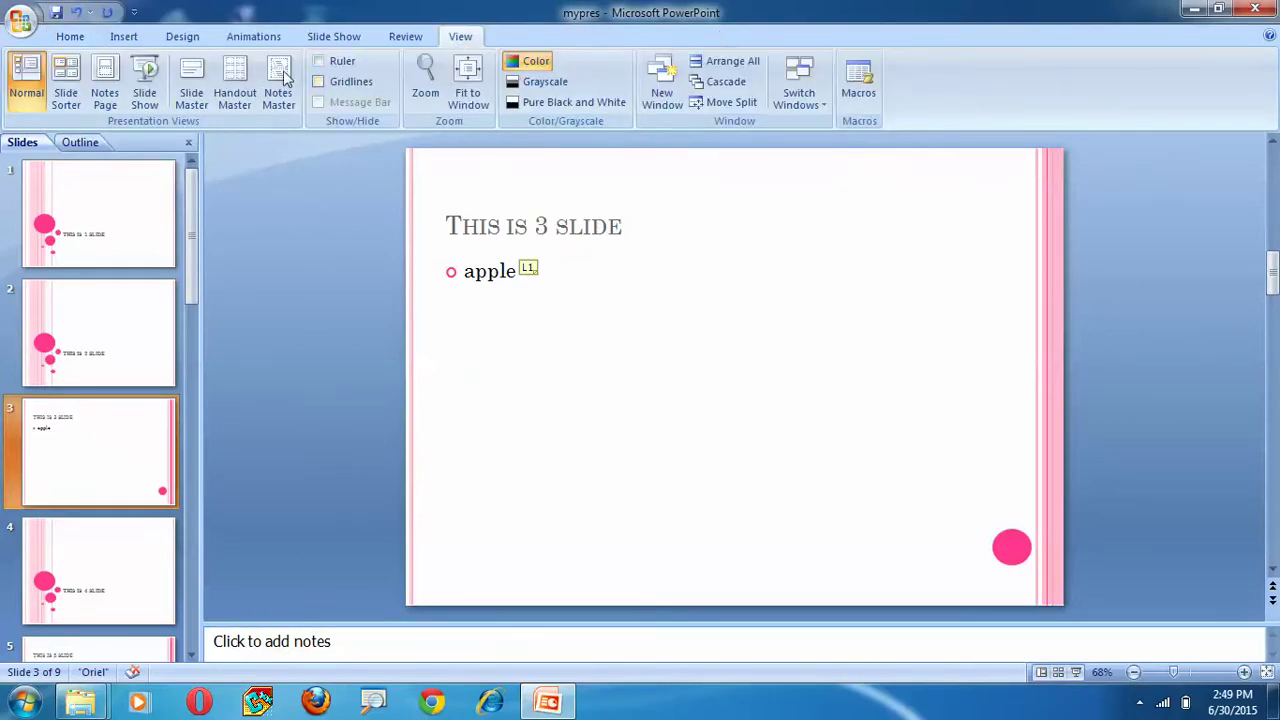
# Step: Set the slide orientation to Portrait from the Handout Master, then close Master View
pyautogui.click(232, 100)
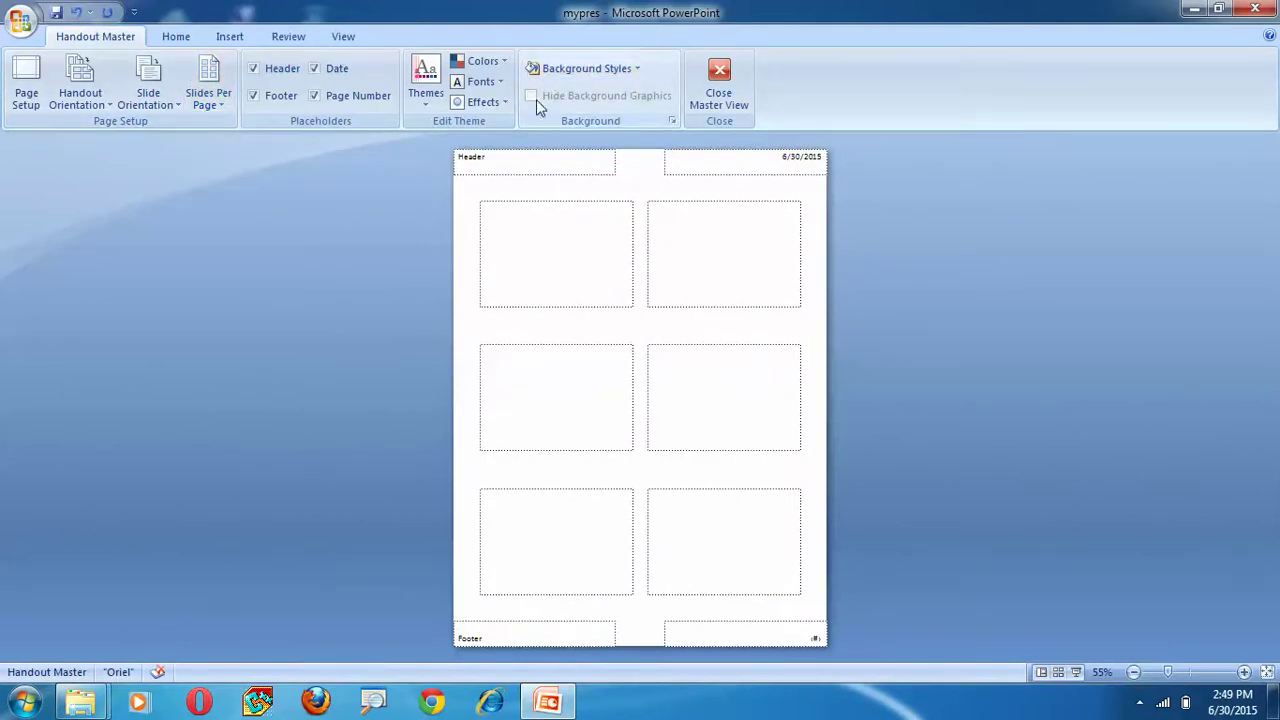
pyautogui.click(145, 100)
pyautogui.click(145, 148)
pyautogui.click(730, 86)
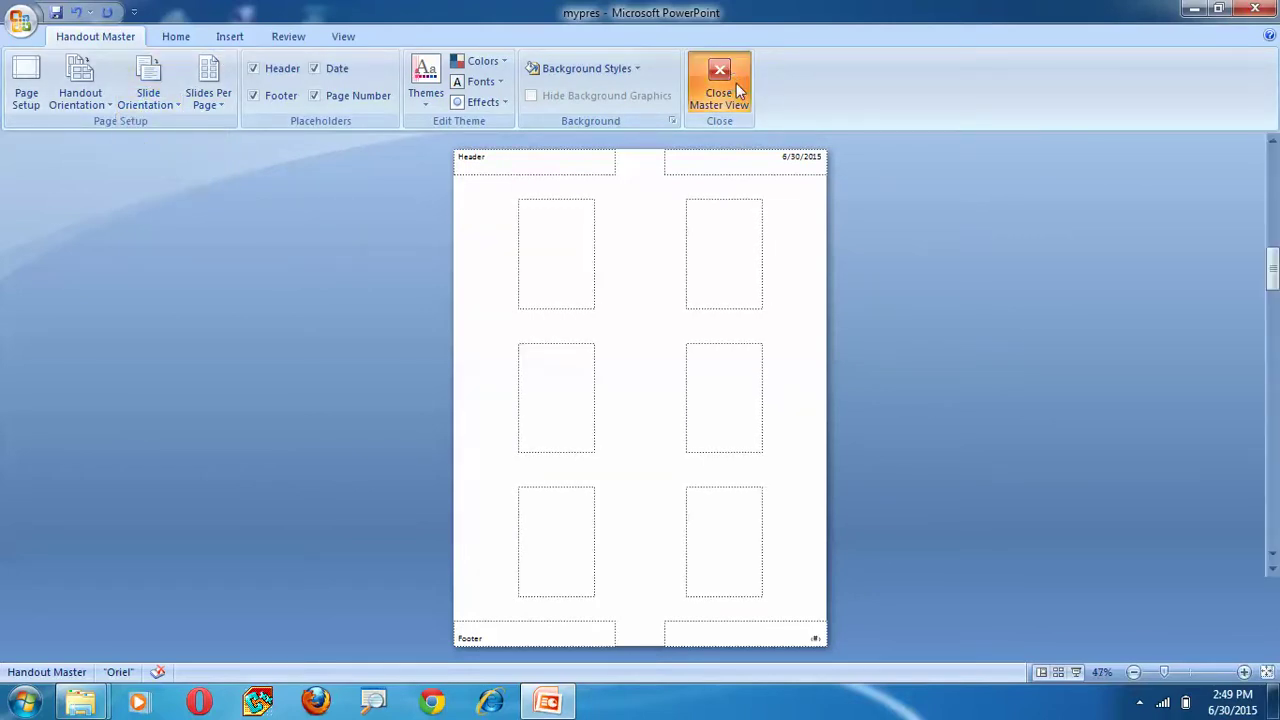
pyautogui.click(155, 330)
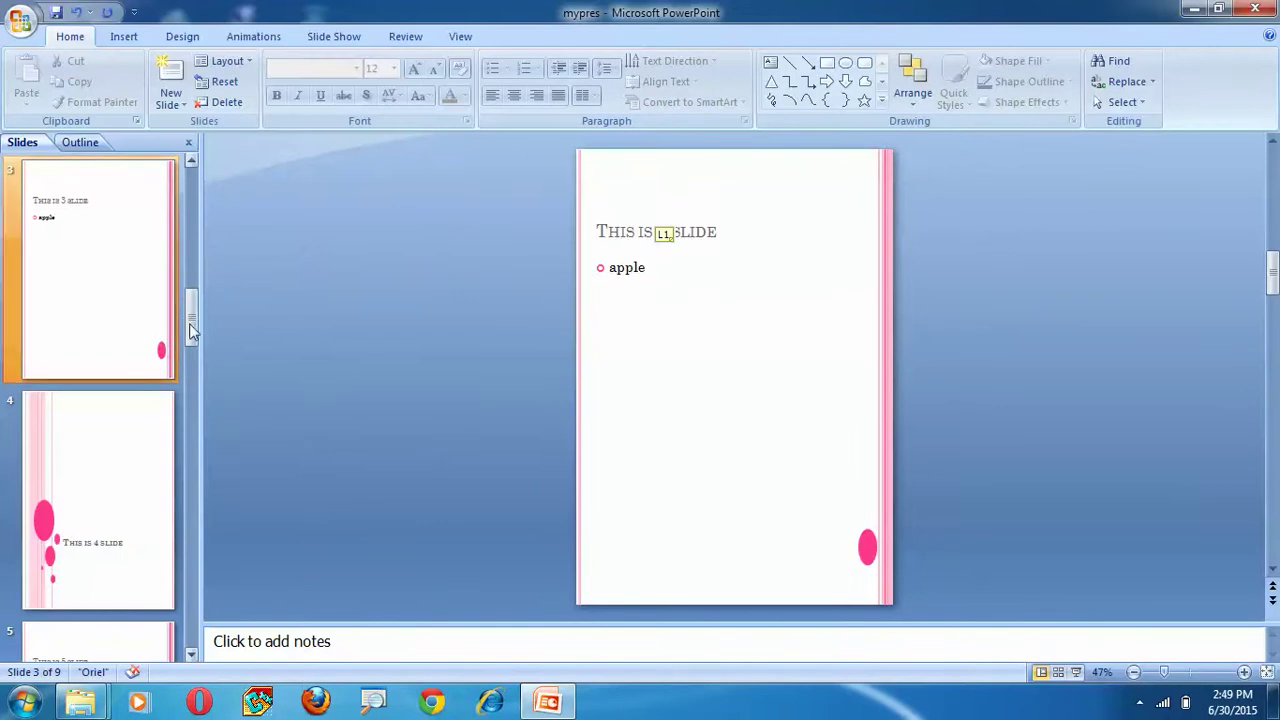
pyautogui.moveTo(187, 407); pyautogui.dragTo(181, 205)
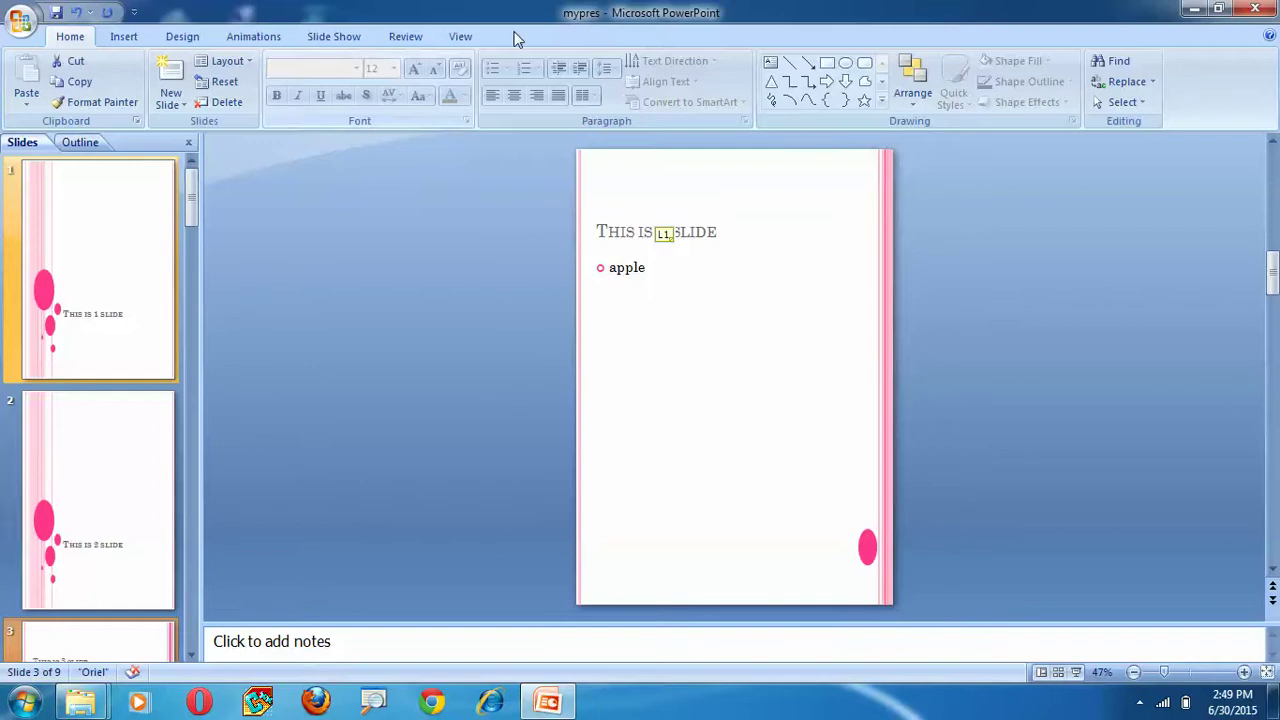
pyautogui.click(447, 38)
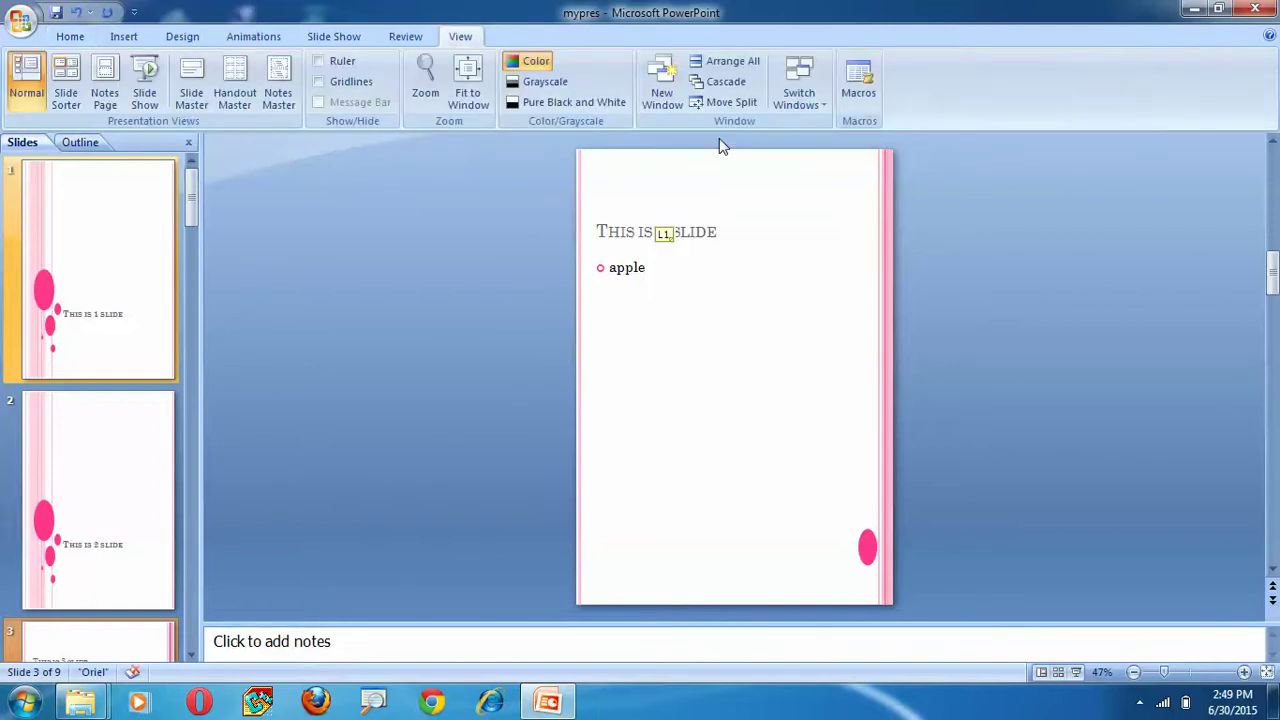
# Step: Set the slide orientation back to Landscape from the Handout Master
pyautogui.click(235, 85)
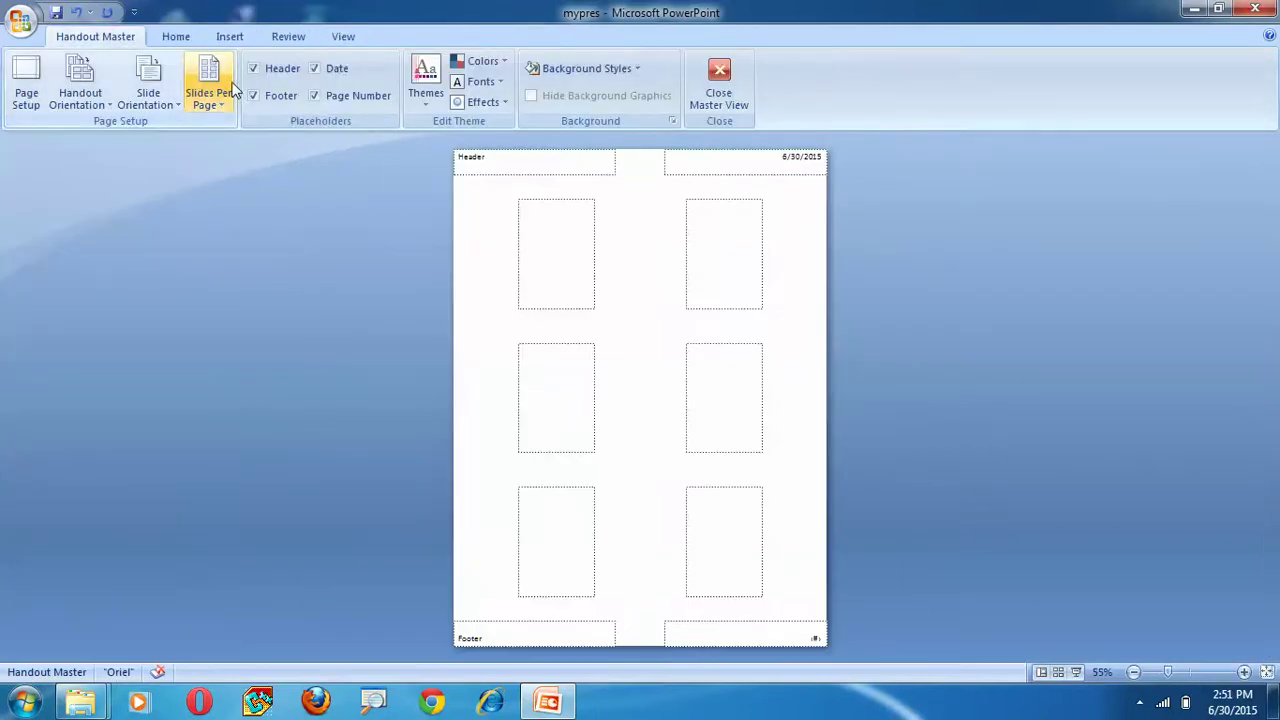
pyautogui.click(160, 104)
pyautogui.click(140, 180)
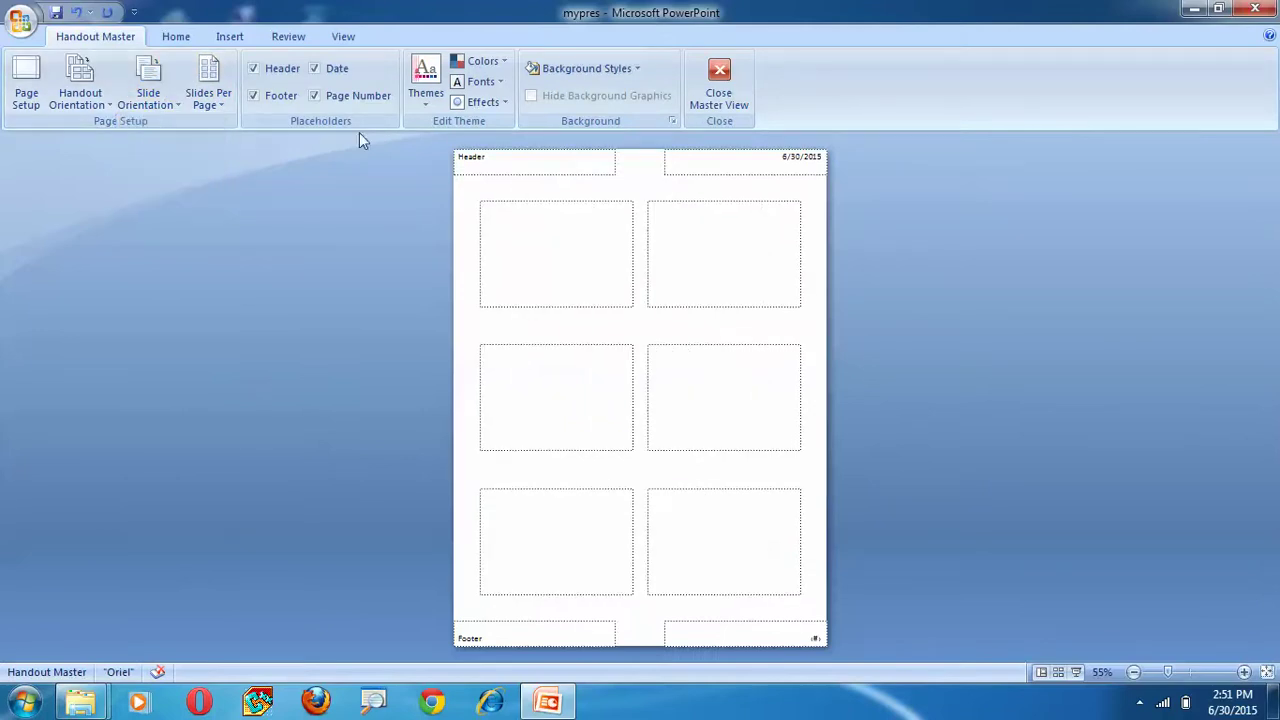
# Step: Toggle the handout Header and Date placeholders on and off, then close Master View
pyautogui.click(253, 70)
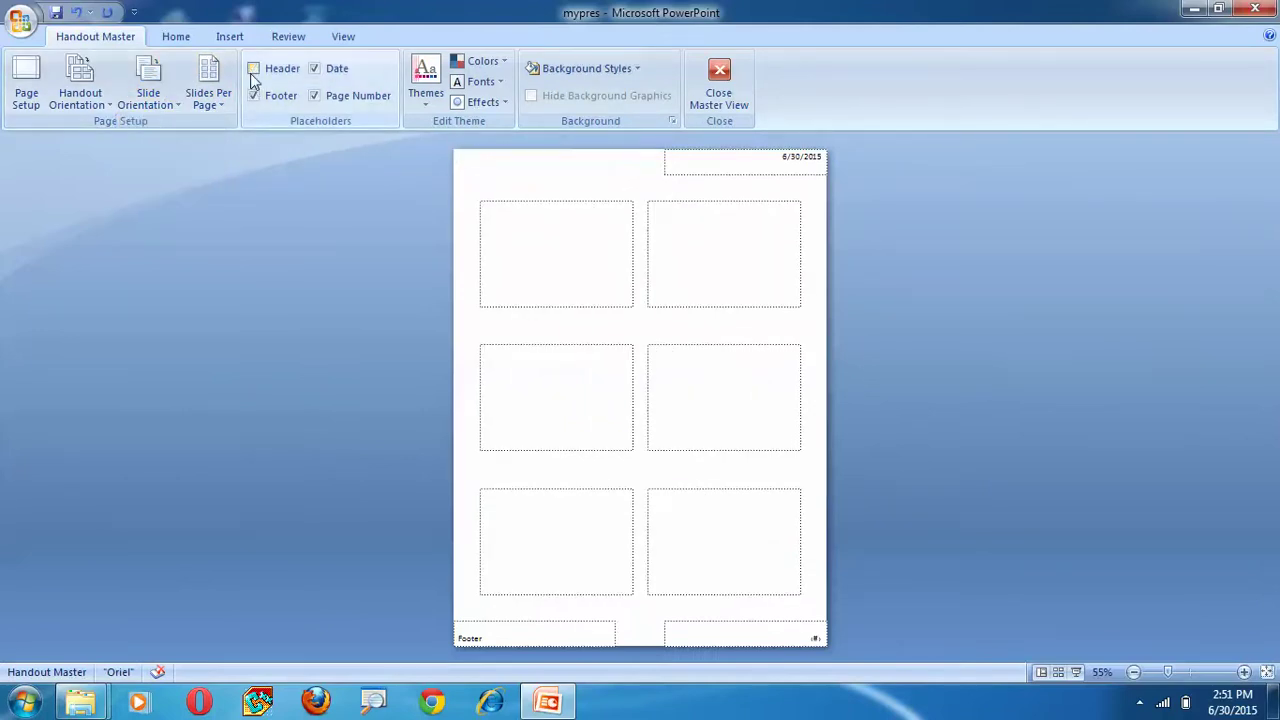
pyautogui.click(253, 70)
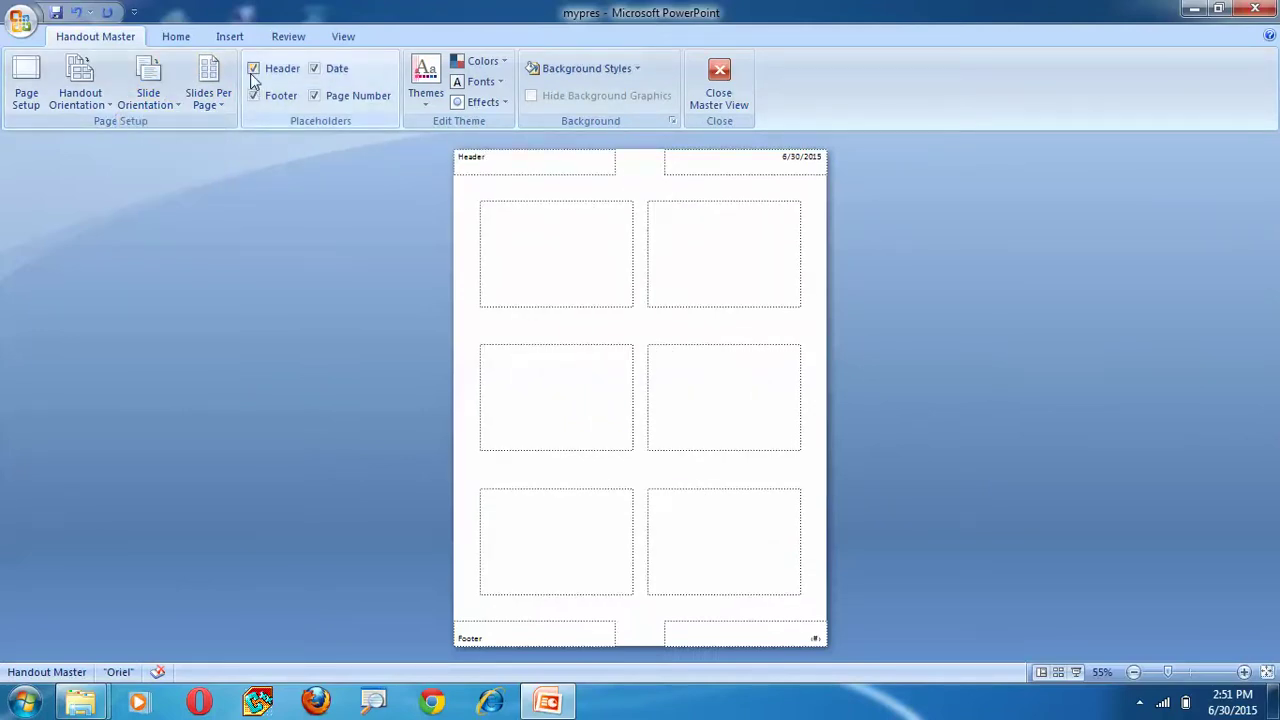
pyautogui.click(253, 70)
pyautogui.click(315, 69)
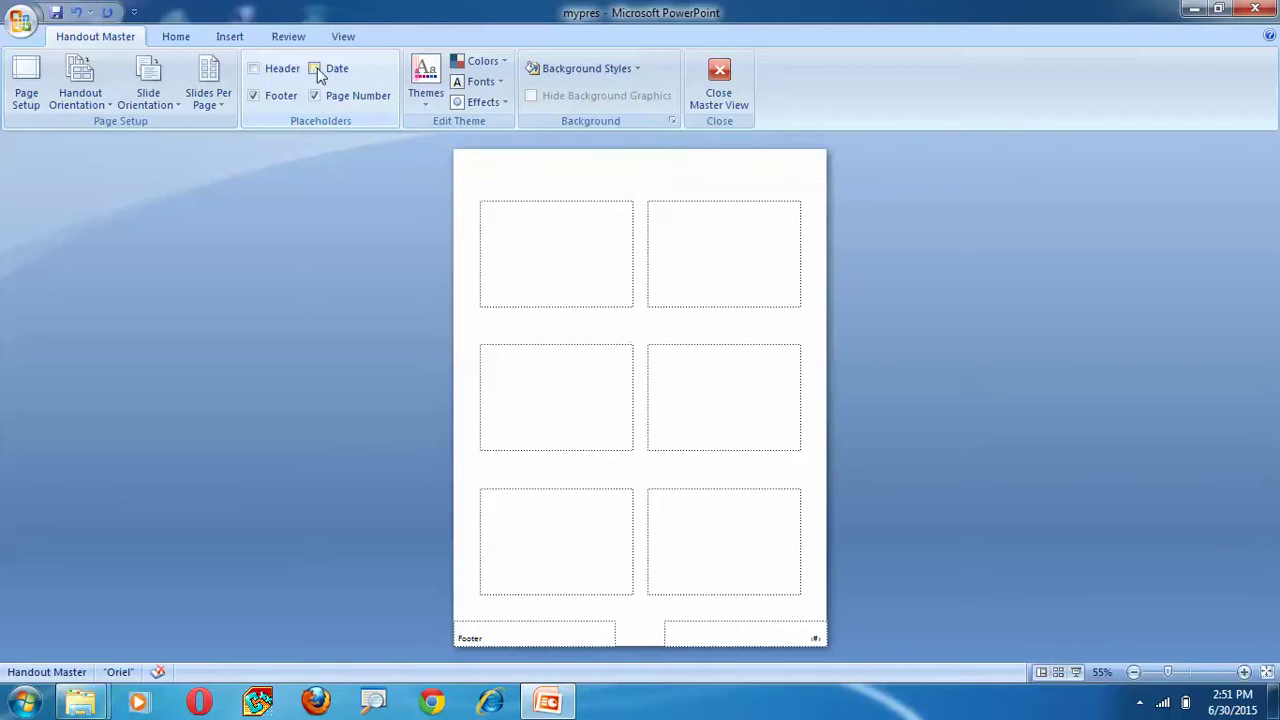
pyautogui.click(315, 69)
pyautogui.click(276, 70)
pyautogui.click(699, 62)
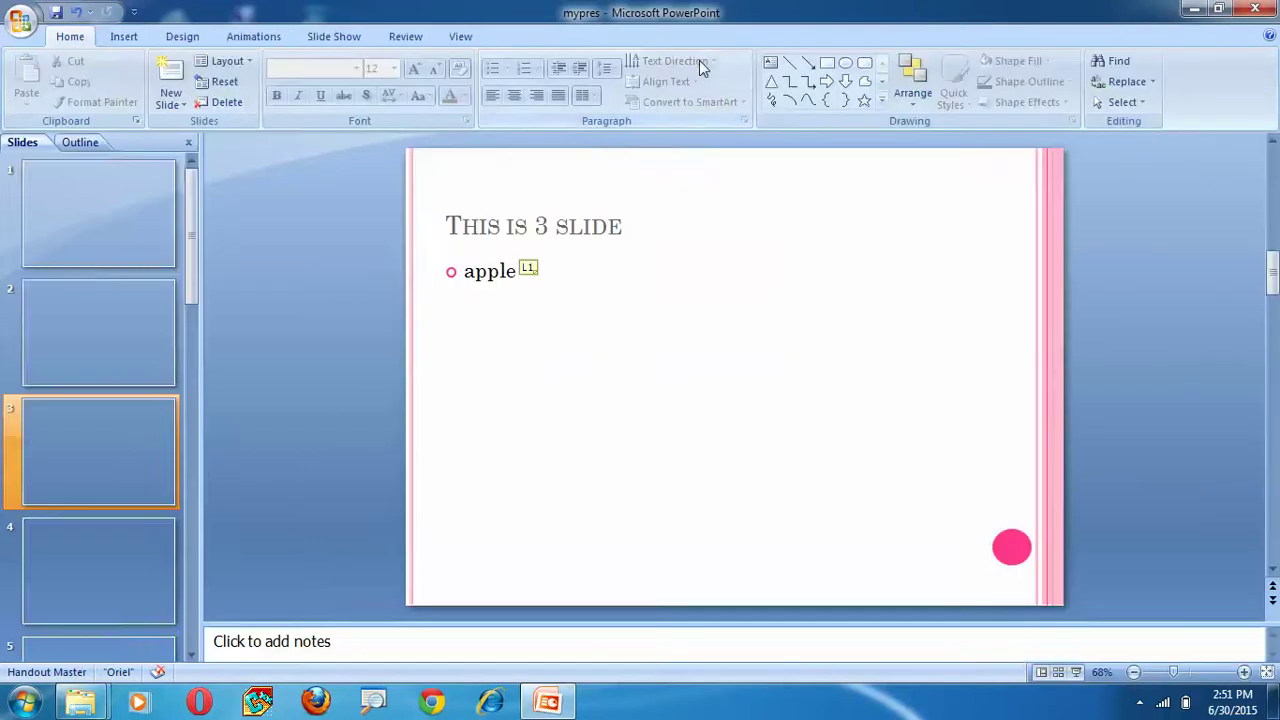
pyautogui.click(128, 37)
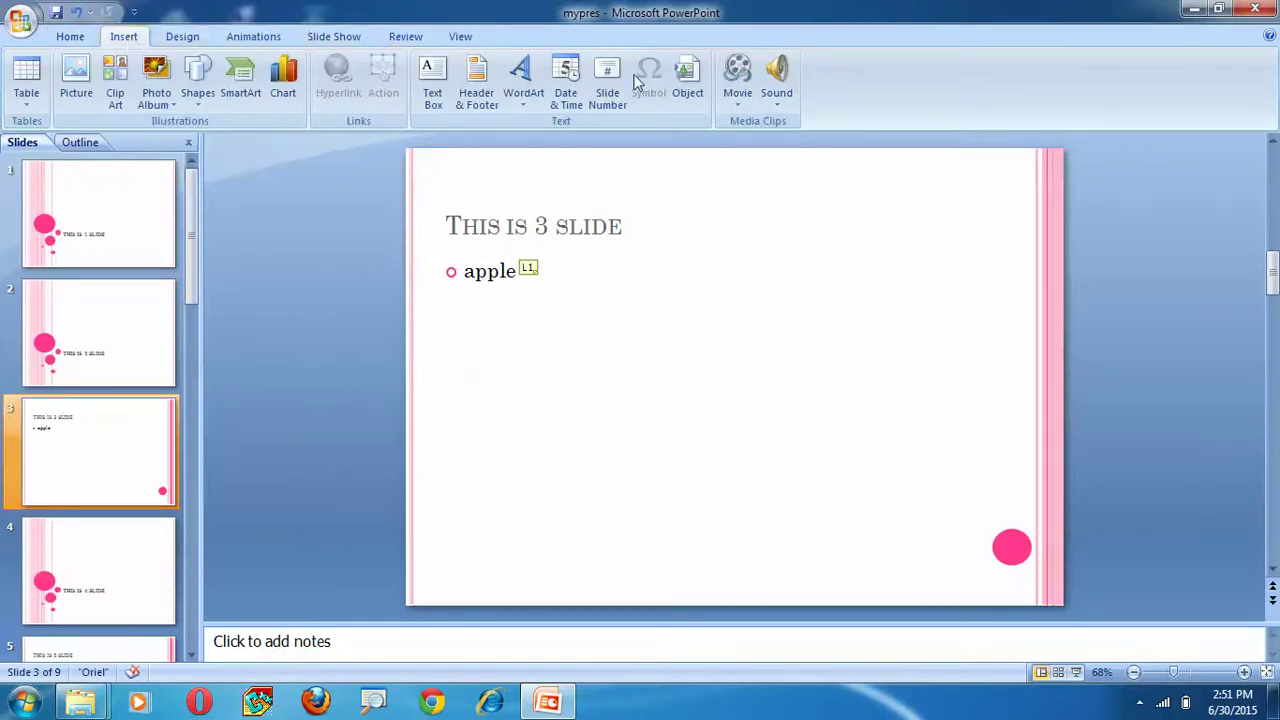
# Step: Show an automatic date and time on all slides via Header & Footer
pyautogui.click(476, 98)
pyautogui.click(440, 261)
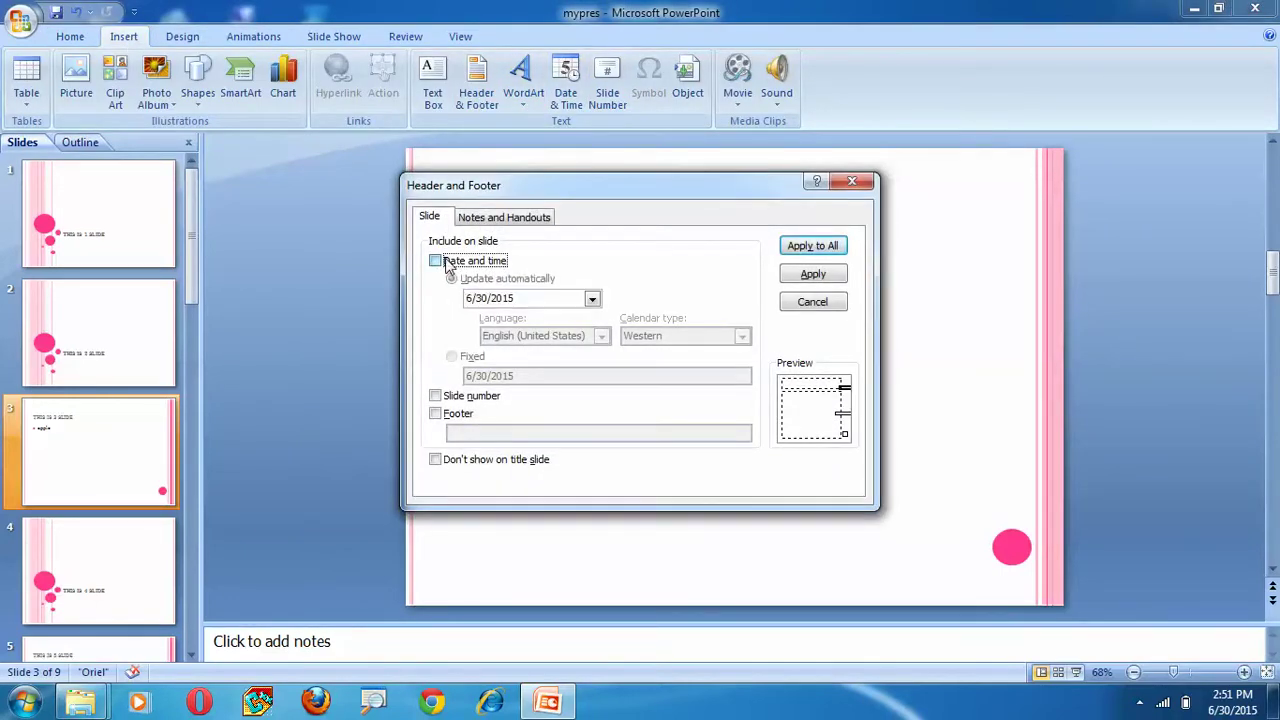
pyautogui.click(812, 246)
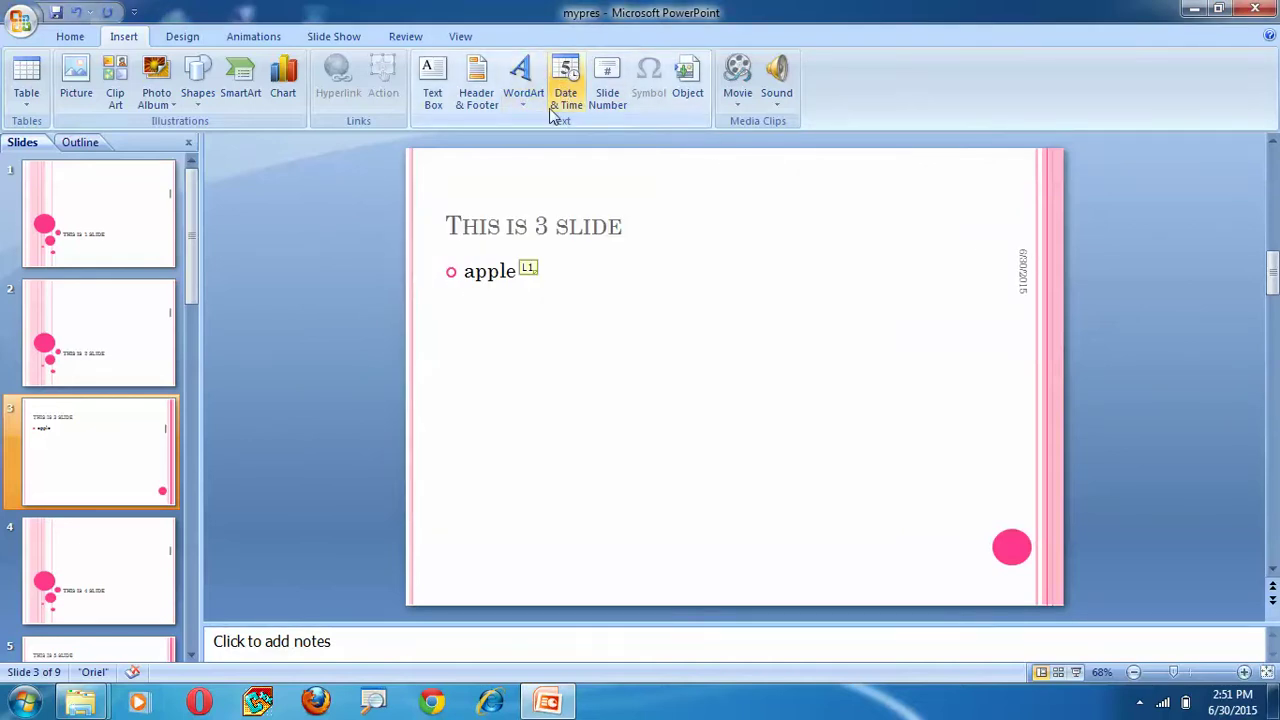
# Step: Add the footer 'Compuhelp' to all slides
pyautogui.click(492, 101)
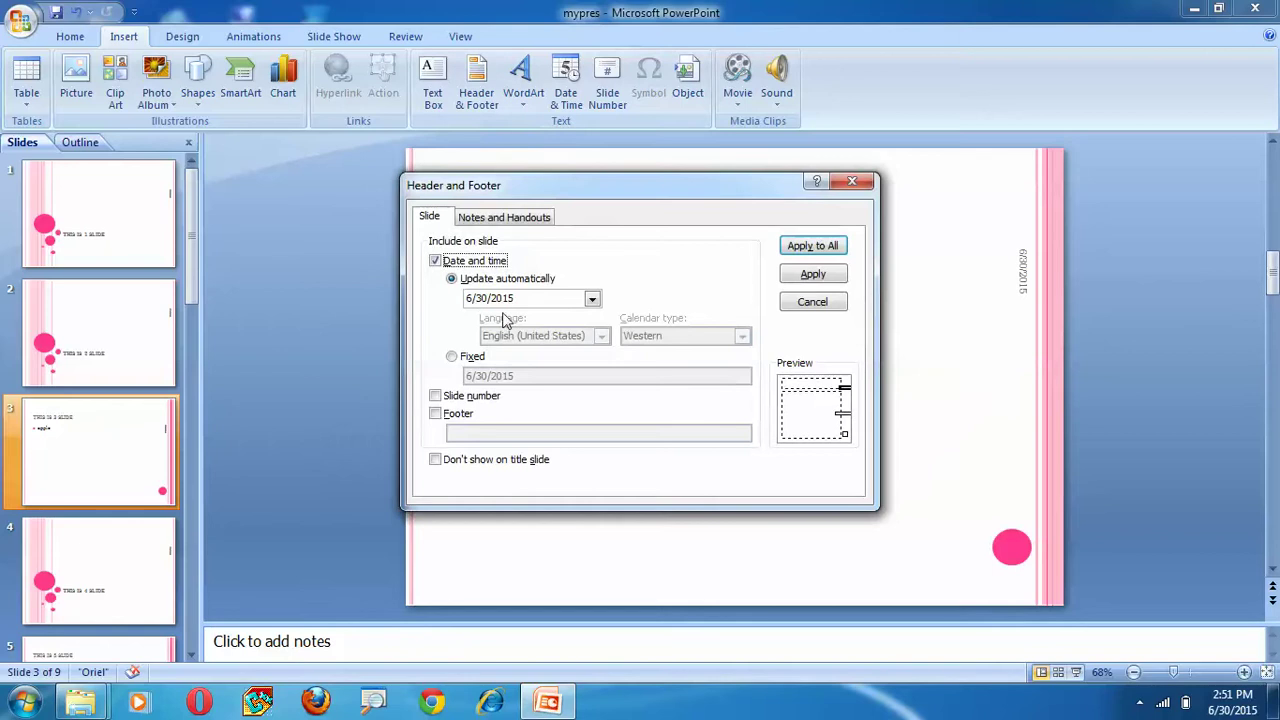
pyautogui.click(436, 413)
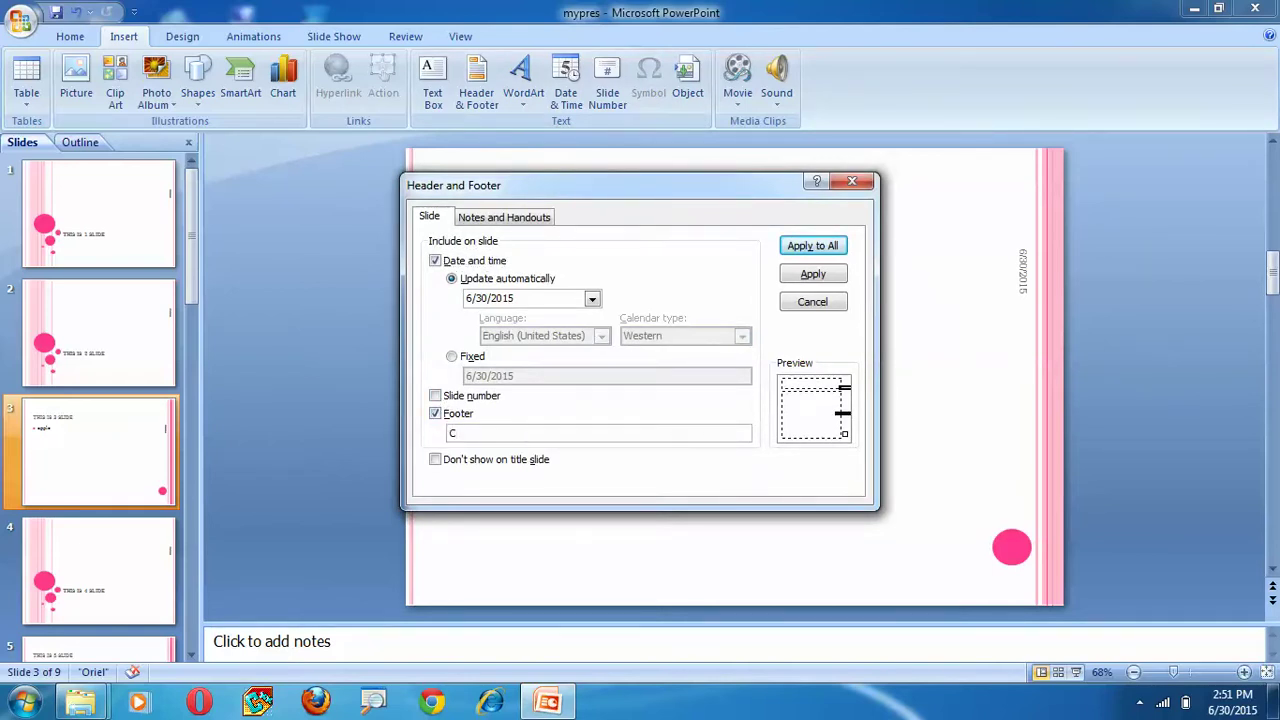
pyautogui.write('Compuhelp')
pyautogui.click(789, 246)
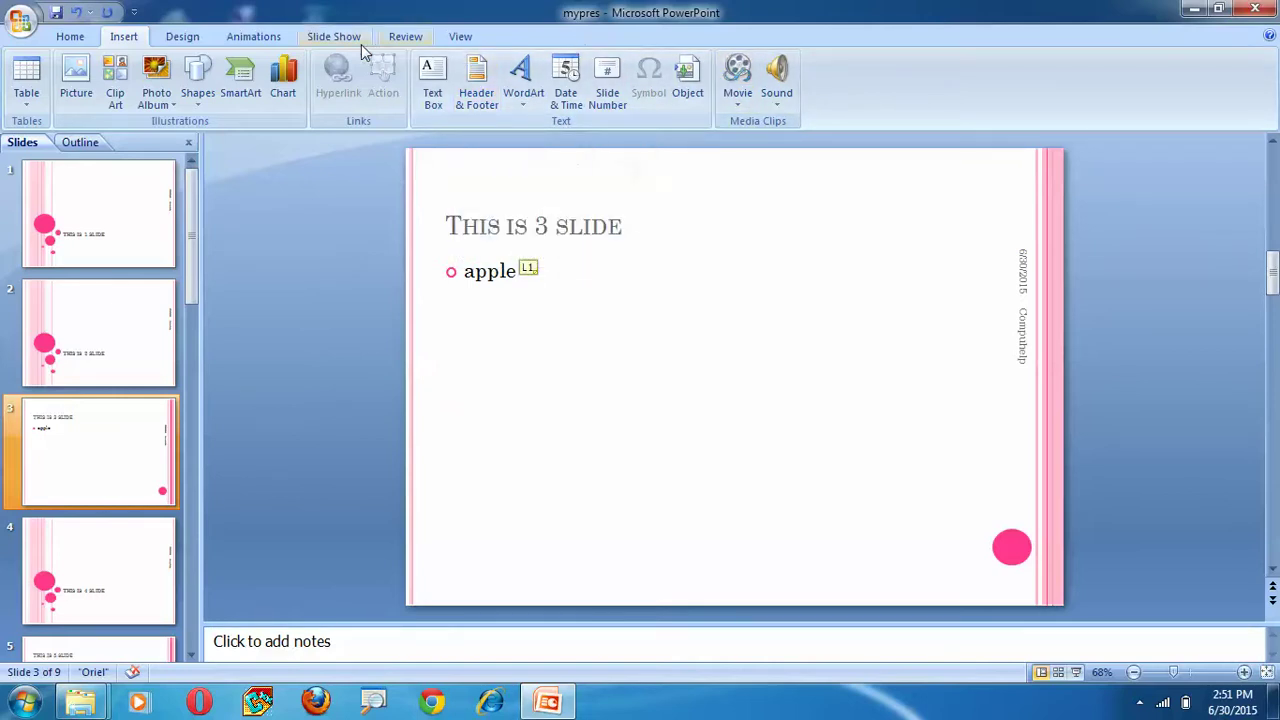
pyautogui.click(461, 37)
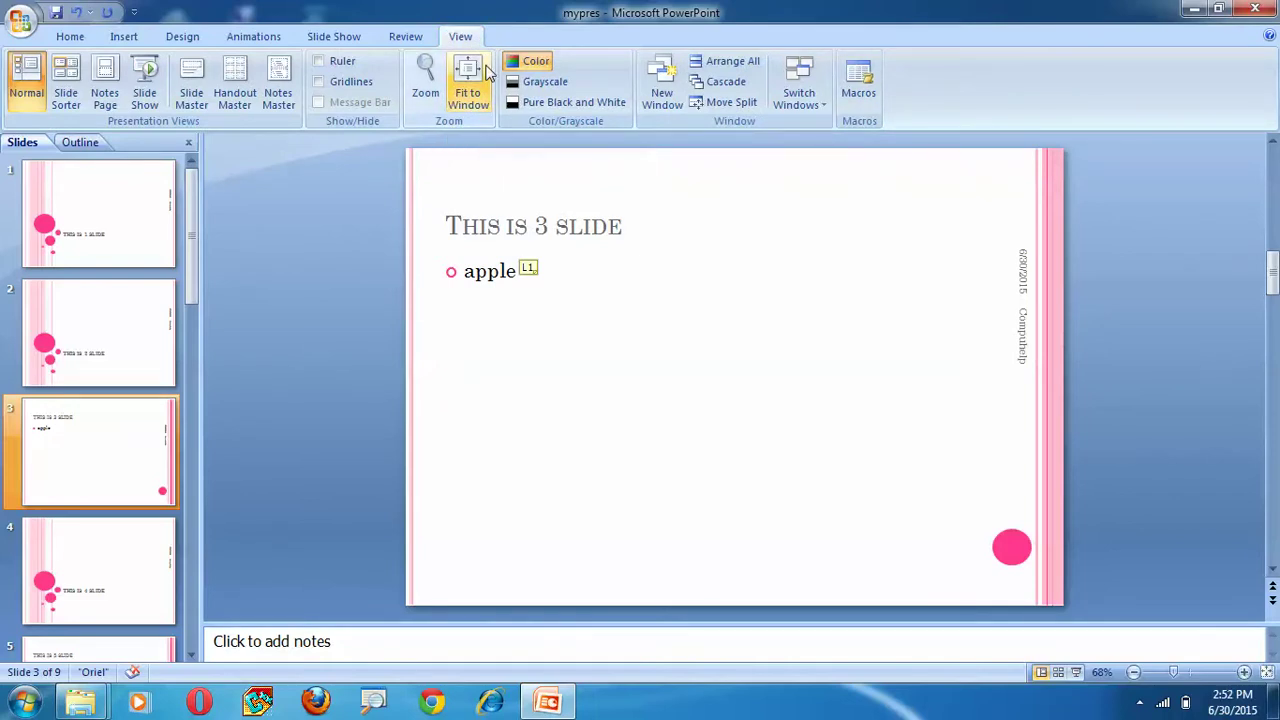
# Step: Remove the footer placeholder from the Handout Master and close Master View
pyautogui.click(237, 92)
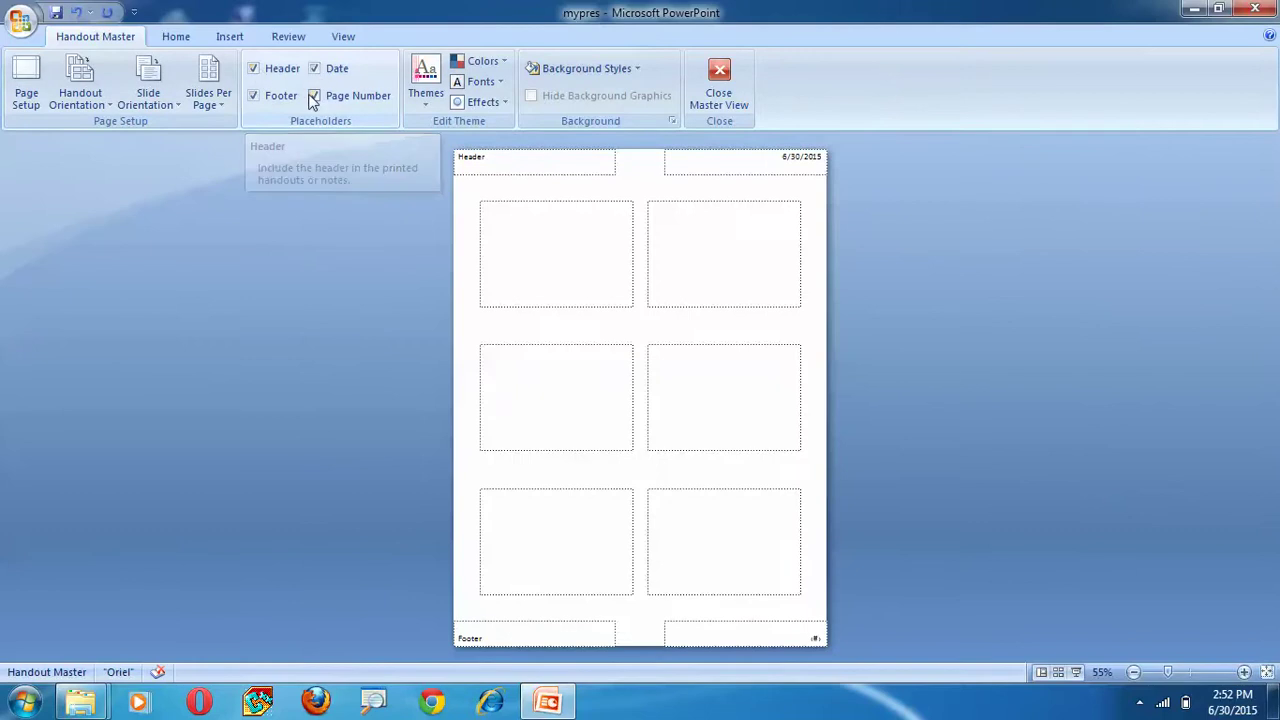
pyautogui.click(253, 95)
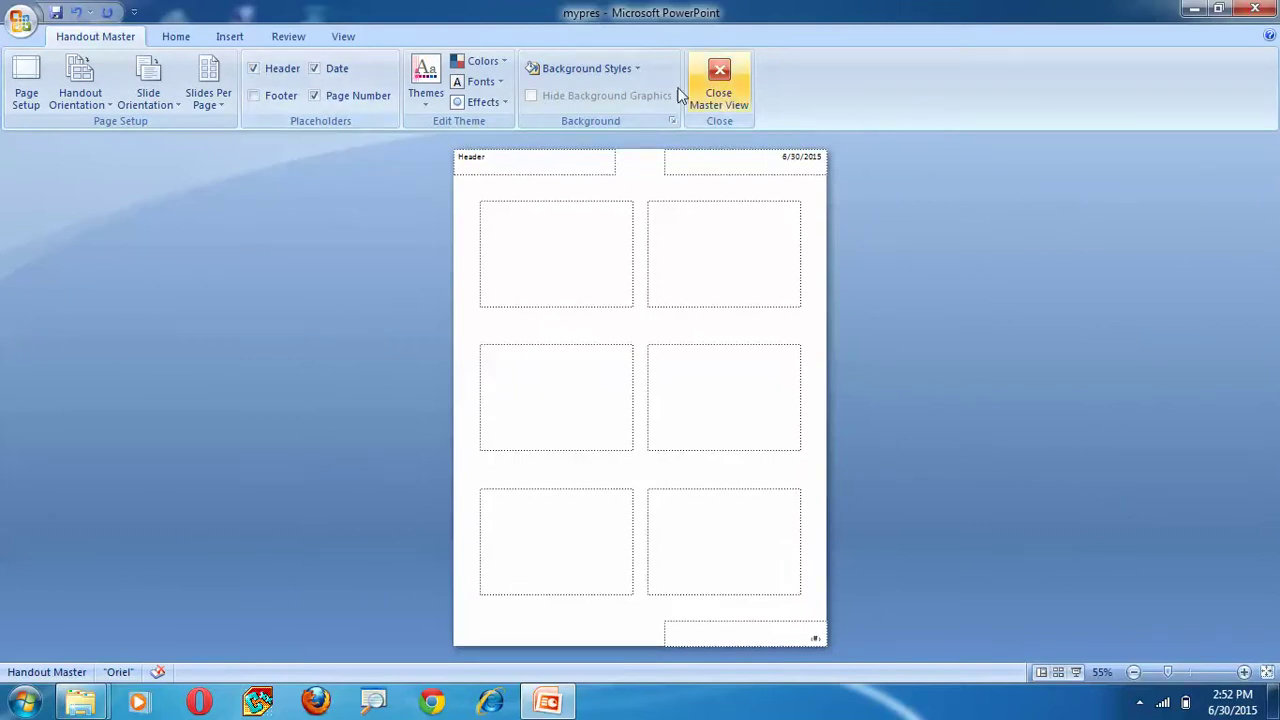
pyautogui.click(719, 85)
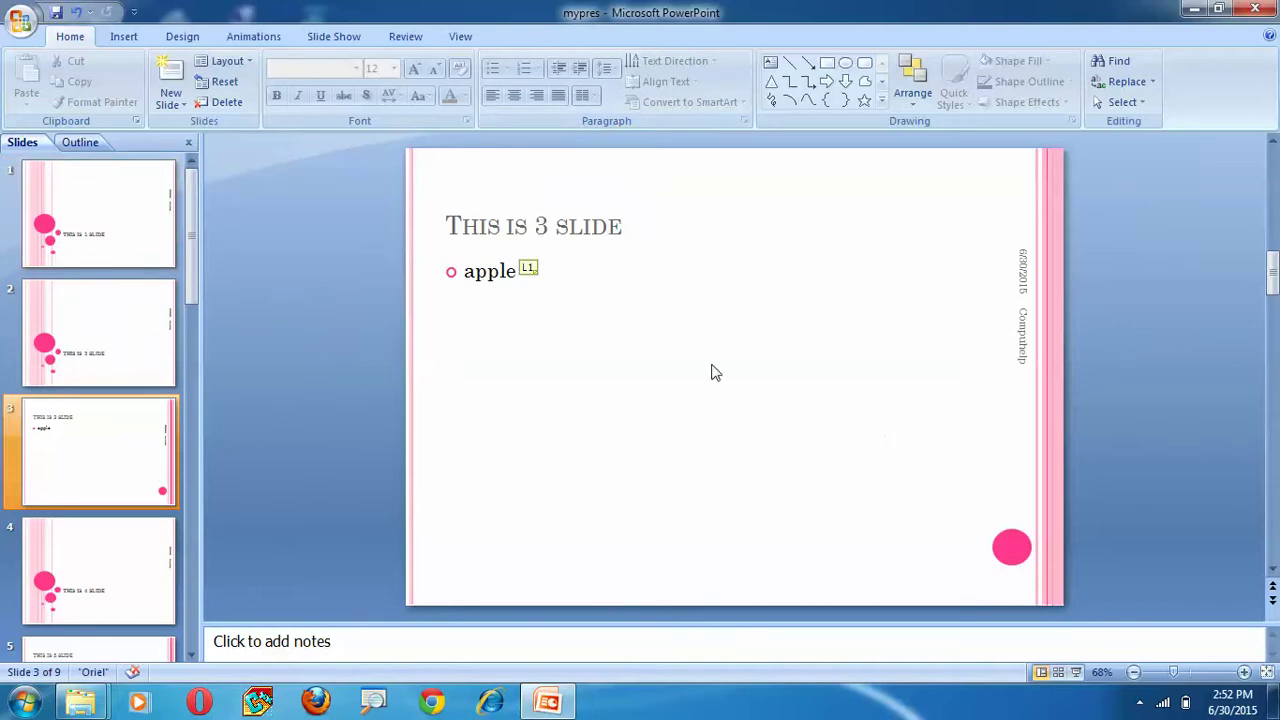
# Step: Remove the date placeholder from the Handout Master and close Master View
pyautogui.click(460, 38)
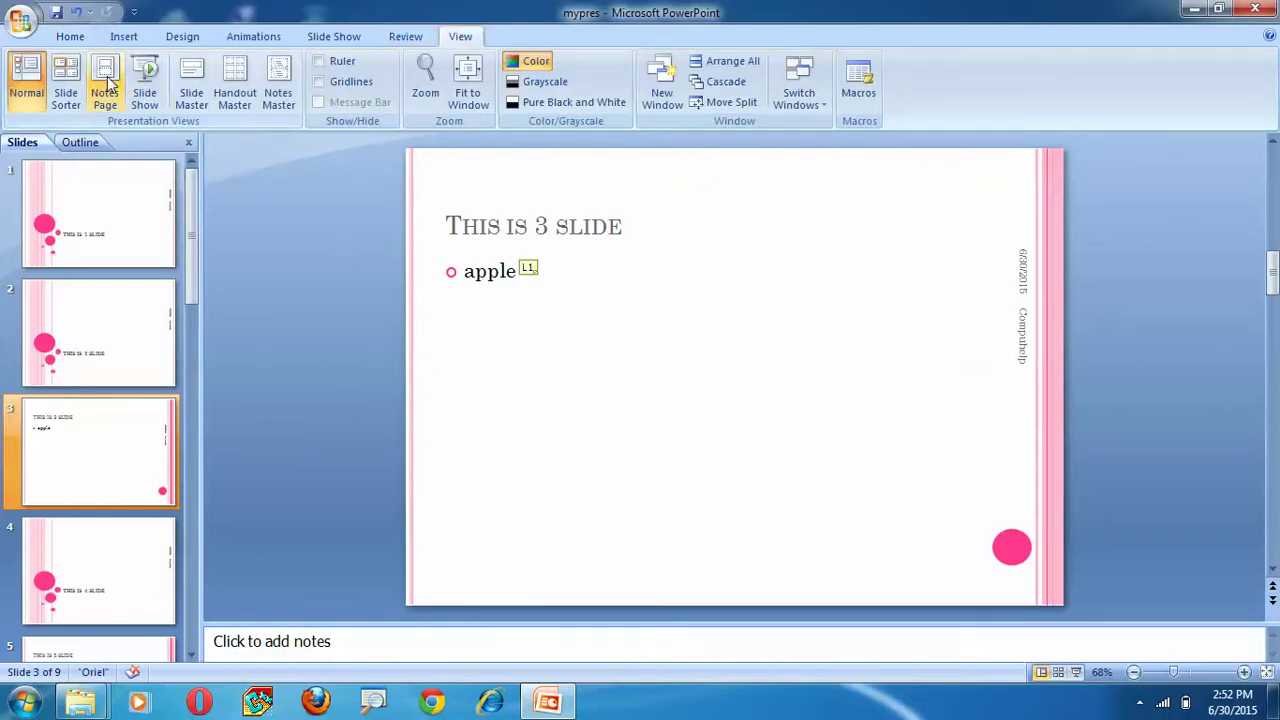
pyautogui.click(234, 90)
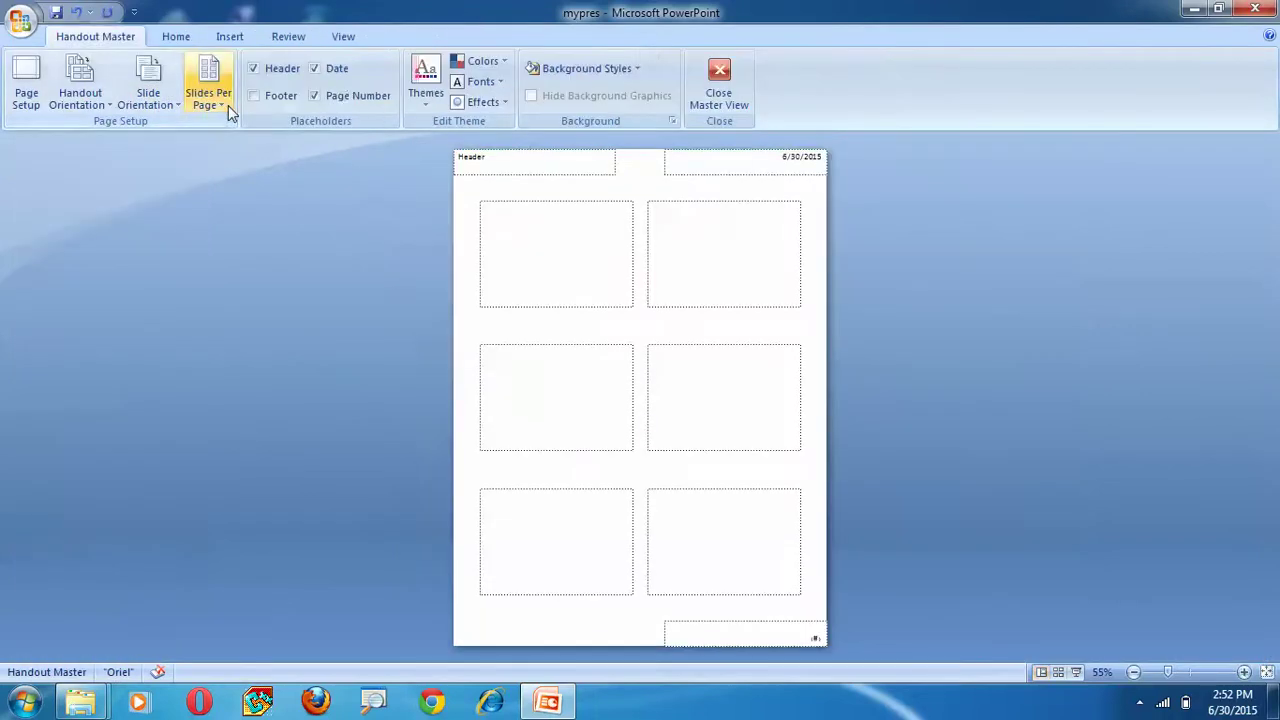
pyautogui.click(314, 68)
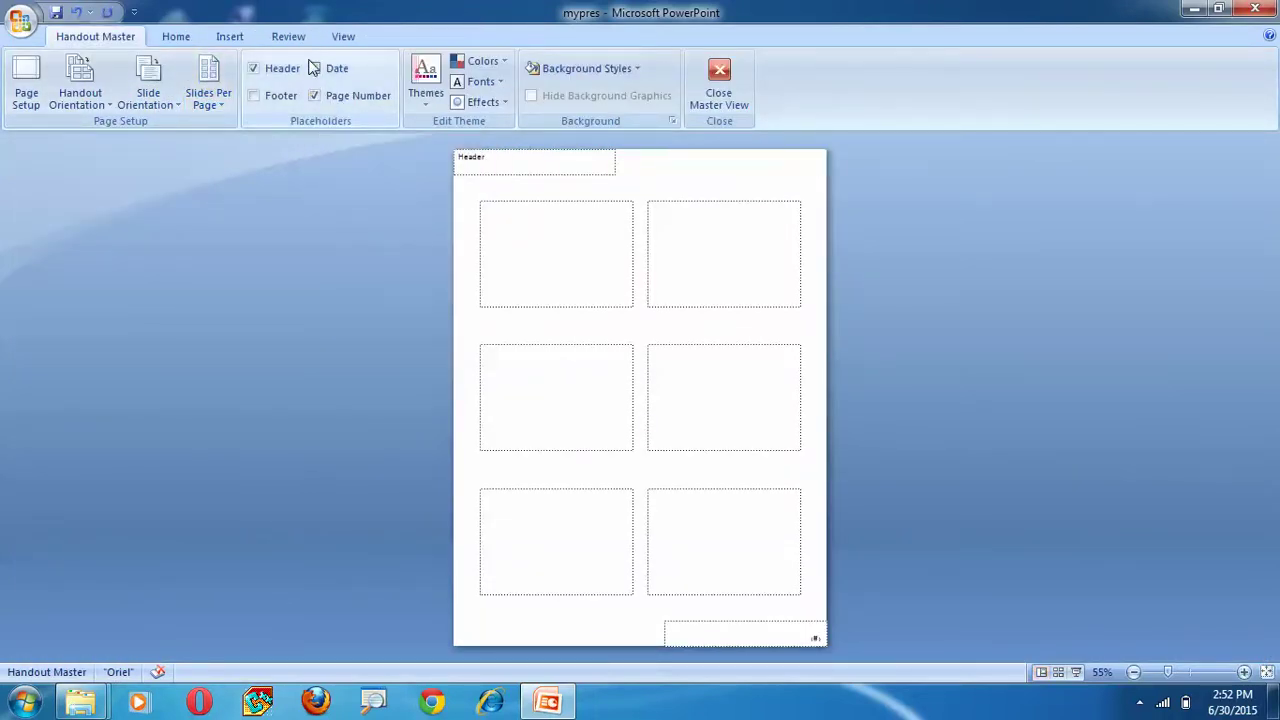
pyautogui.click(719, 88)
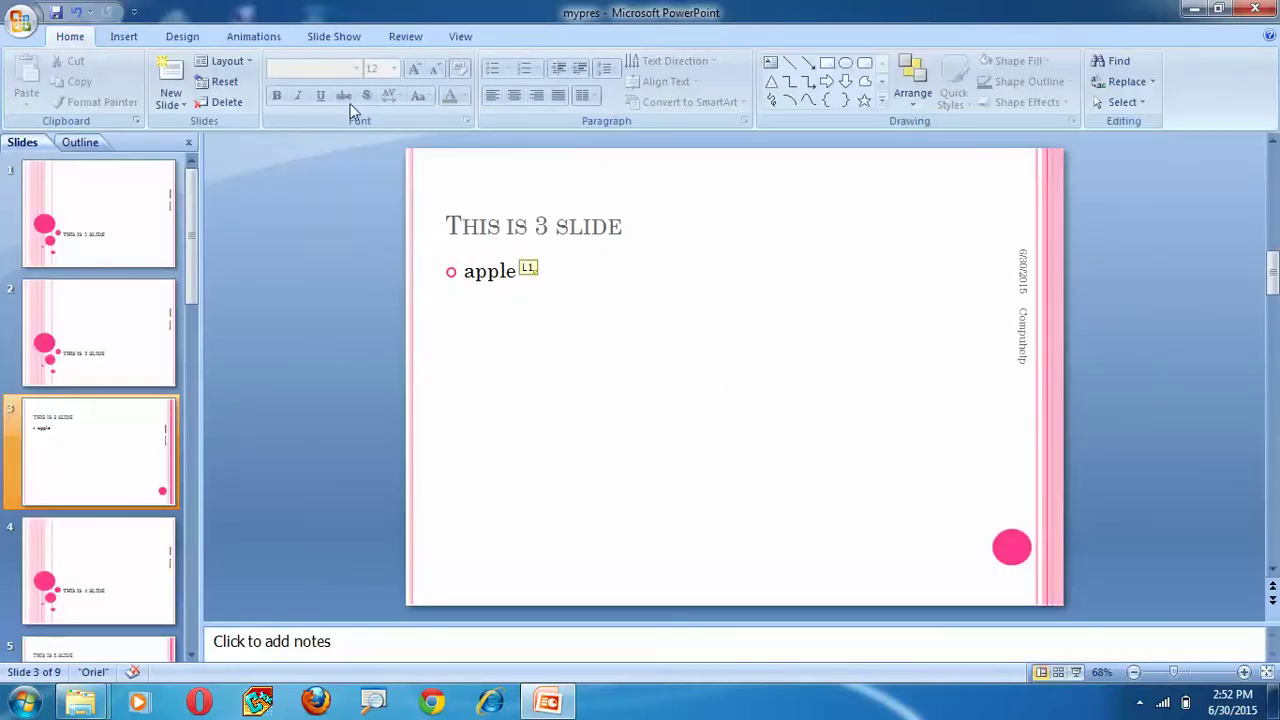
pyautogui.click(460, 37)
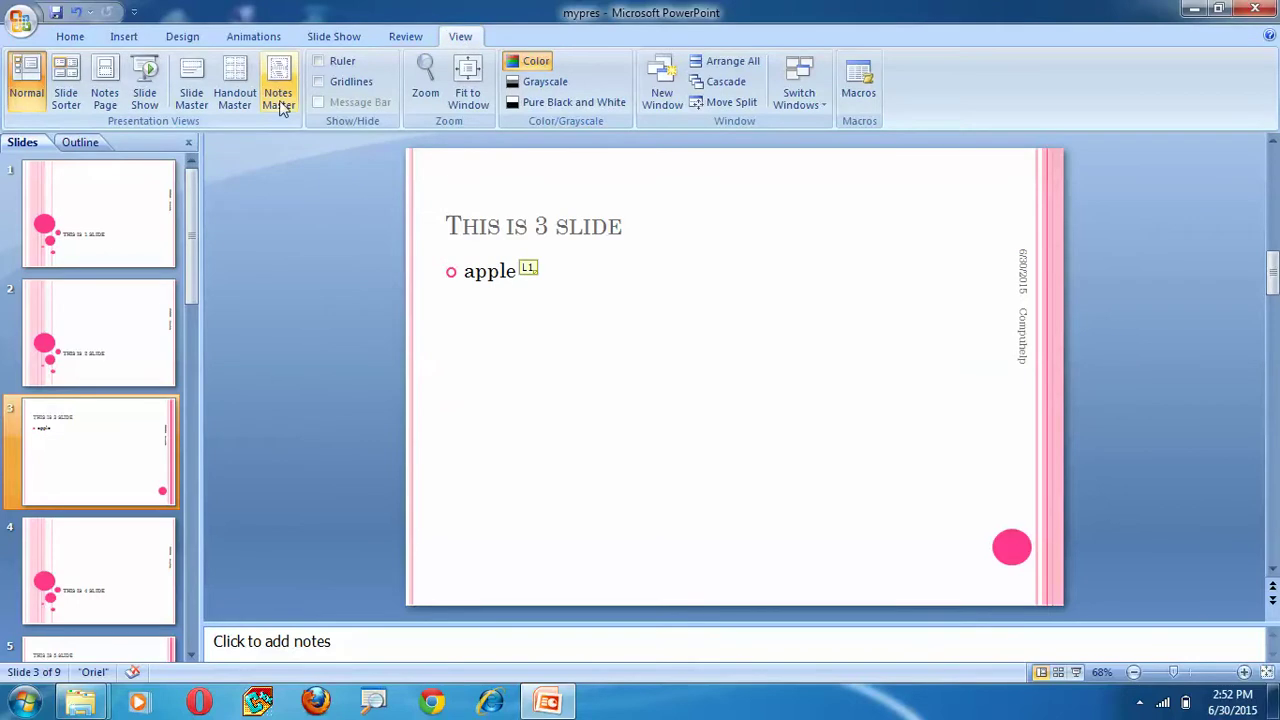
# Step: Turn on the Ruler and toggle Gridlines in the View tab's Show group
pyautogui.click(320, 63)
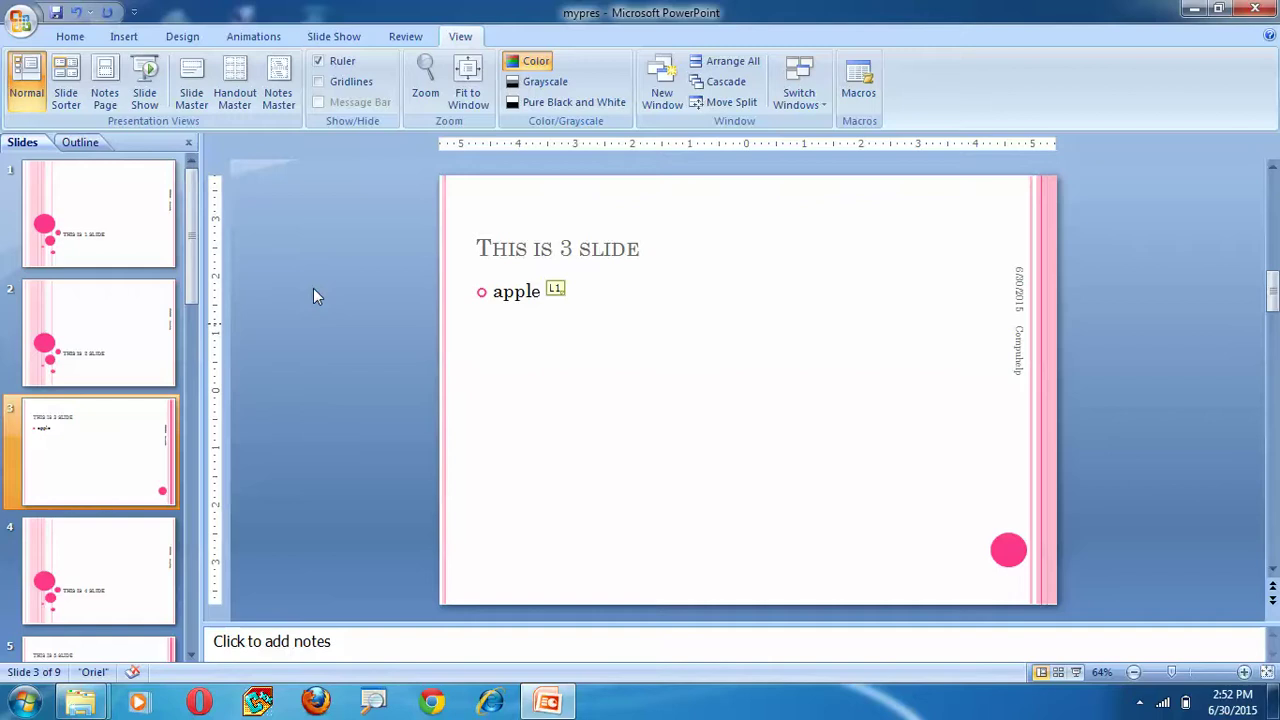
pyautogui.click(320, 84)
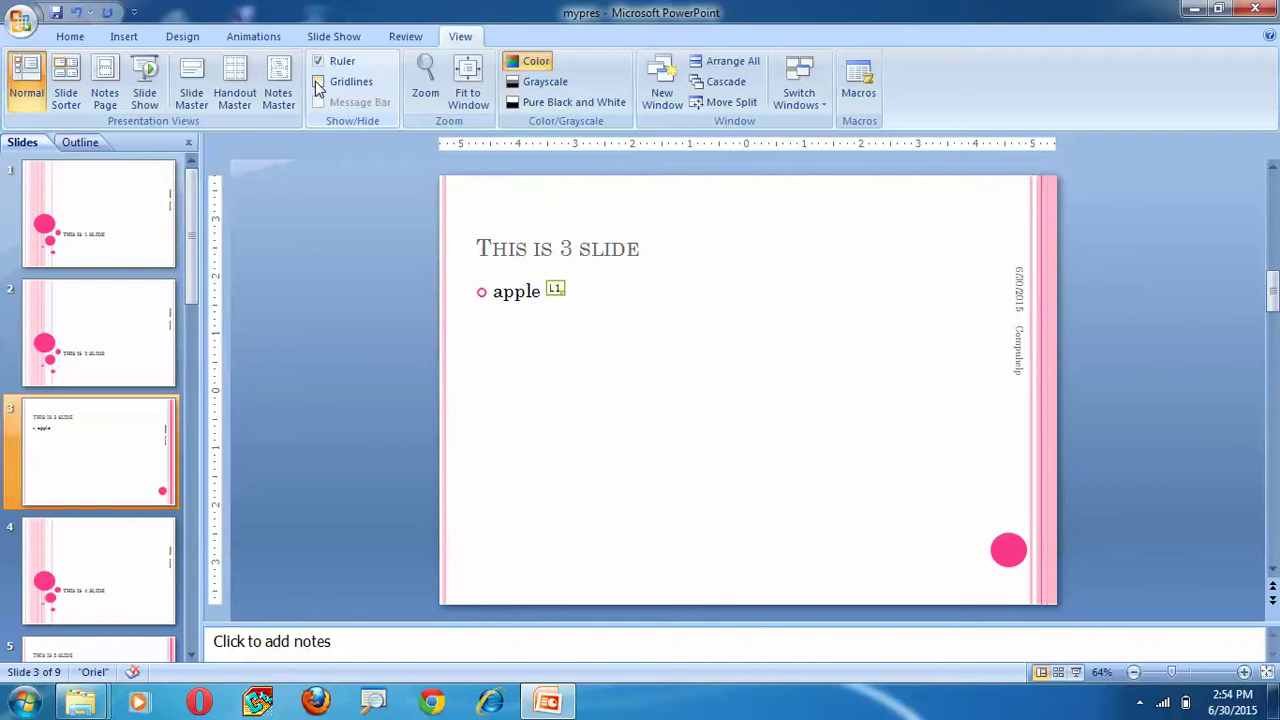
# Step: Zoom the slide view to 400%
pyautogui.click(425, 82)
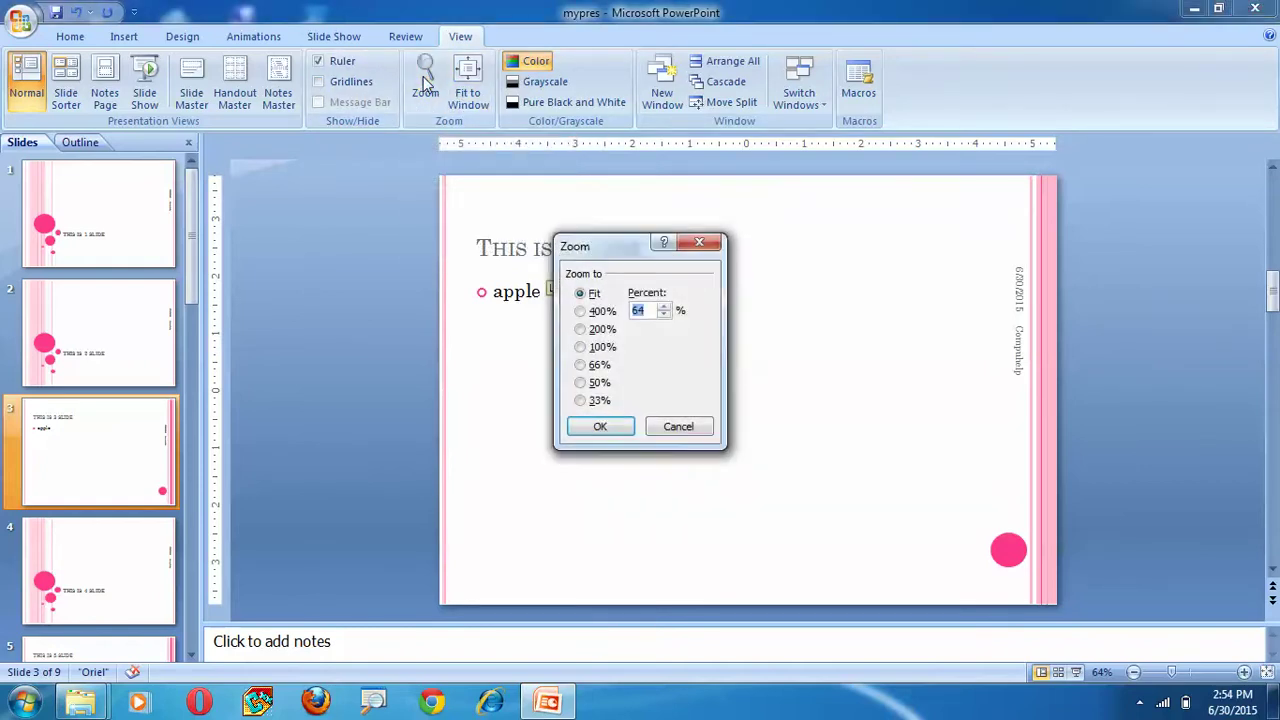
pyautogui.click(581, 311)
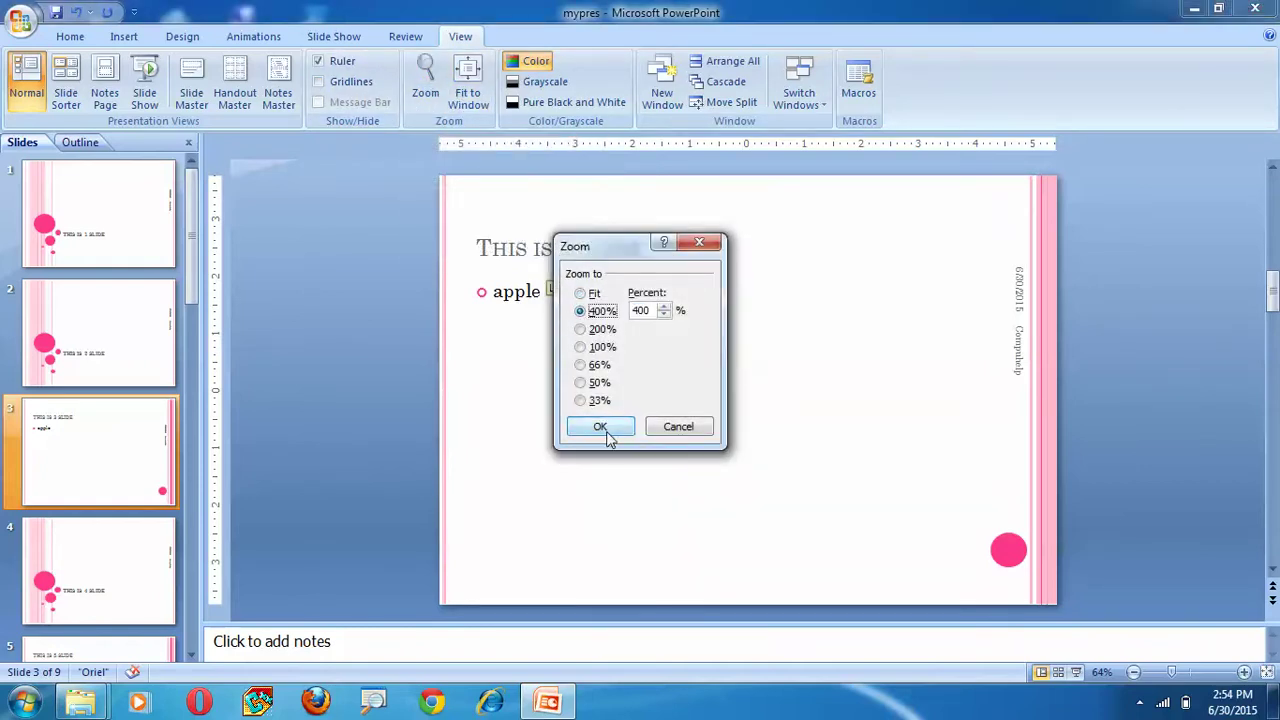
pyautogui.click(605, 430)
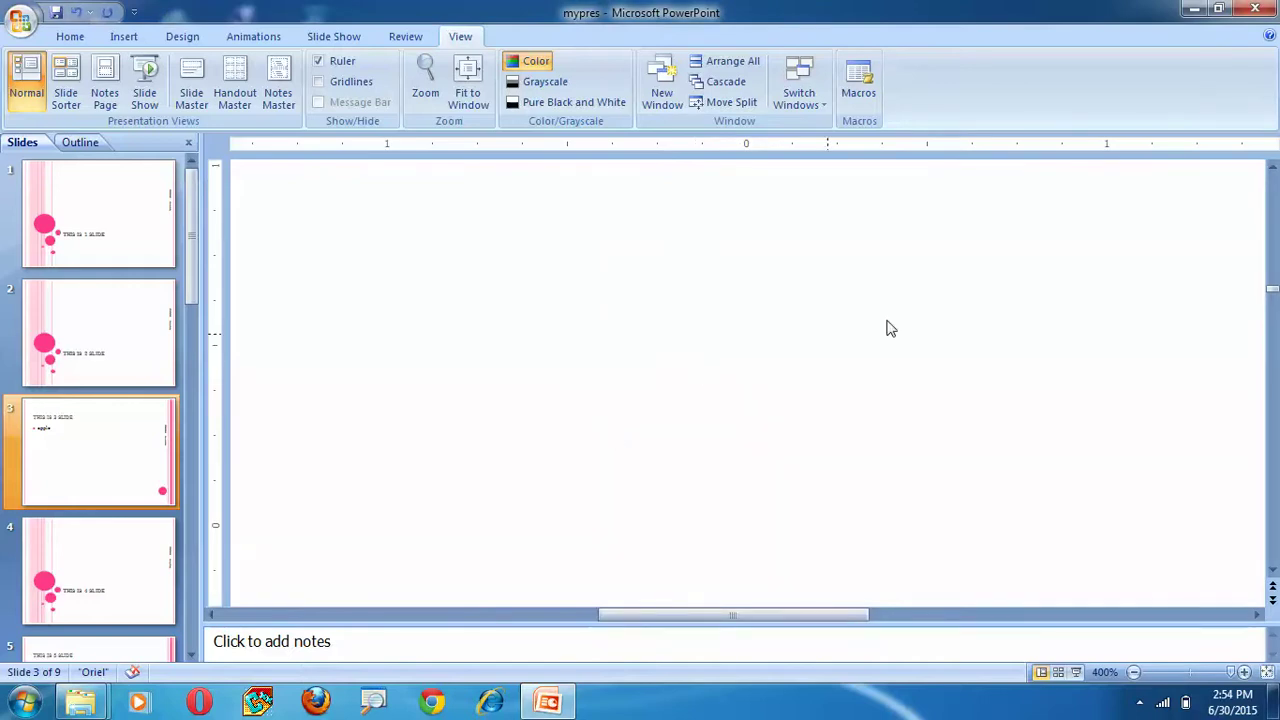
# Step: Scroll through the magnified slides to slide 2, then fit the whole slide to the window
pyautogui.click(1274, 226)
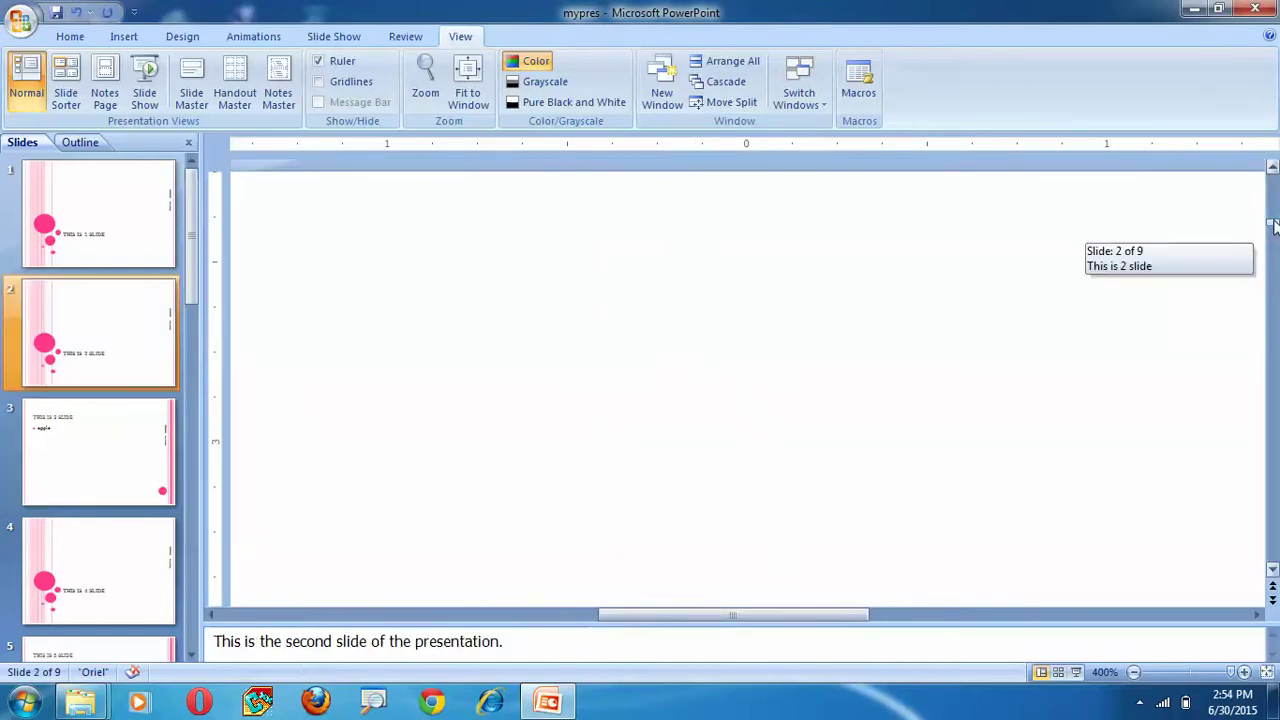
pyautogui.moveTo(1274, 226); pyautogui.dragTo(1274, 550)
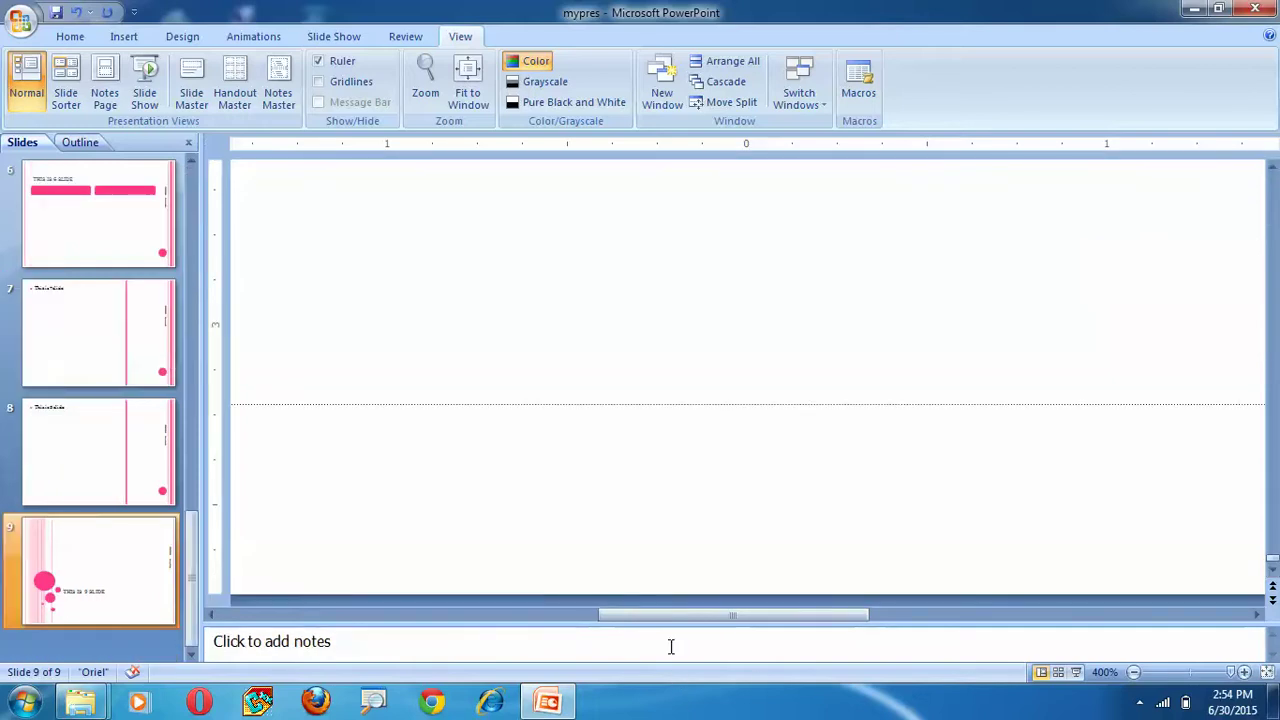
pyautogui.moveTo(668, 612); pyautogui.dragTo(282, 614)
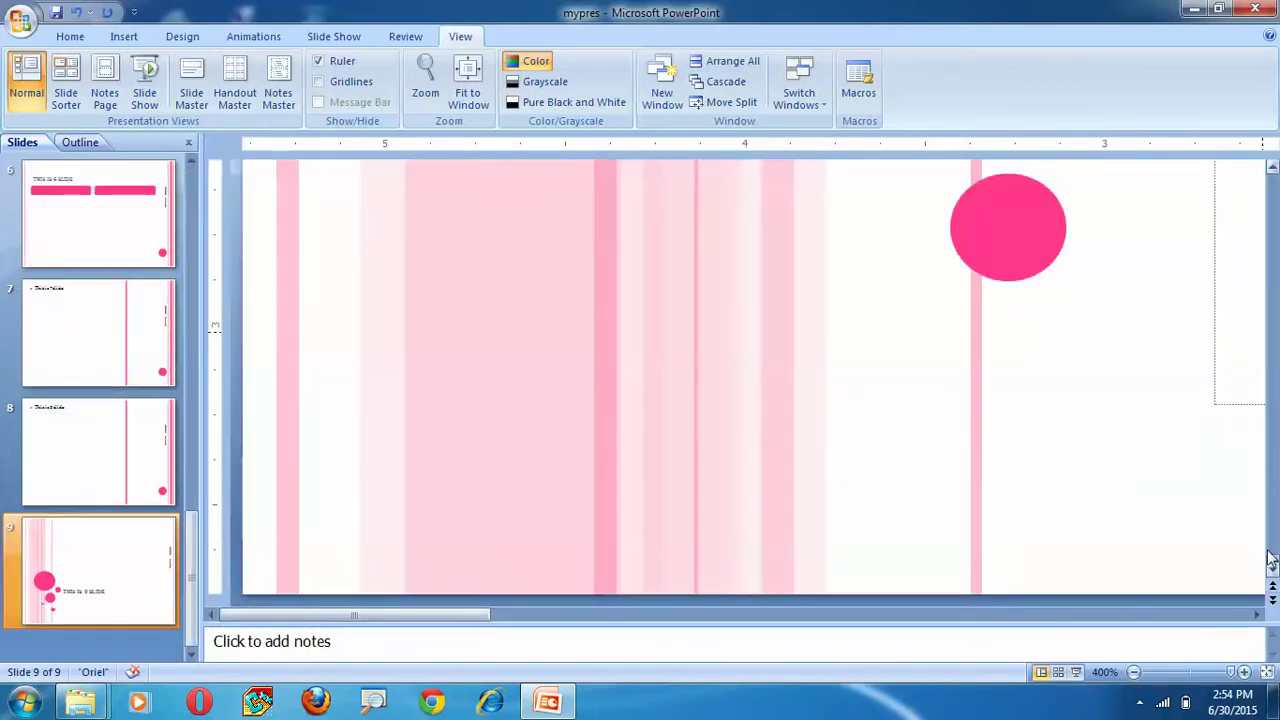
pyautogui.moveTo(1272, 563); pyautogui.dragTo(1244, 209)
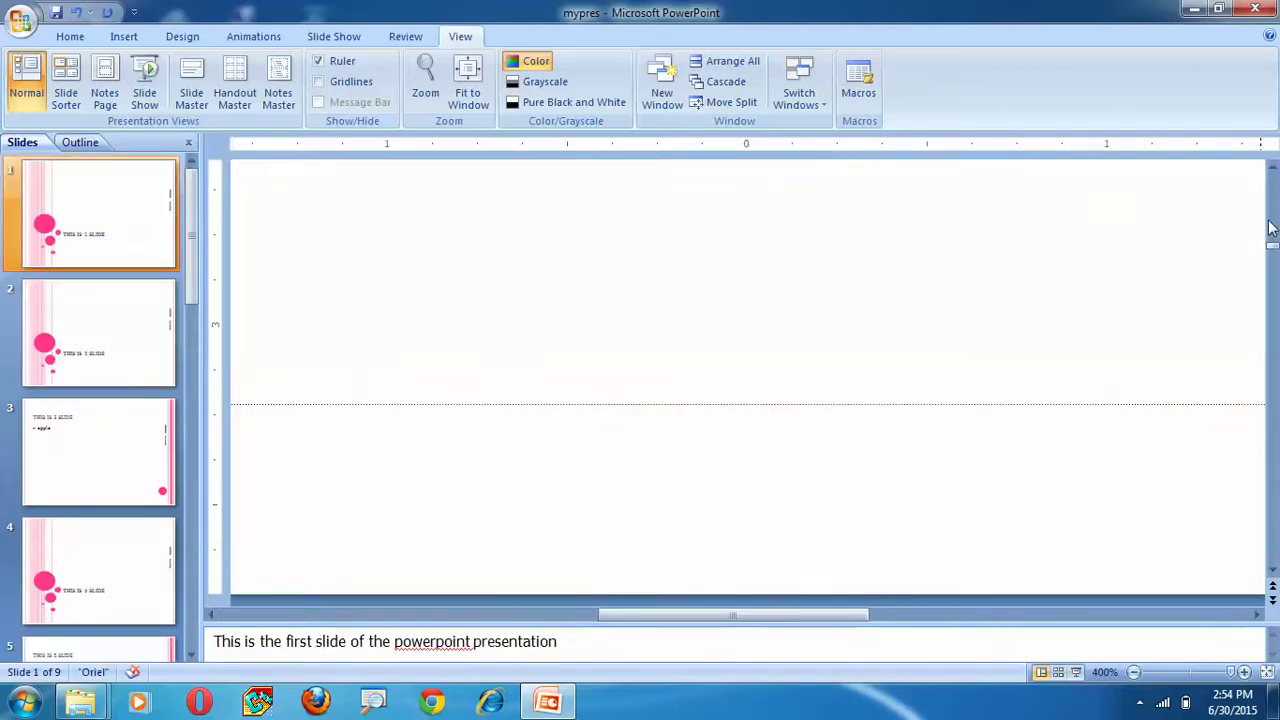
pyautogui.click(468, 90)
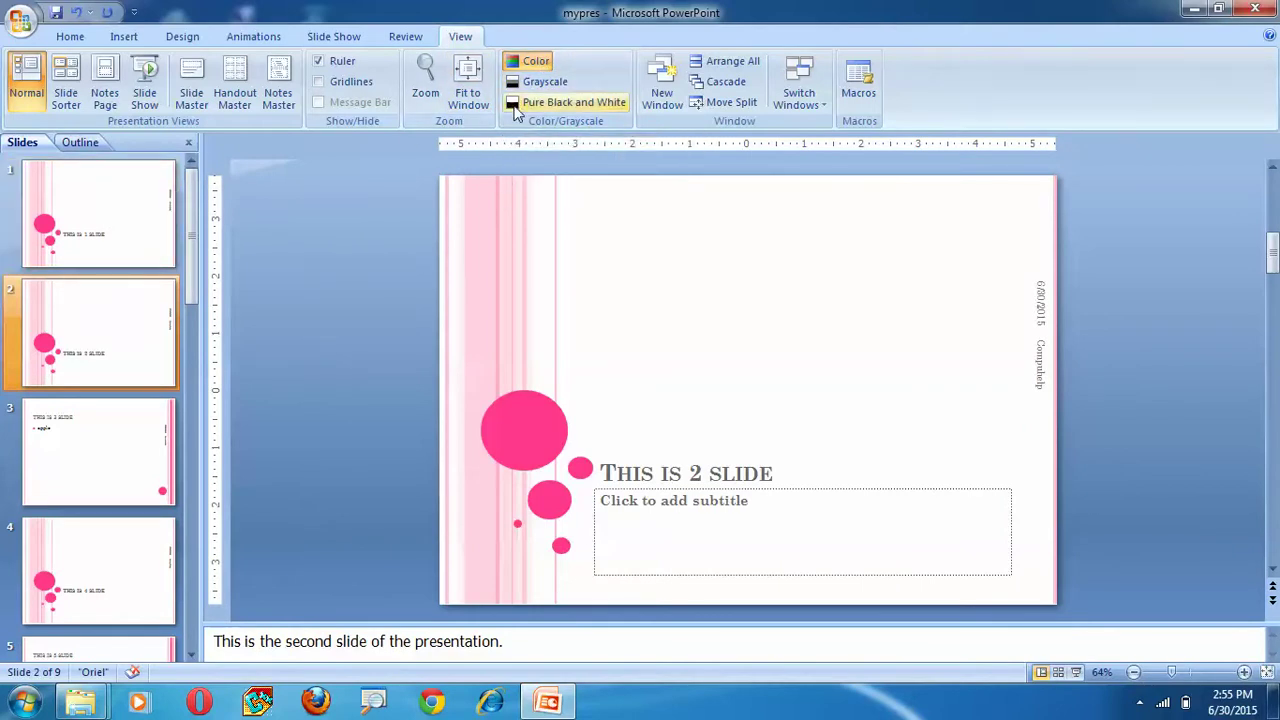
# Step: Preview the slides in grayscale, trying the black, inverse, light, automatic and white-fill renderings
pyautogui.click(521, 88)
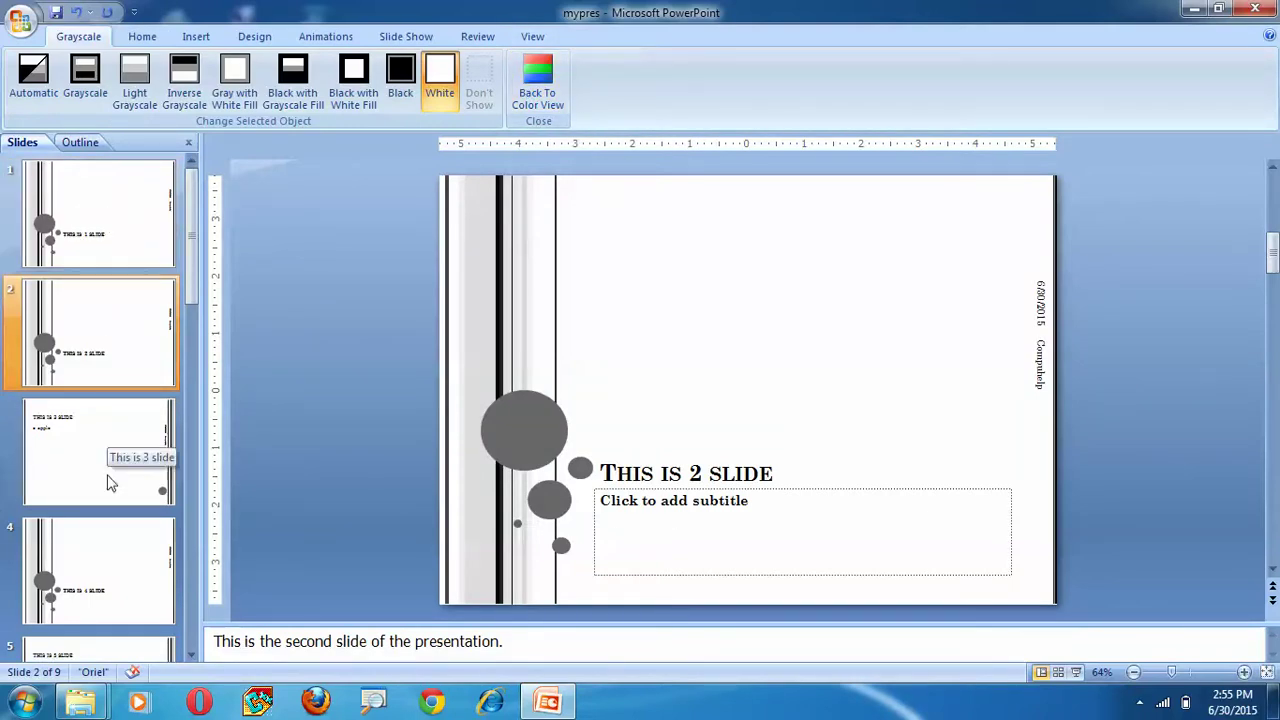
pyautogui.click(408, 88)
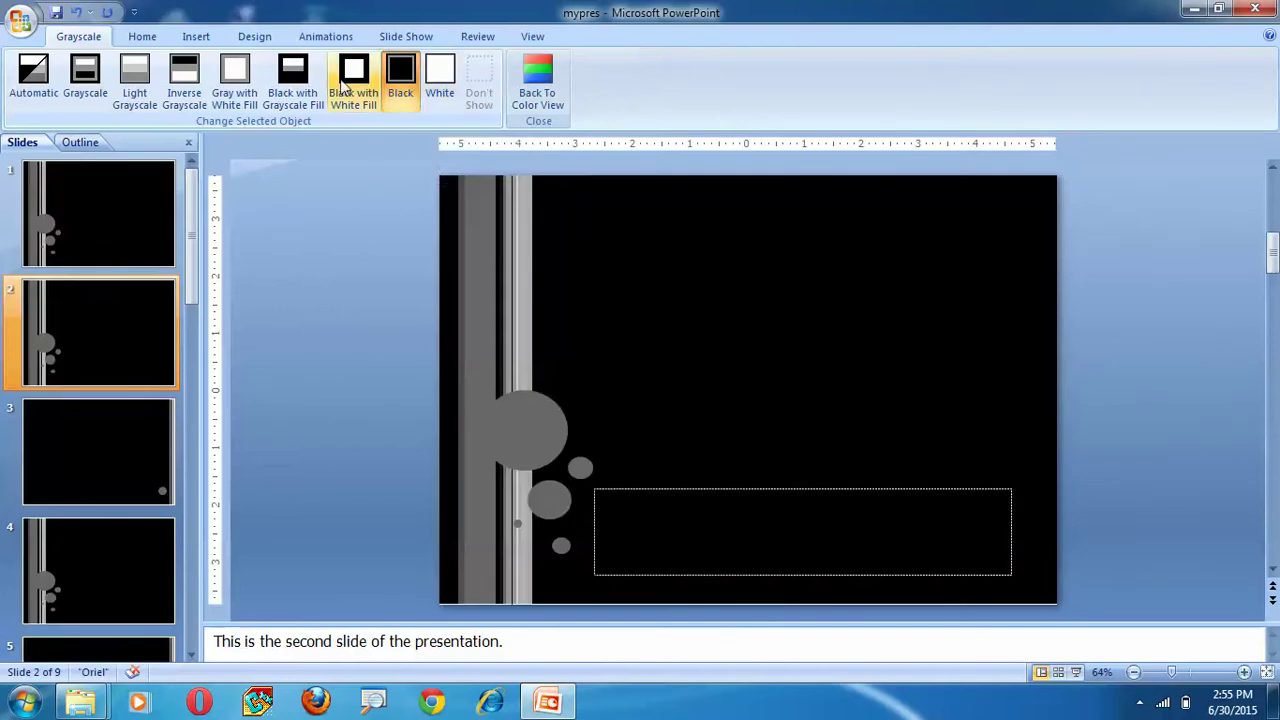
pyautogui.click(293, 85)
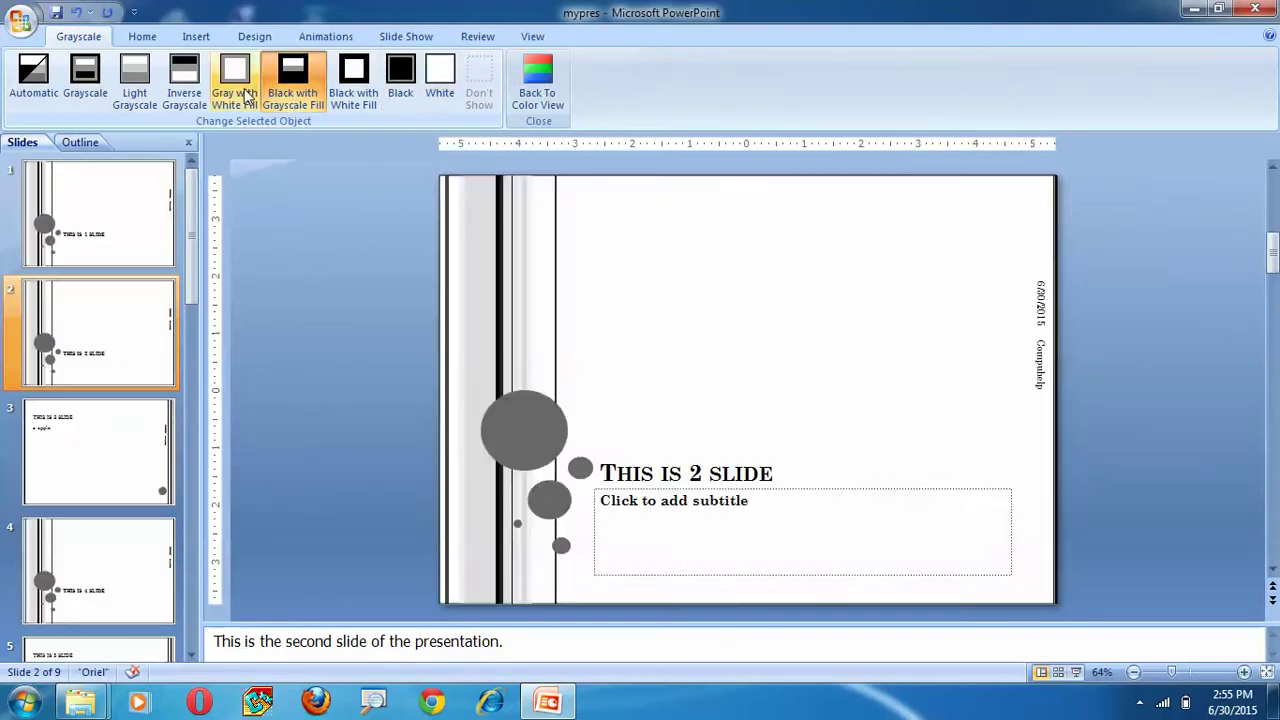
pyautogui.click(184, 90)
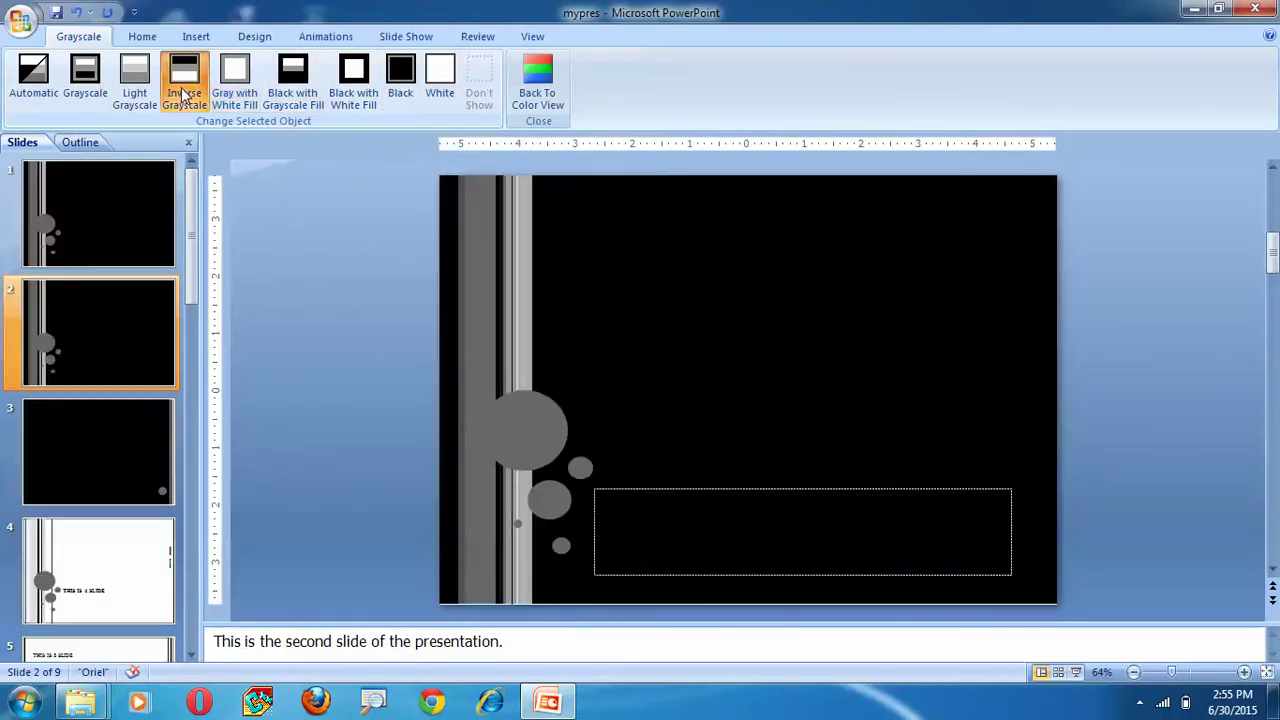
pyautogui.click(135, 85)
pyautogui.click(87, 83)
pyautogui.click(33, 78)
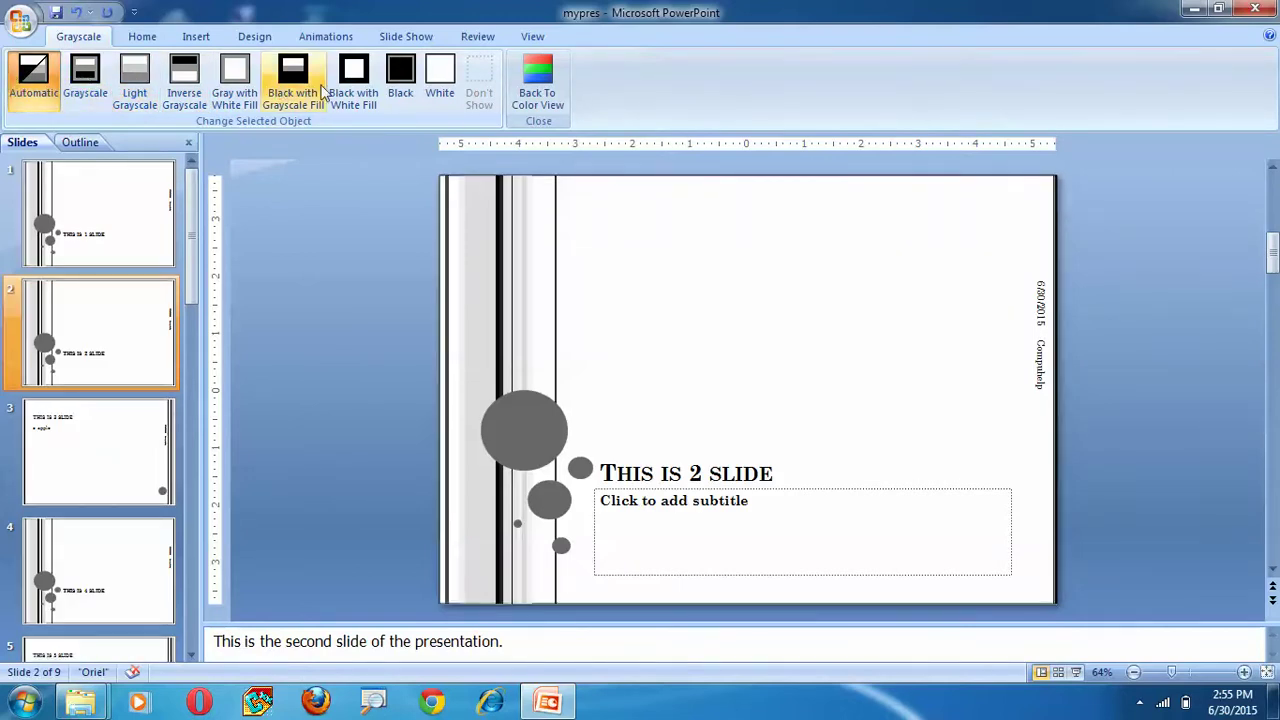
pyautogui.click(353, 84)
pyautogui.click(402, 84)
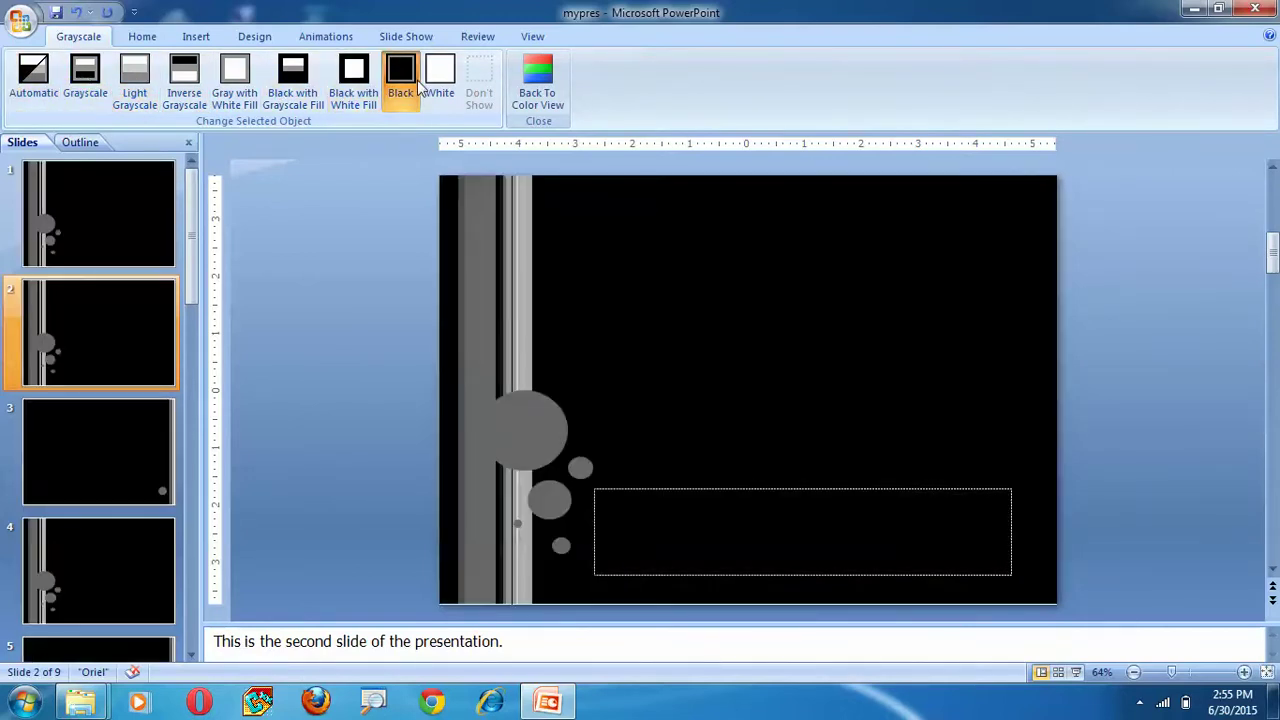
# Step: Return to colour, preview pure black and white, then restore colour with slide 1 shown
pyautogui.click(536, 80)
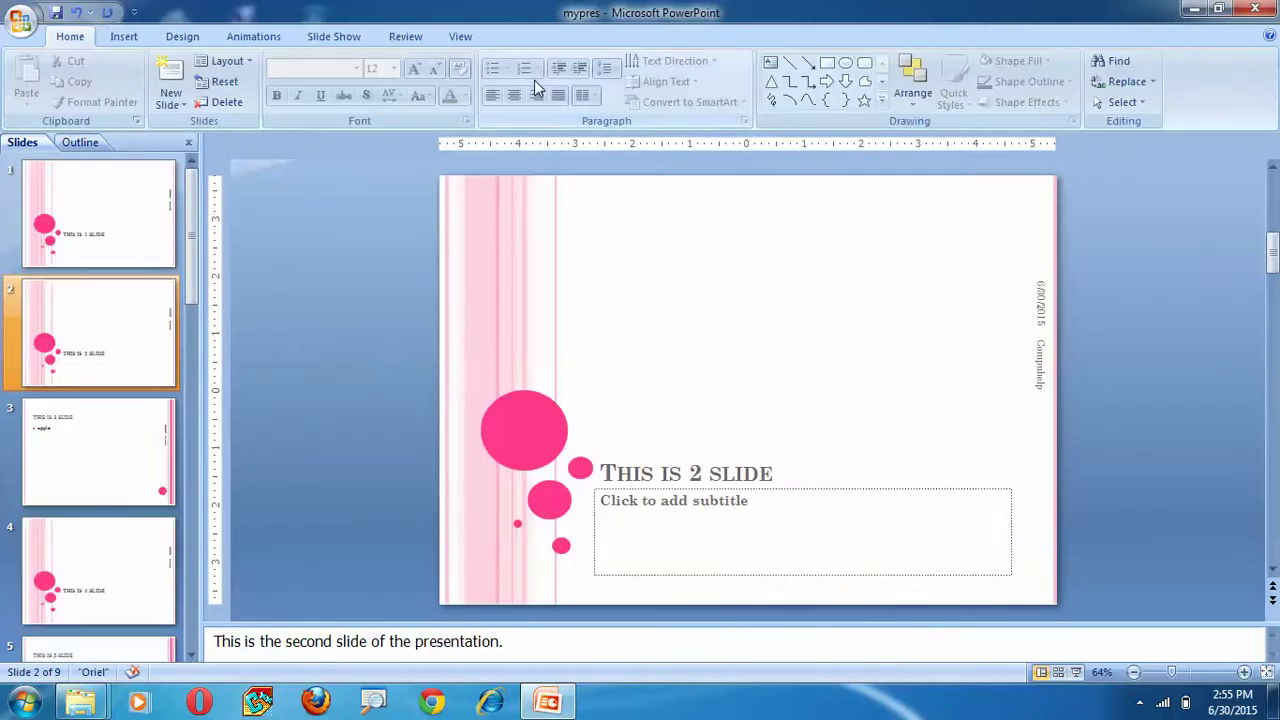
pyautogui.click(474, 39)
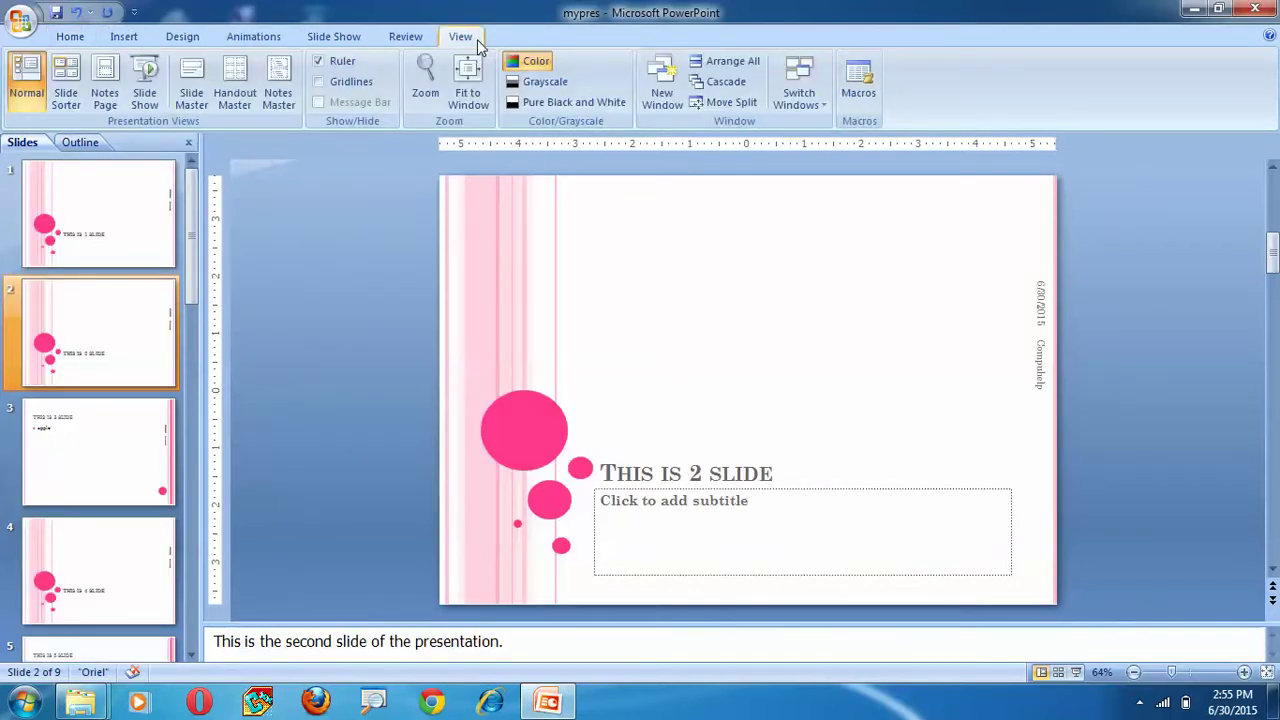
pyautogui.click(614, 106)
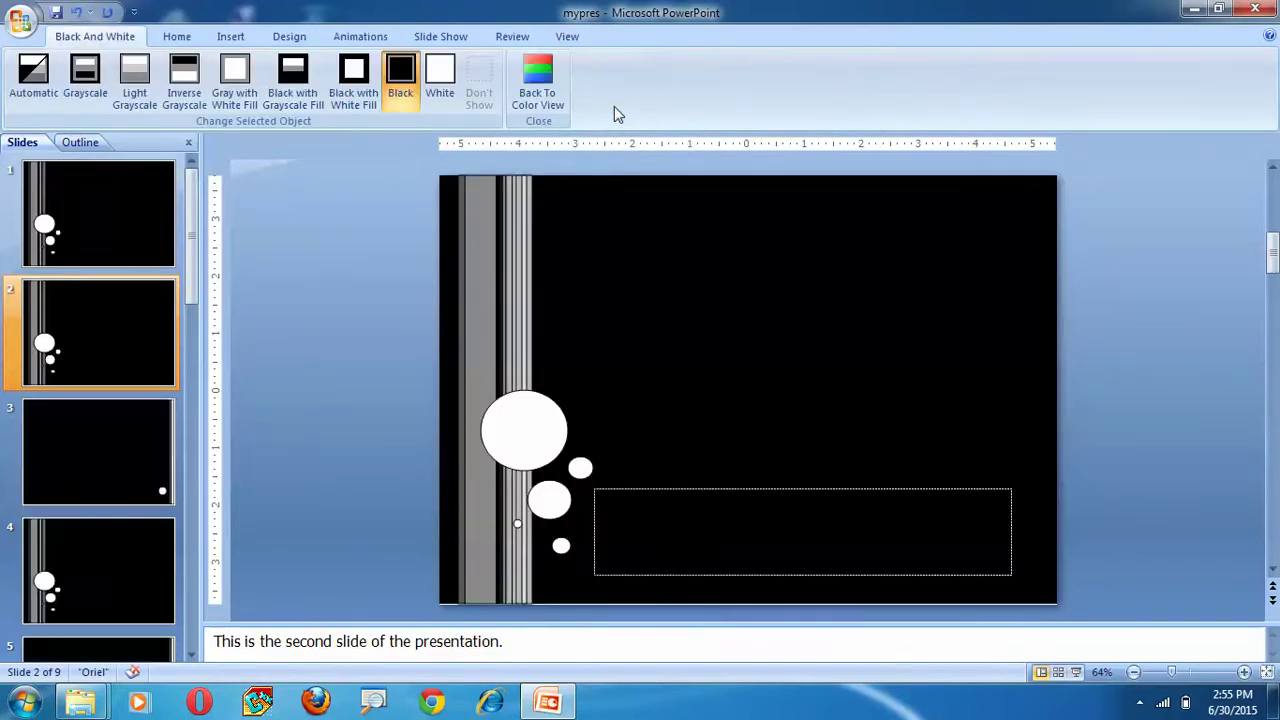
pyautogui.click(537, 80)
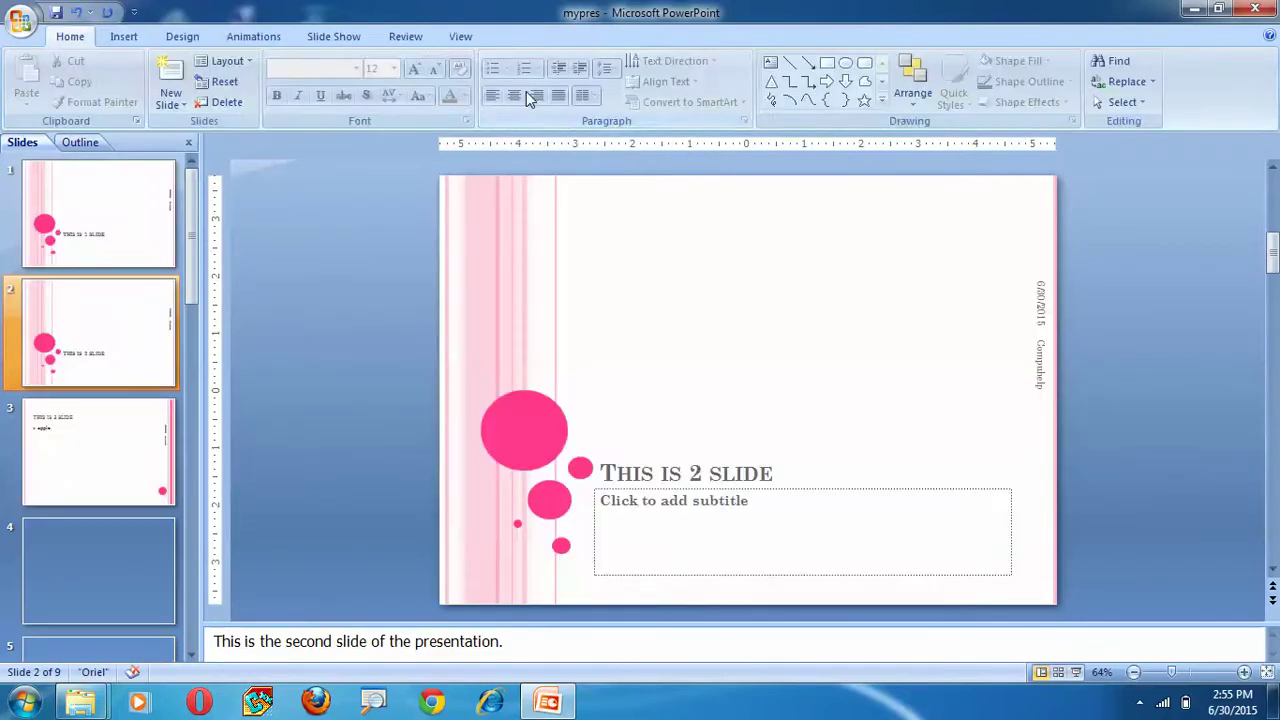
pyautogui.click(472, 42)
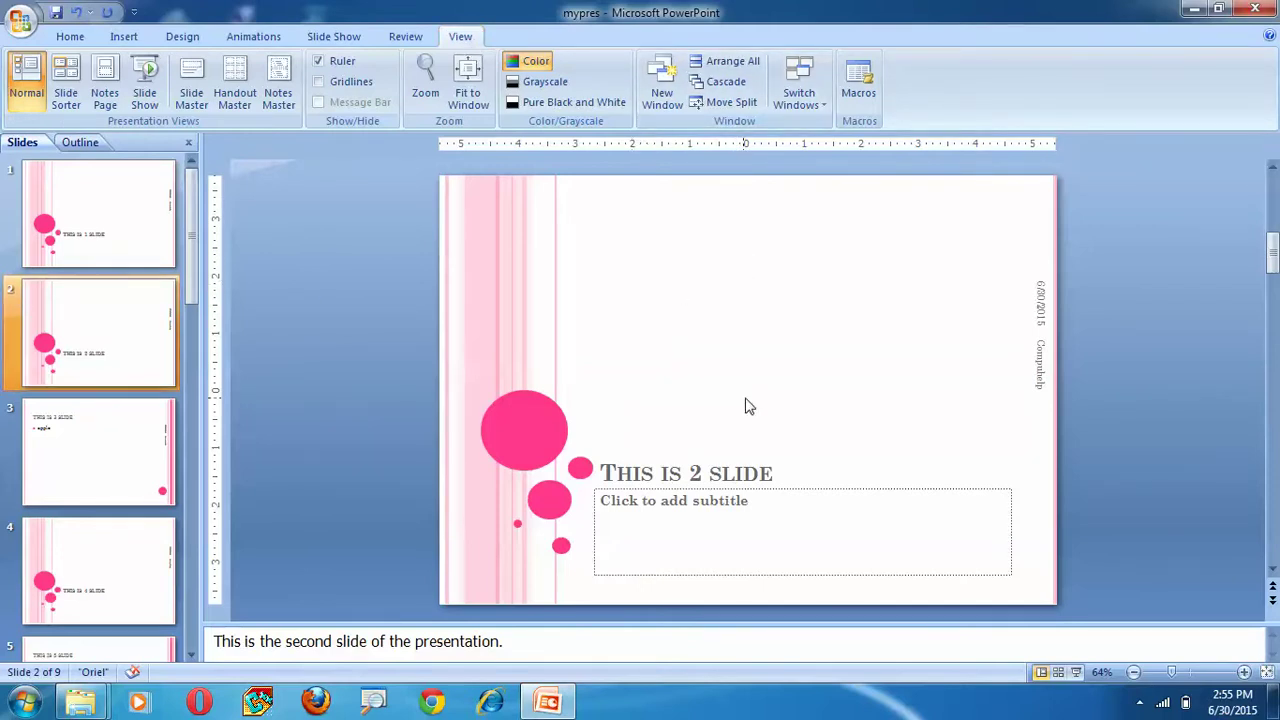
pyautogui.click(1276, 216)
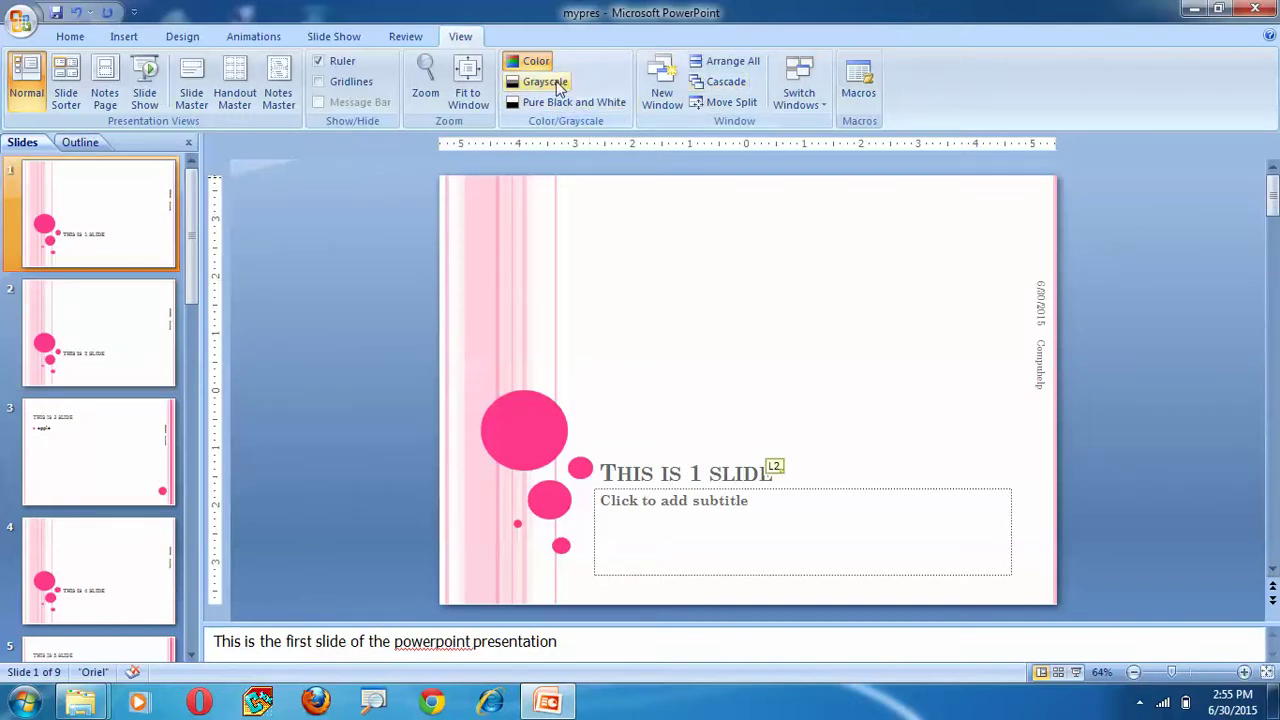
# Step: Open three extra windows of the presentation and tile all four with Arrange All
pyautogui.click(666, 100)
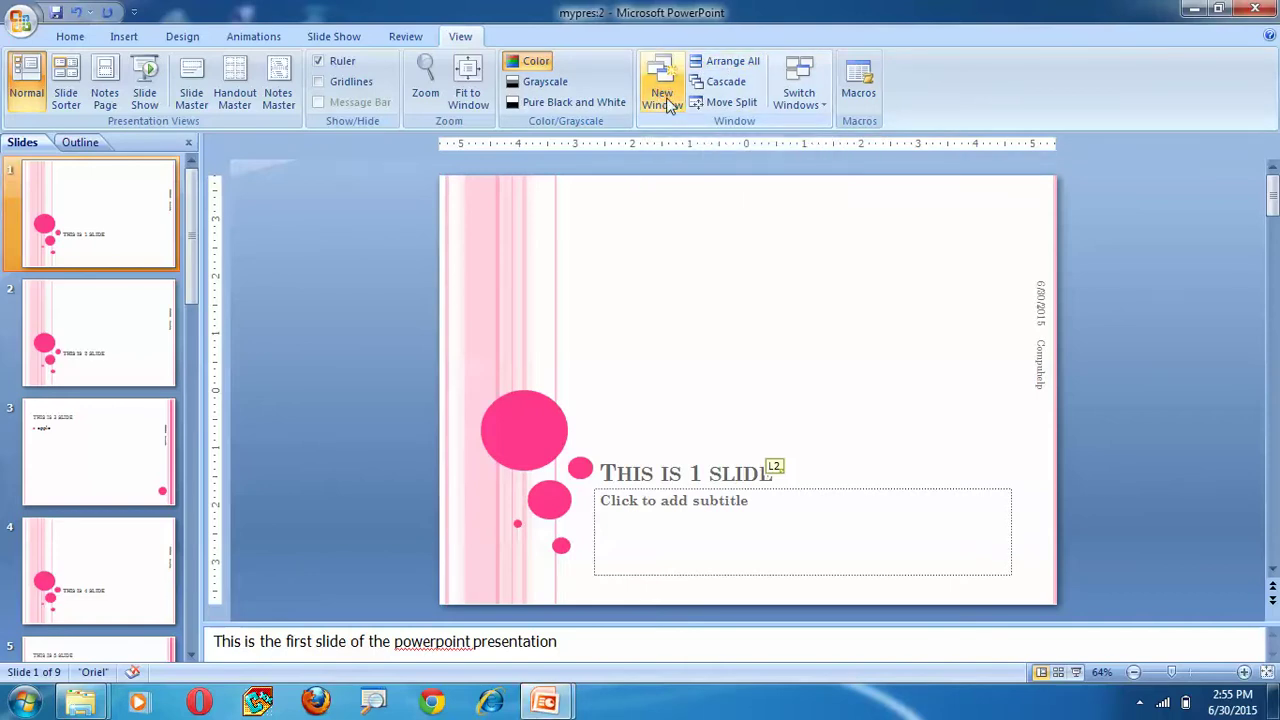
pyautogui.click(666, 97)
pyautogui.click(665, 97)
pyautogui.click(712, 63)
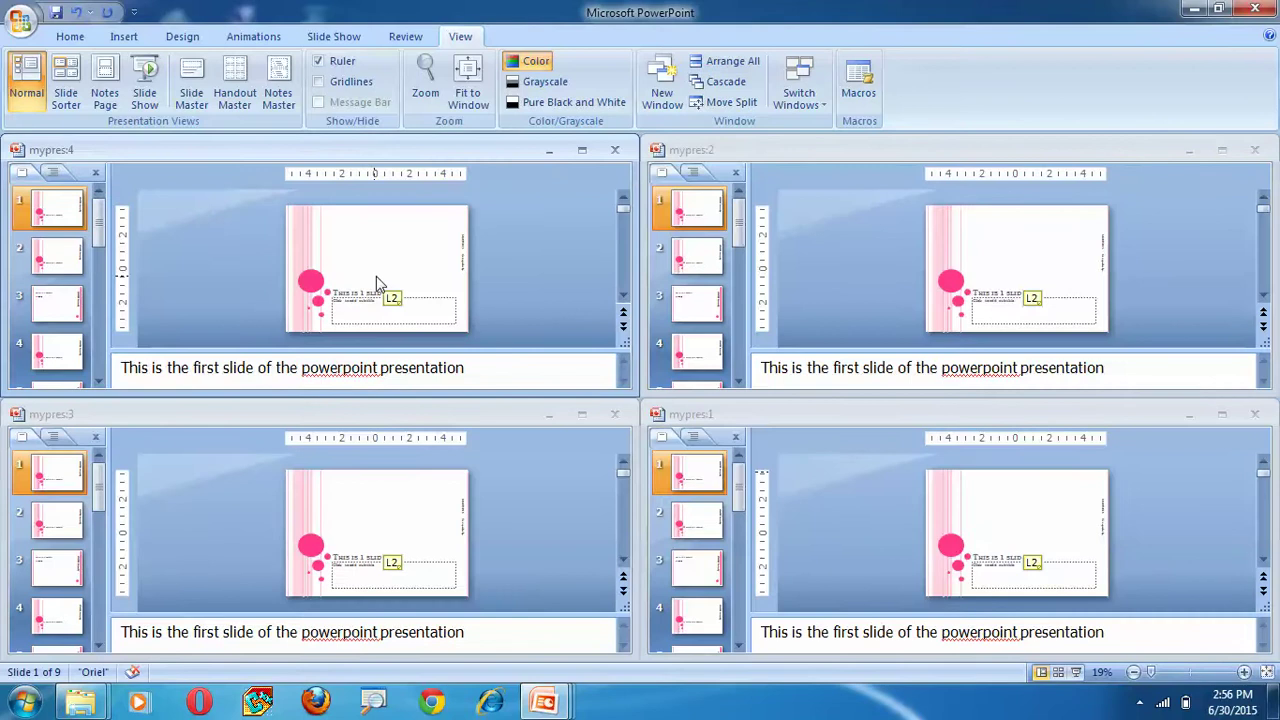
# Step: Activate each tiled window in turn and display slide 4 in mypres:1
pyautogui.click(489, 574)
pyautogui.click(1125, 527)
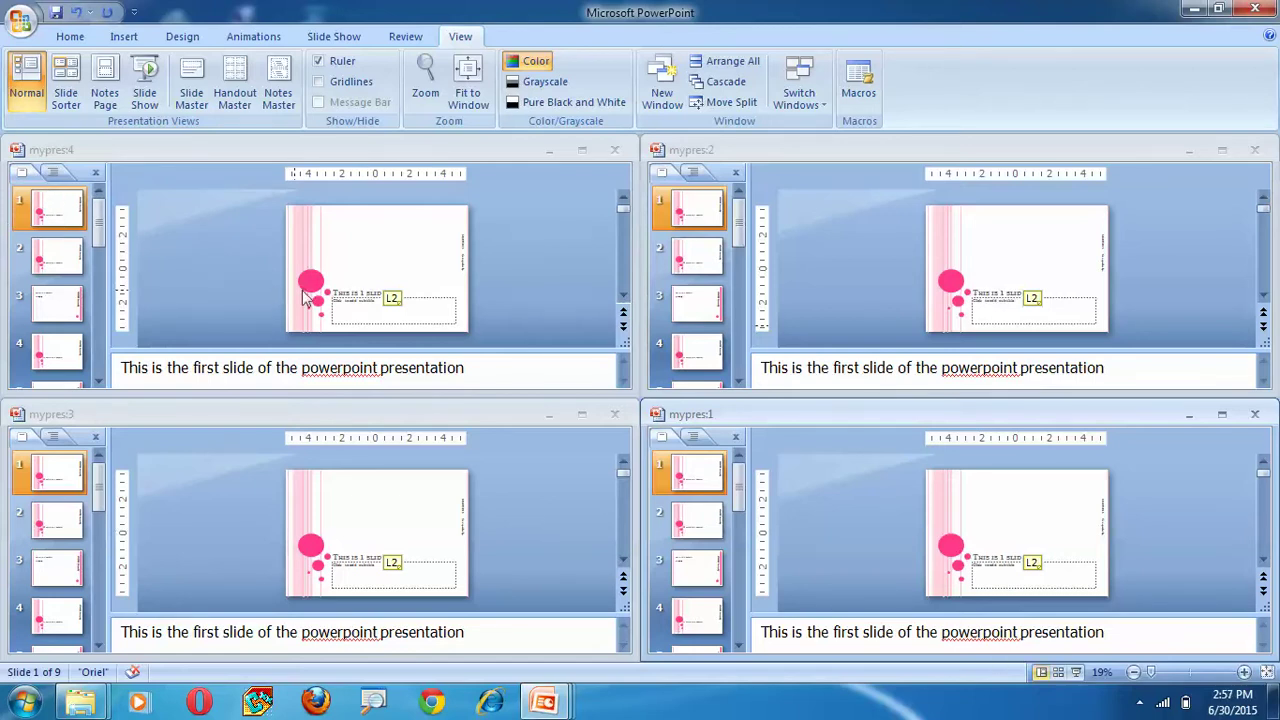
pyautogui.click(45, 226)
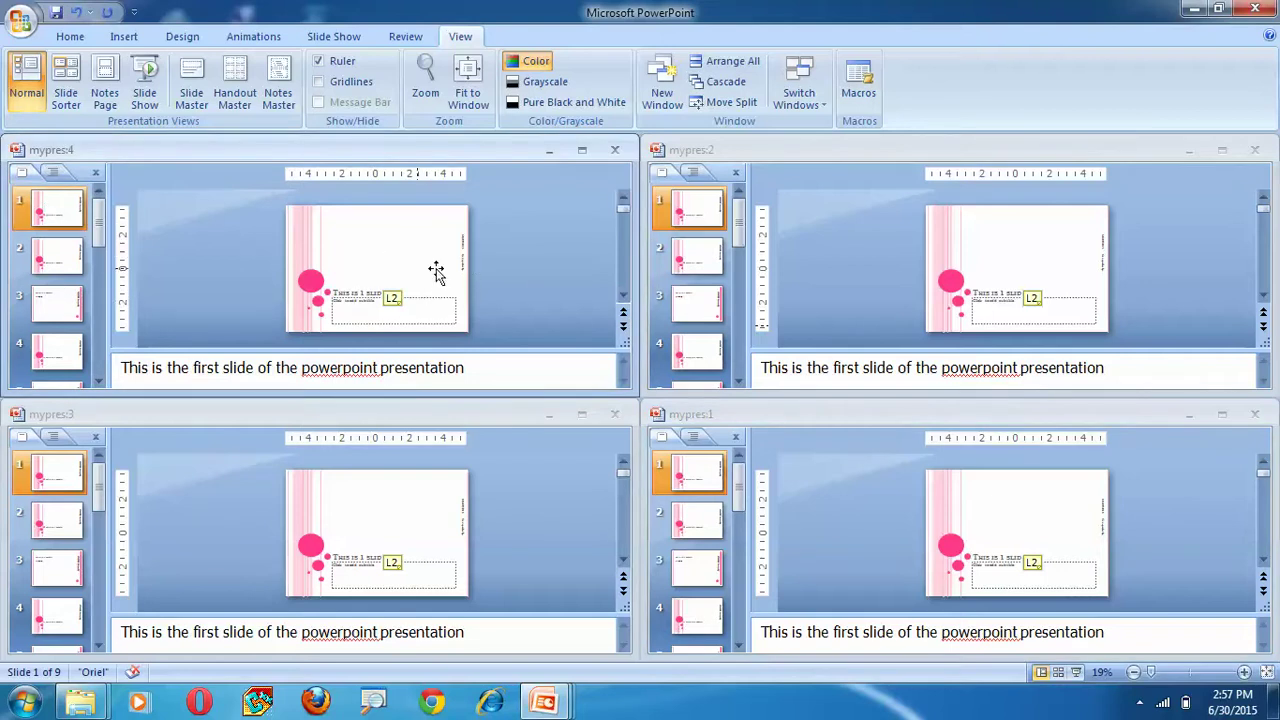
pyautogui.click(677, 258)
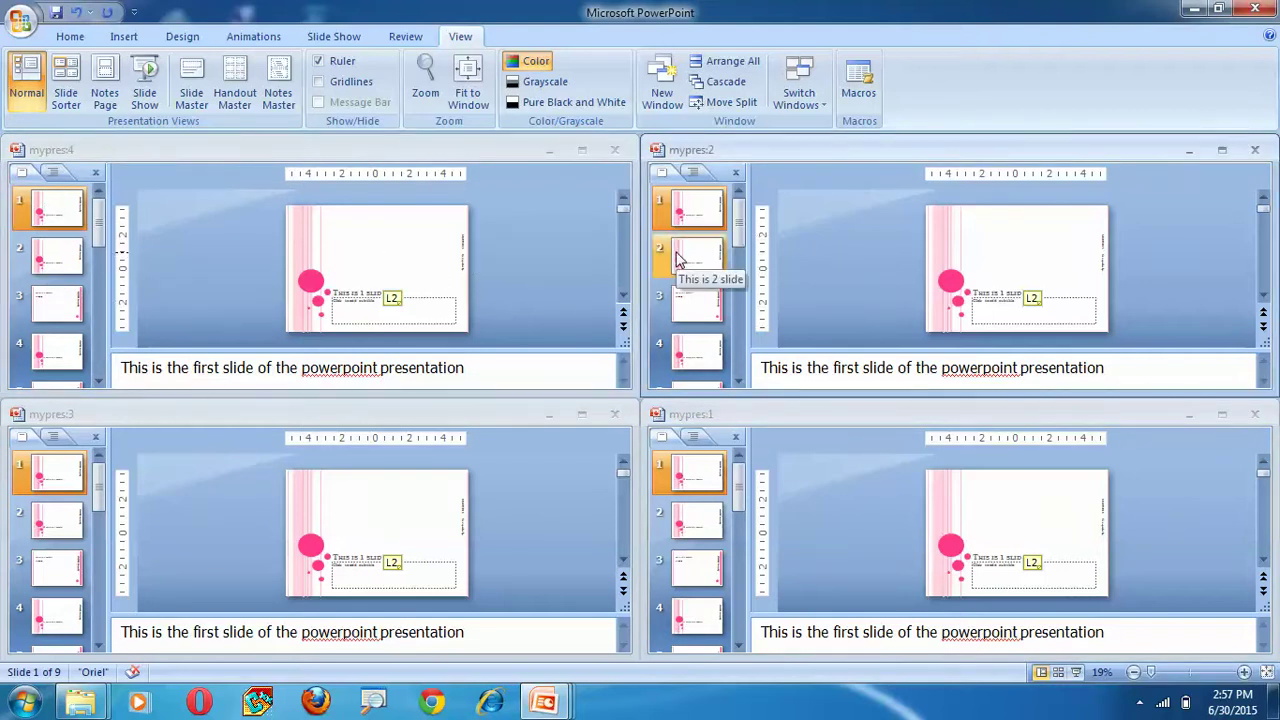
pyautogui.click(33, 588)
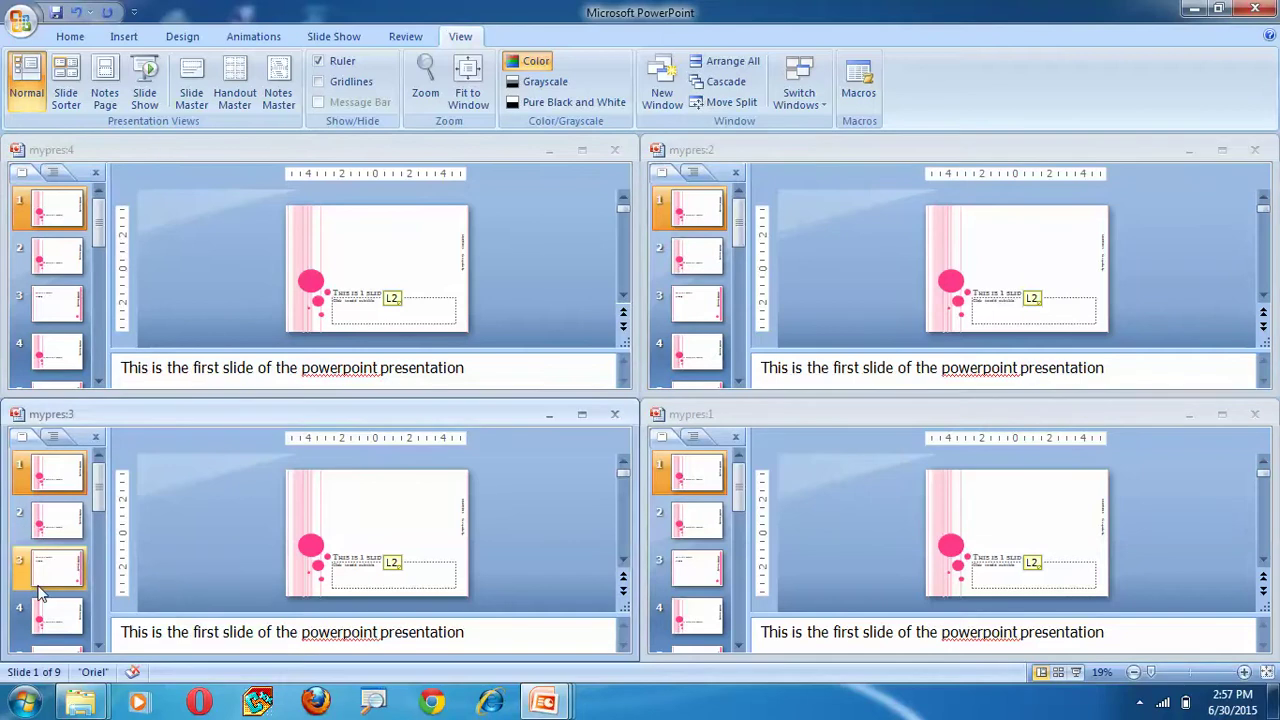
pyautogui.click(695, 614)
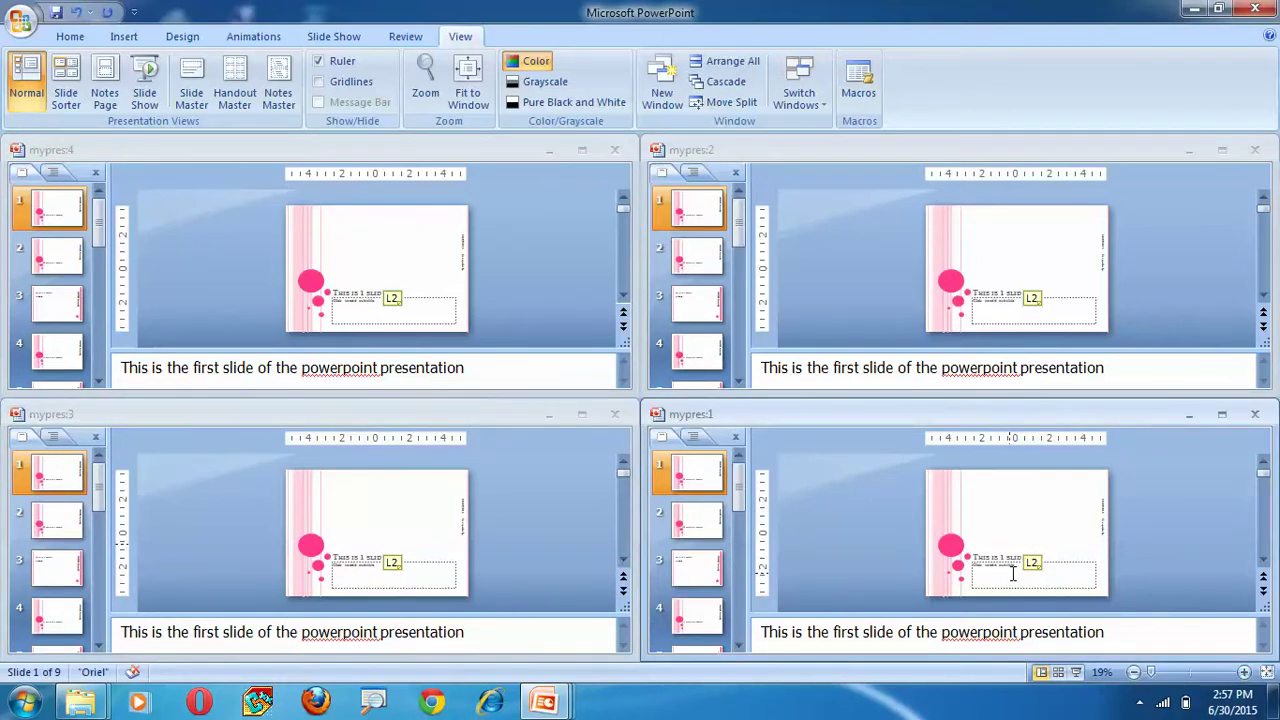
pyautogui.click(700, 616)
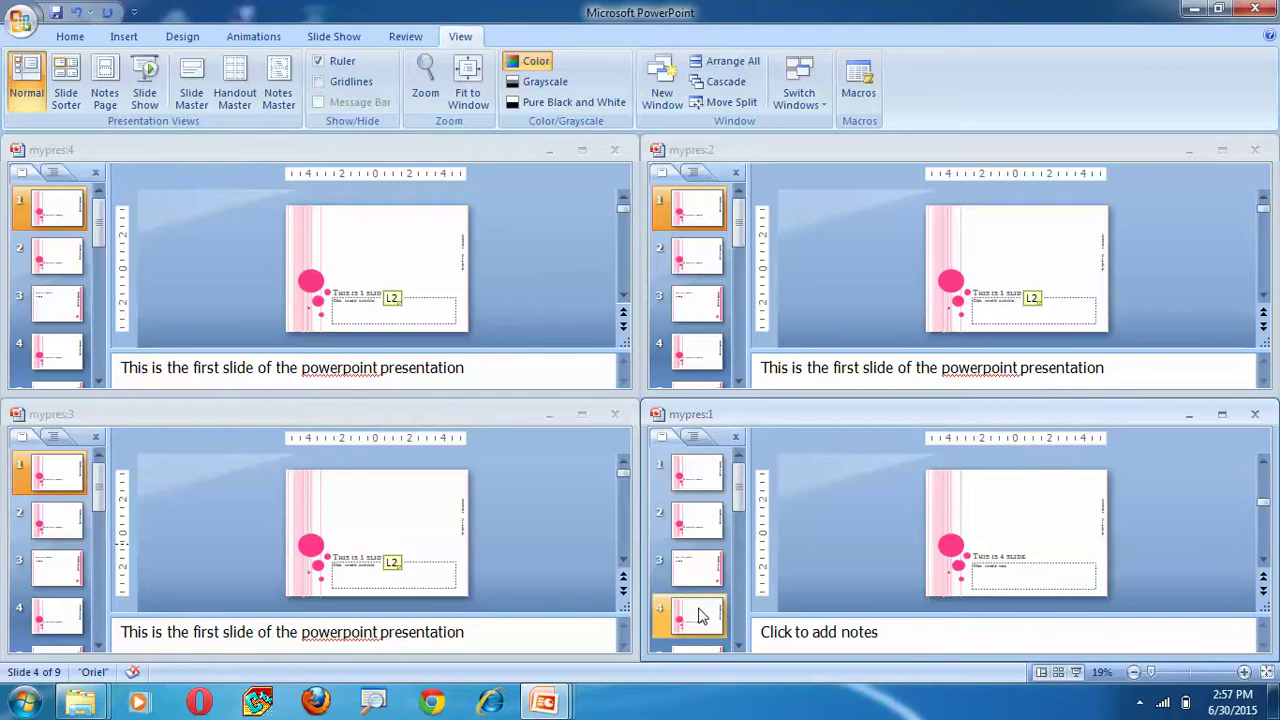
pyautogui.click(40, 572)
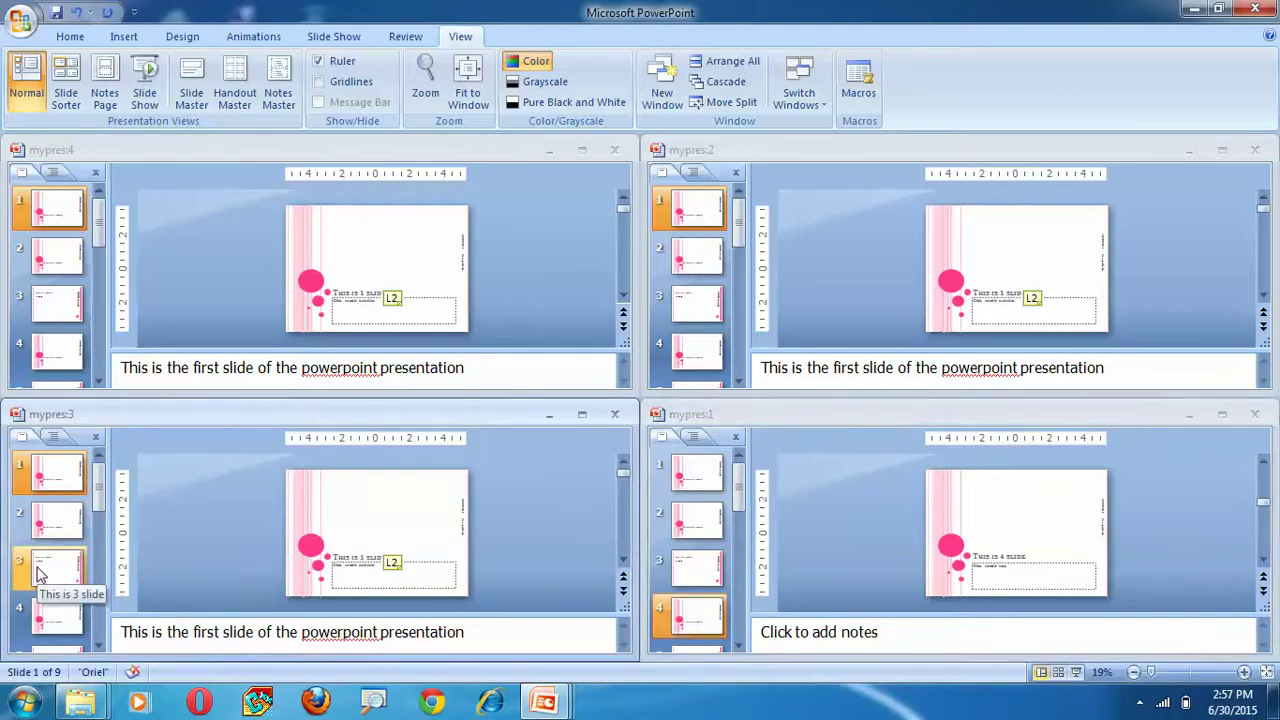
# Step: Show slide 3 in the mypres:3 window and slide 2 in the mypres:2 window
pyautogui.click(65, 574)
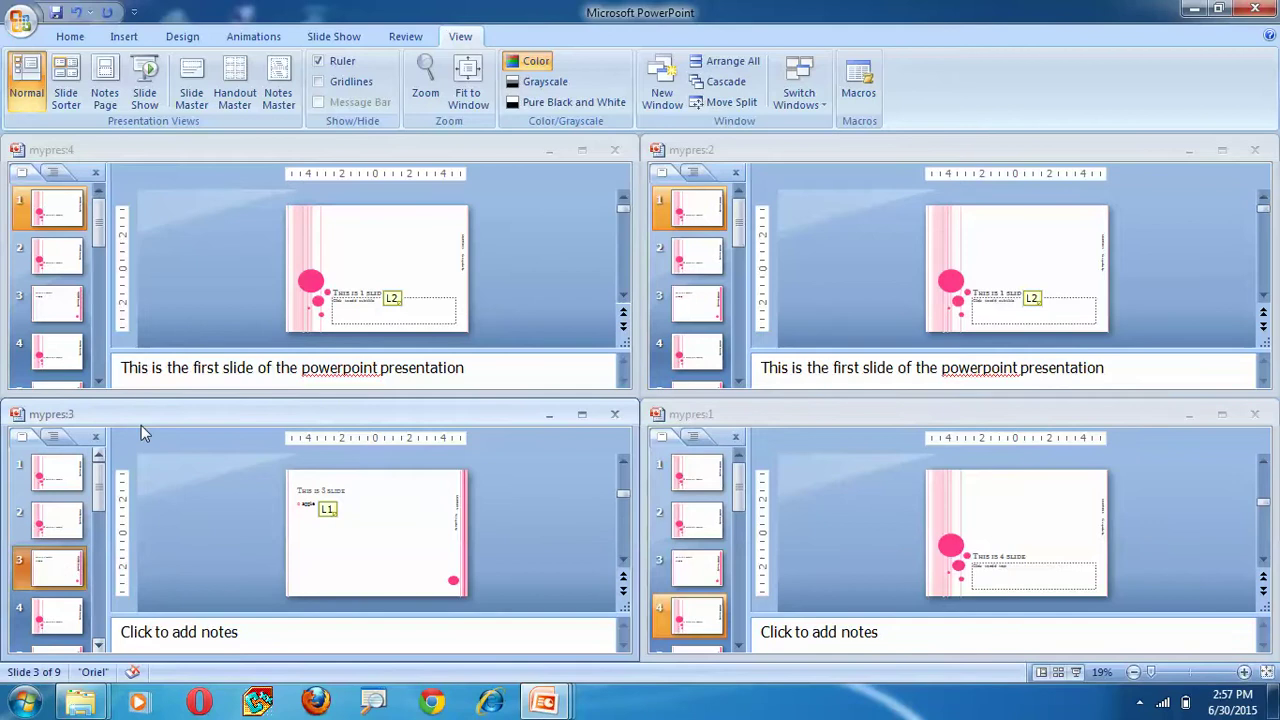
pyautogui.click(695, 261)
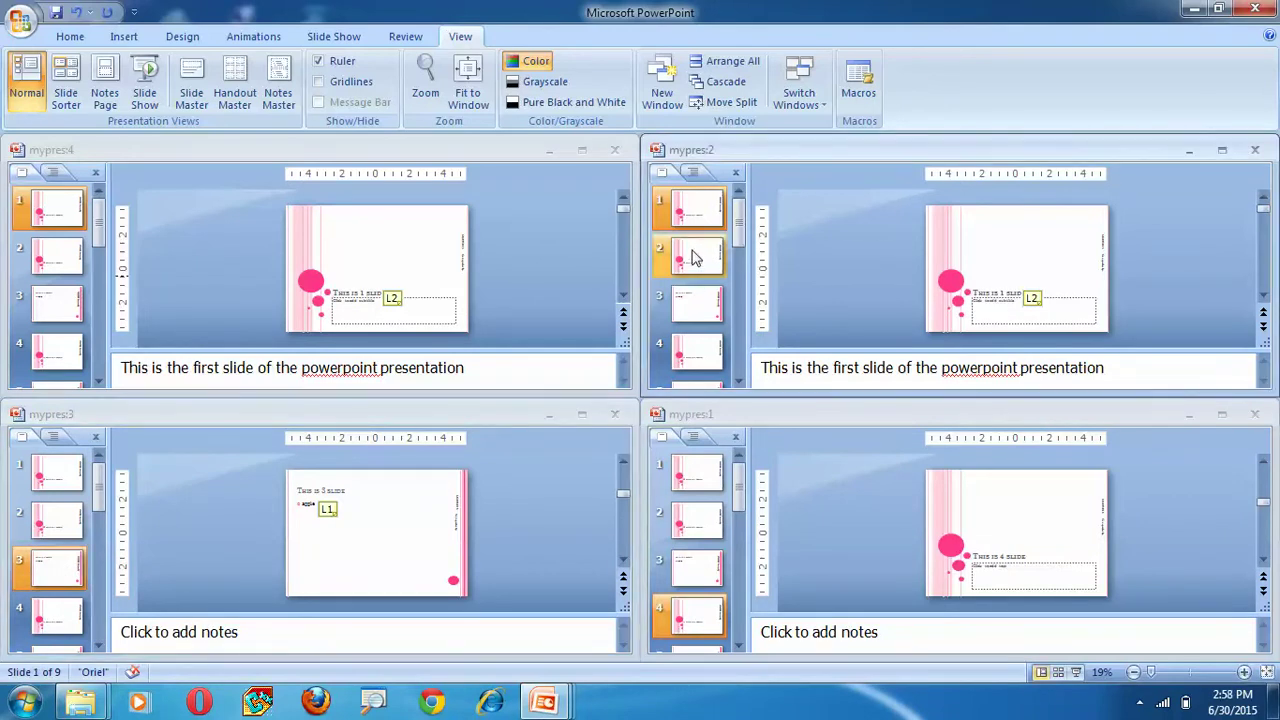
pyautogui.click(695, 259)
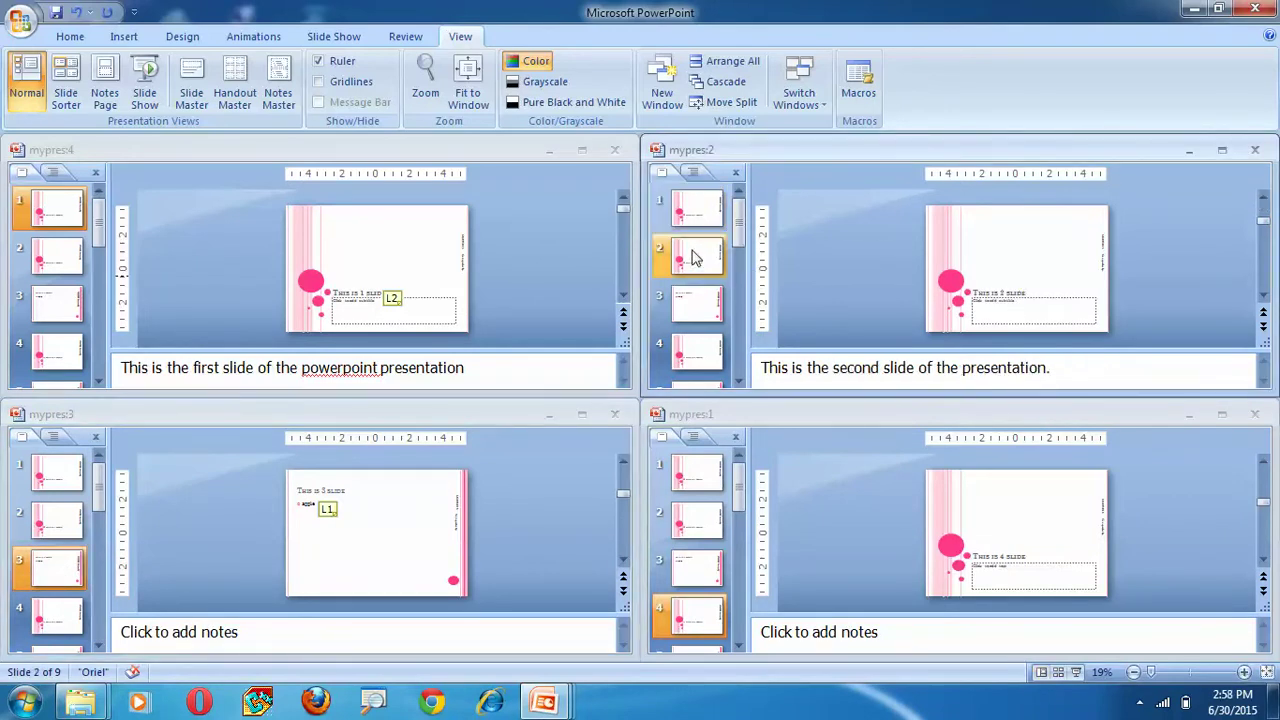
pyautogui.click(690, 208)
pyautogui.click(688, 256)
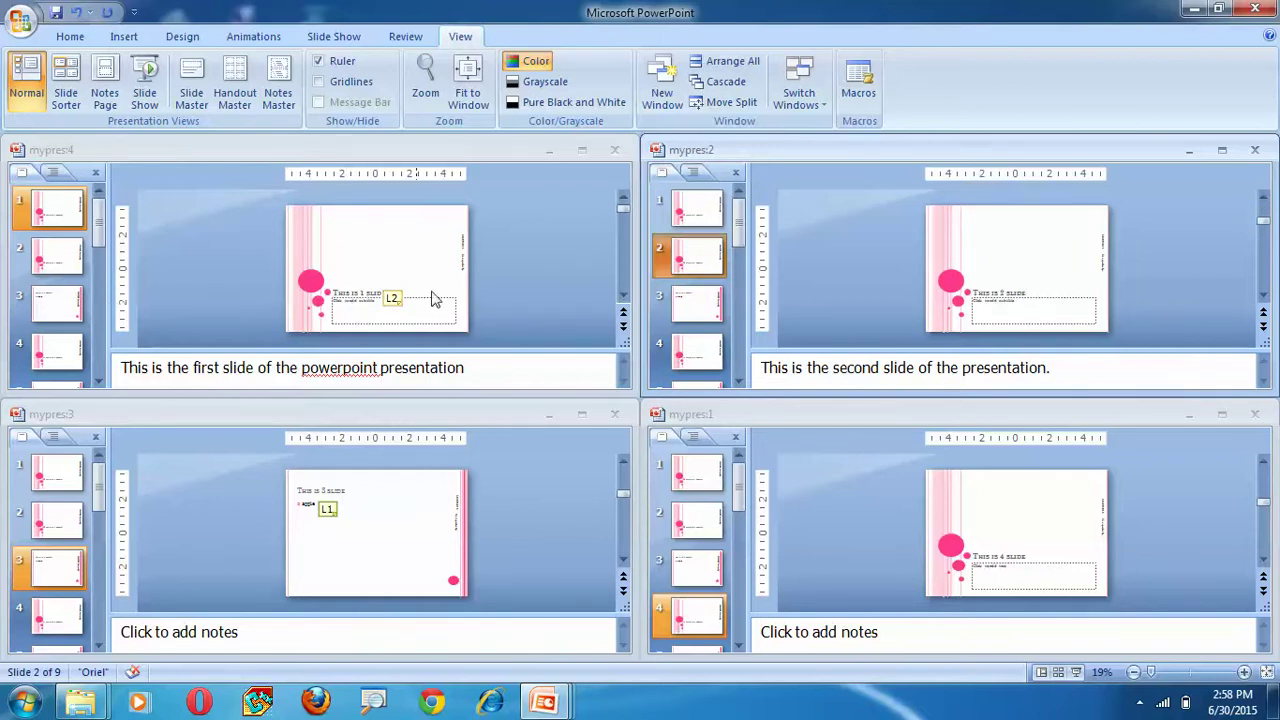
# Step: Edit the subtitle or bullet placeholders of slides 1, 2, 4 and 3 across the windows
pyautogui.click(352, 309)
pyautogui.click(368, 309)
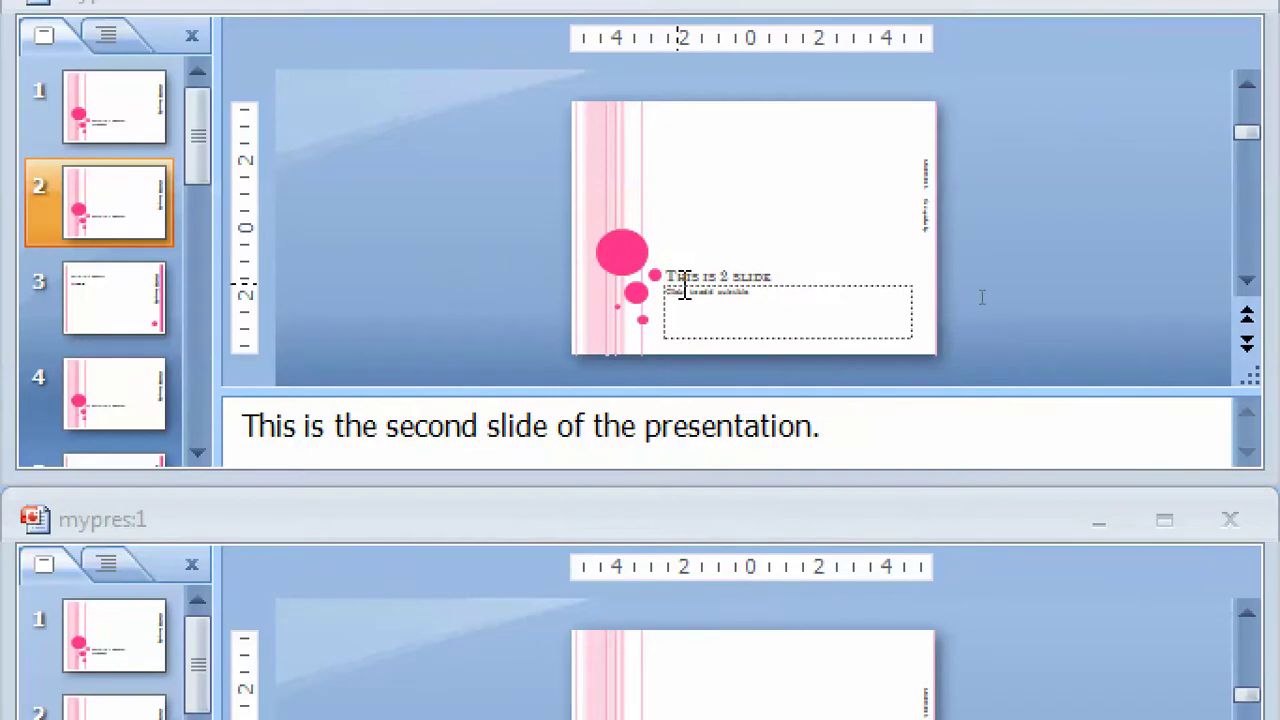
pyautogui.click(690, 309)
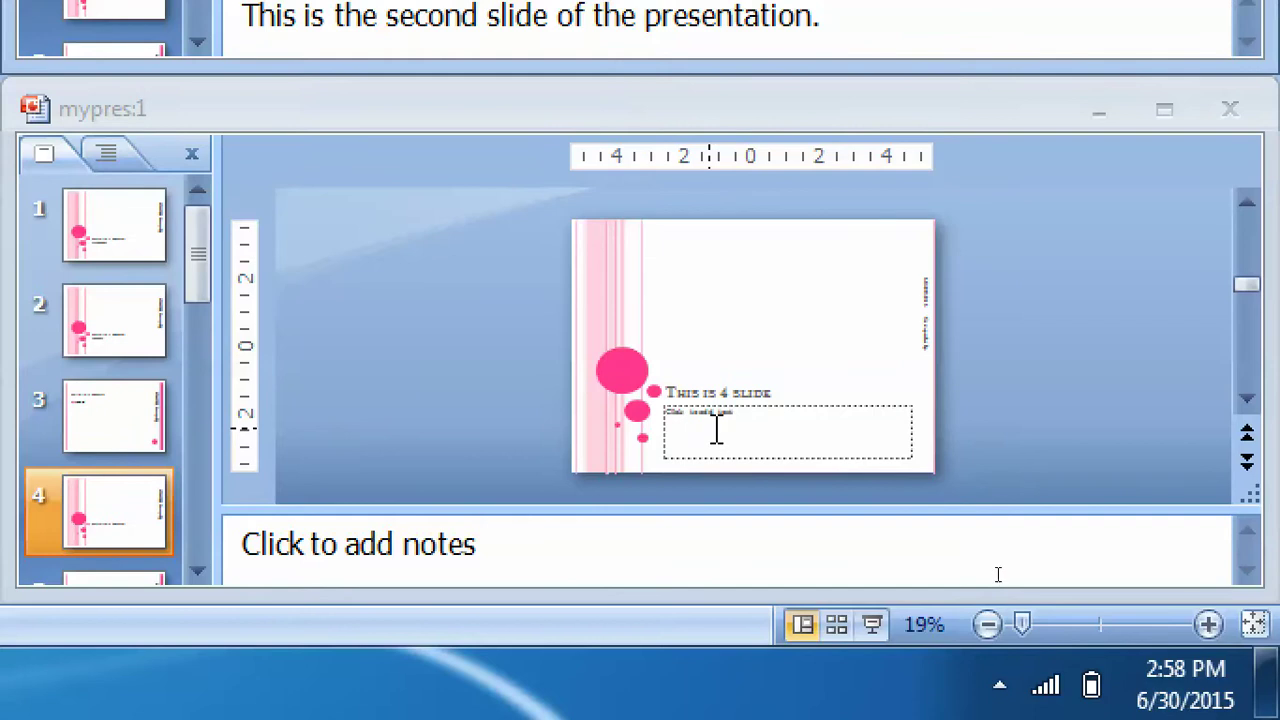
pyautogui.click(716, 663)
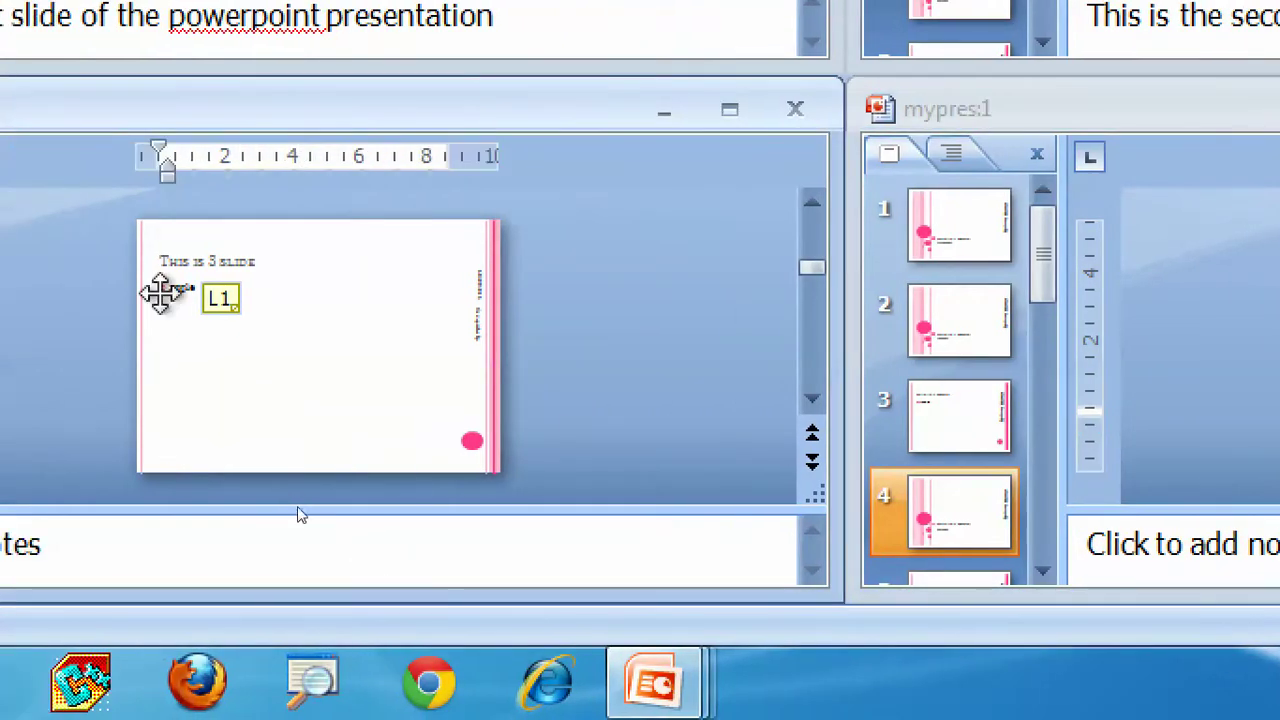
pyautogui.click(112, 362)
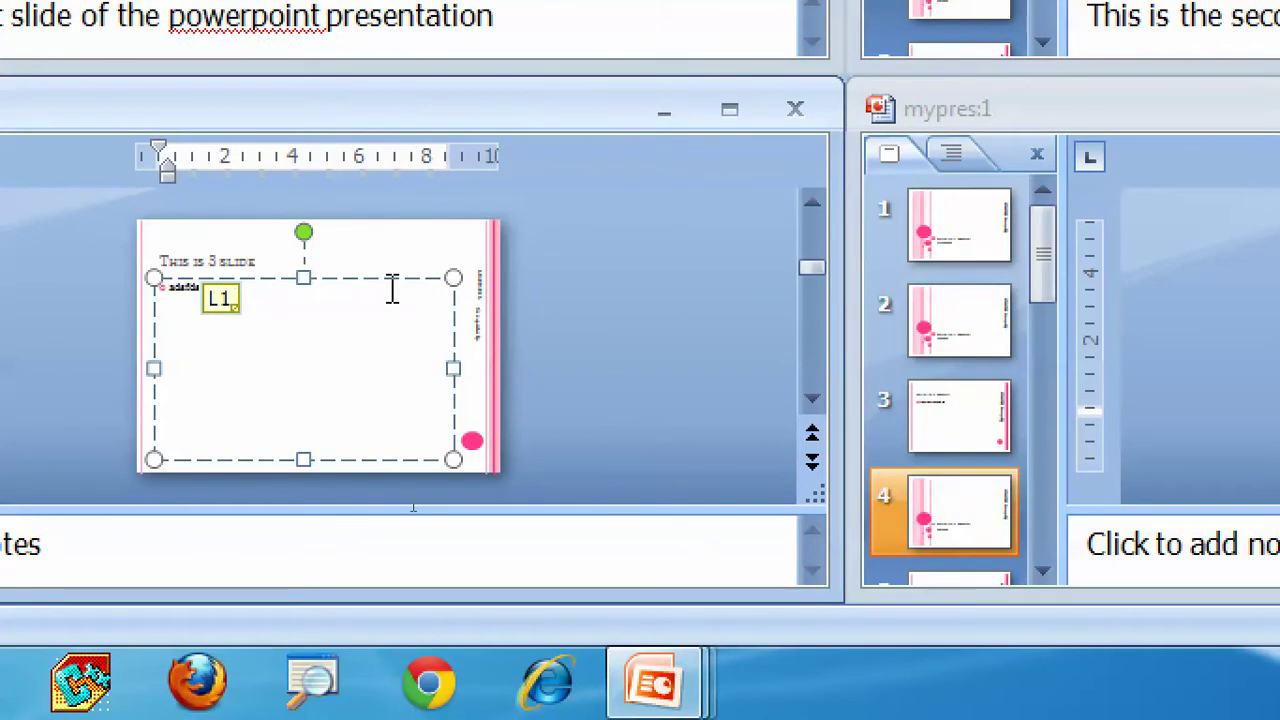
pyautogui.click(433, 213)
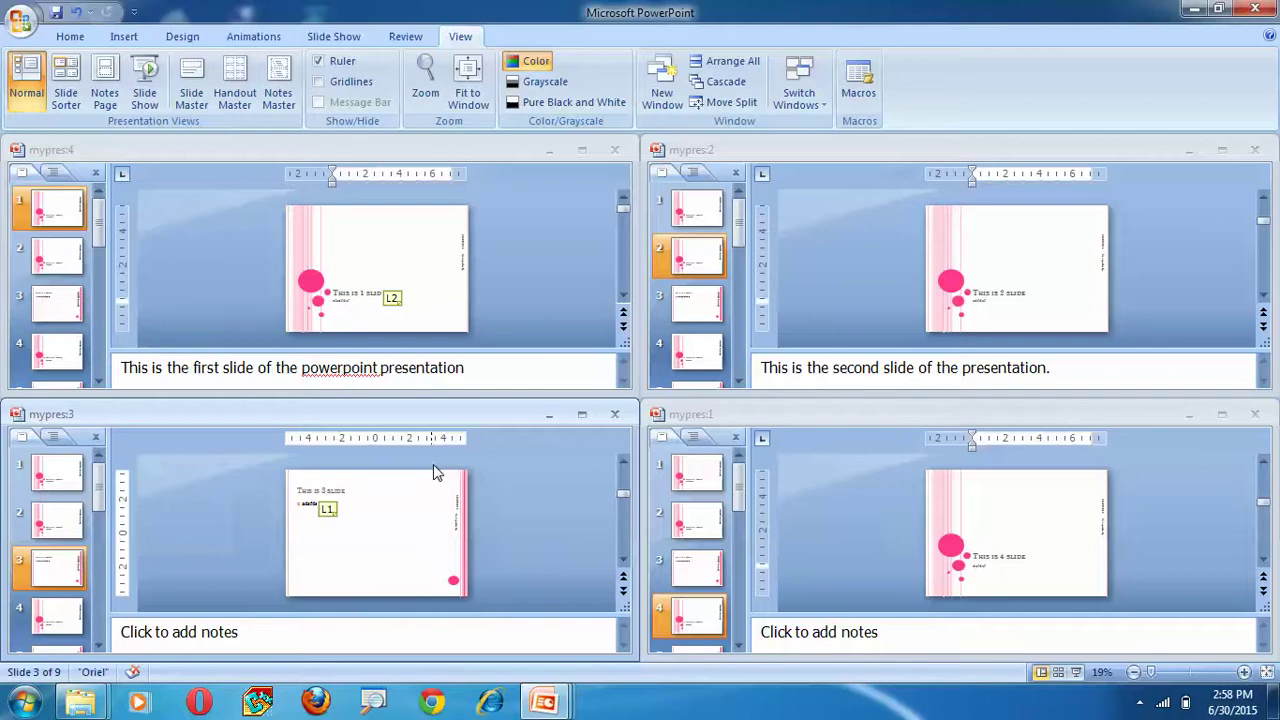
pyautogui.click(706, 84)
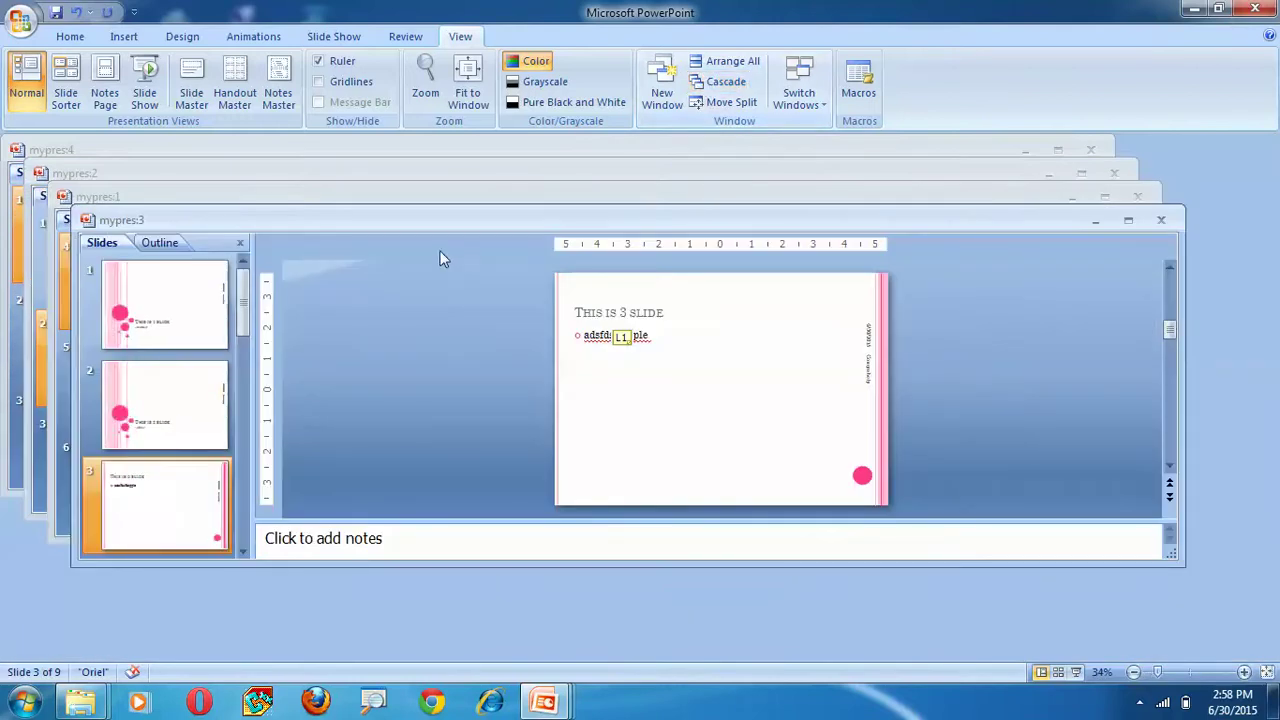
pyautogui.click(433, 196)
pyautogui.click(433, 173)
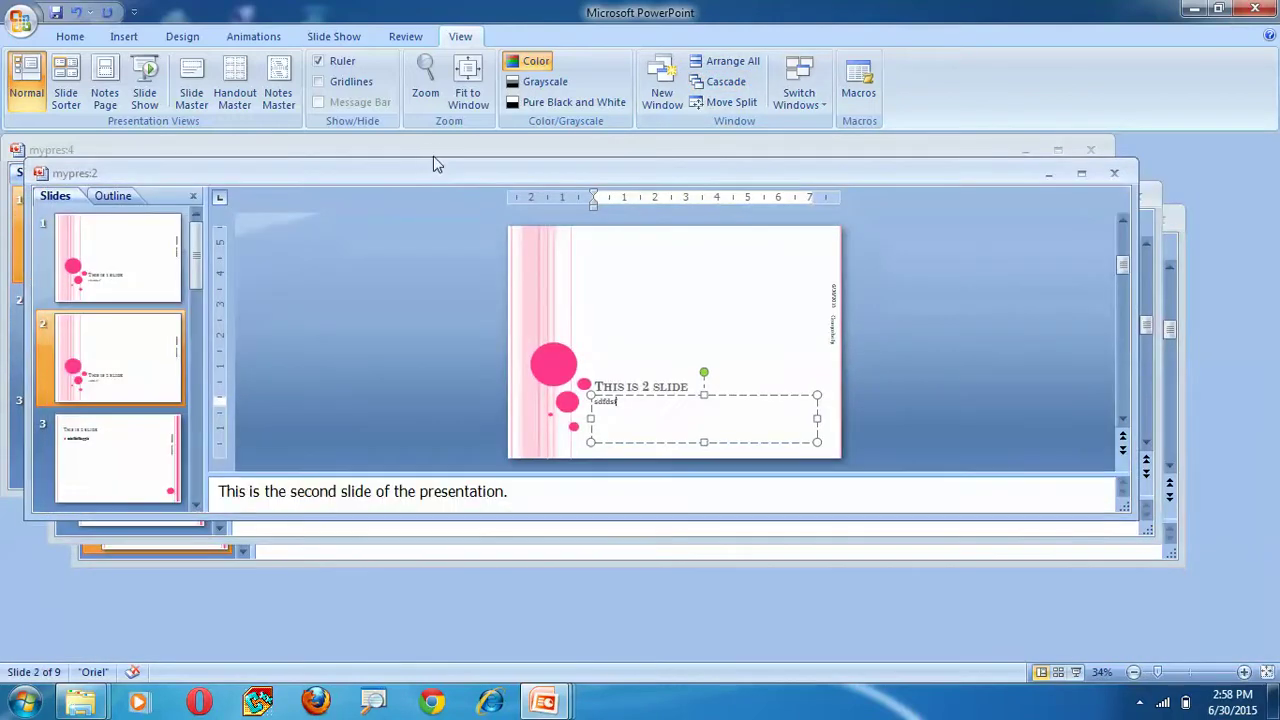
pyautogui.click(433, 152)
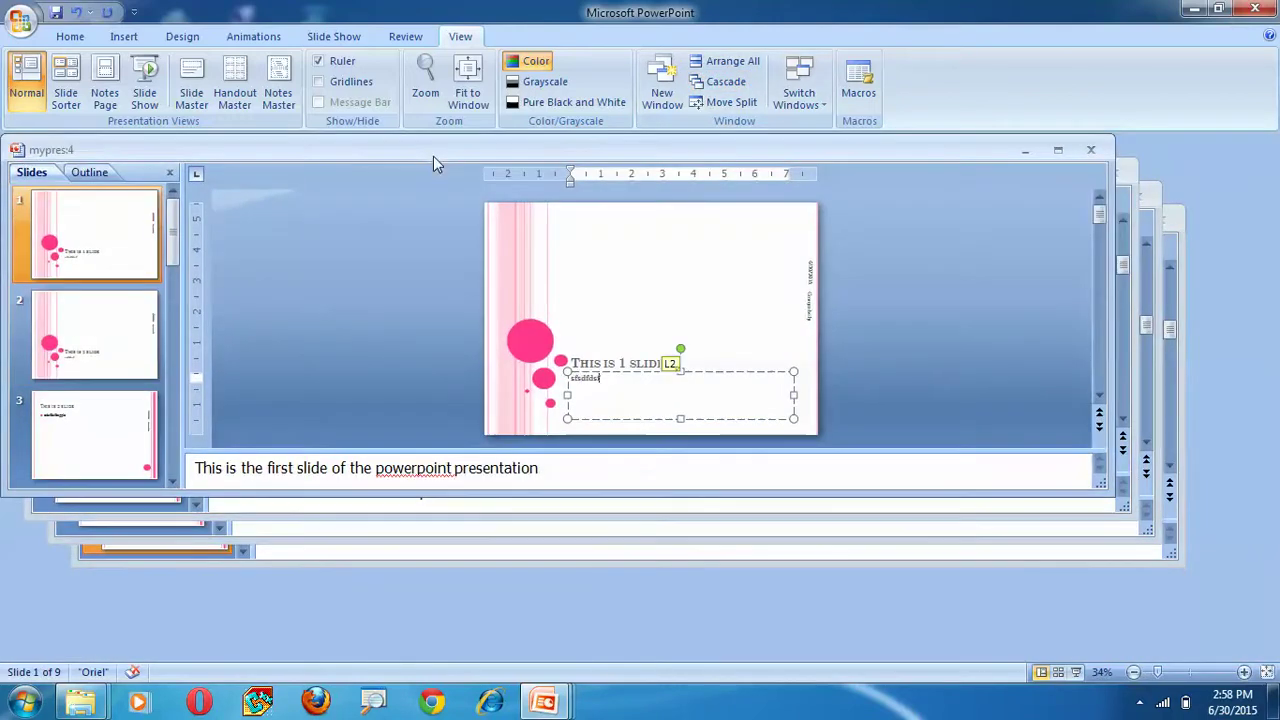
pyautogui.click(458, 562)
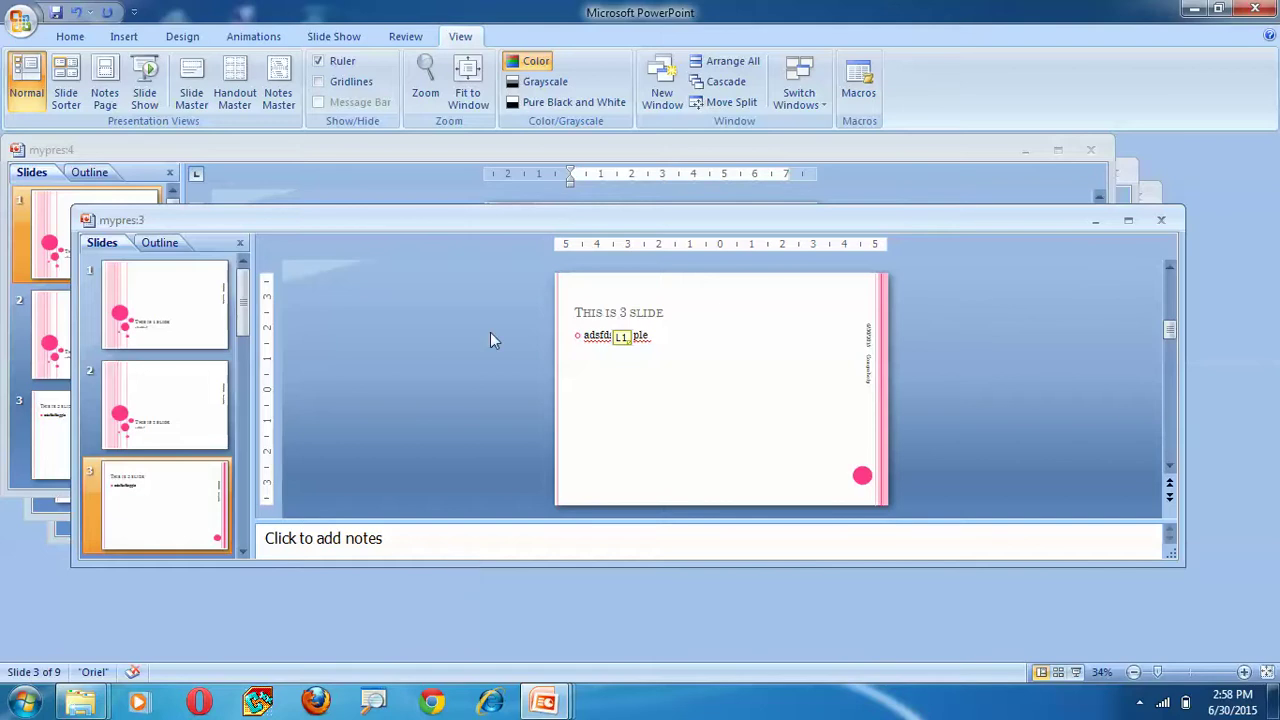
pyautogui.click(505, 165)
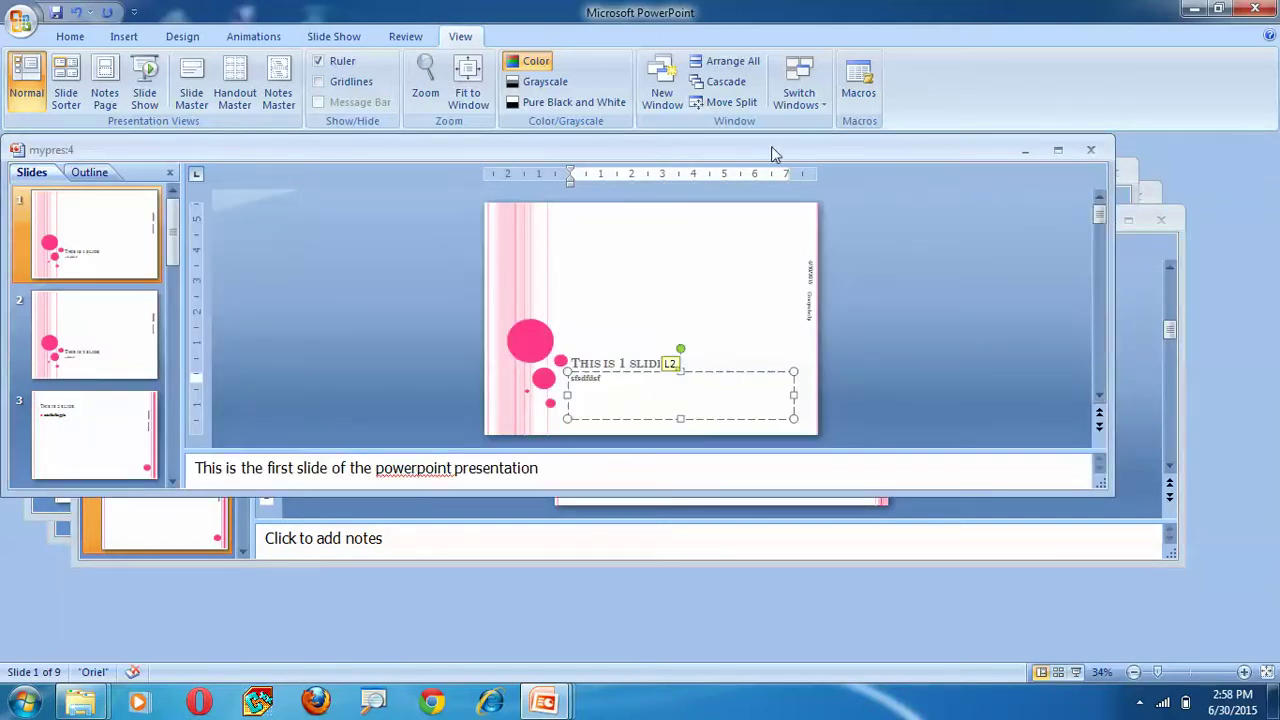
pyautogui.click(731, 62)
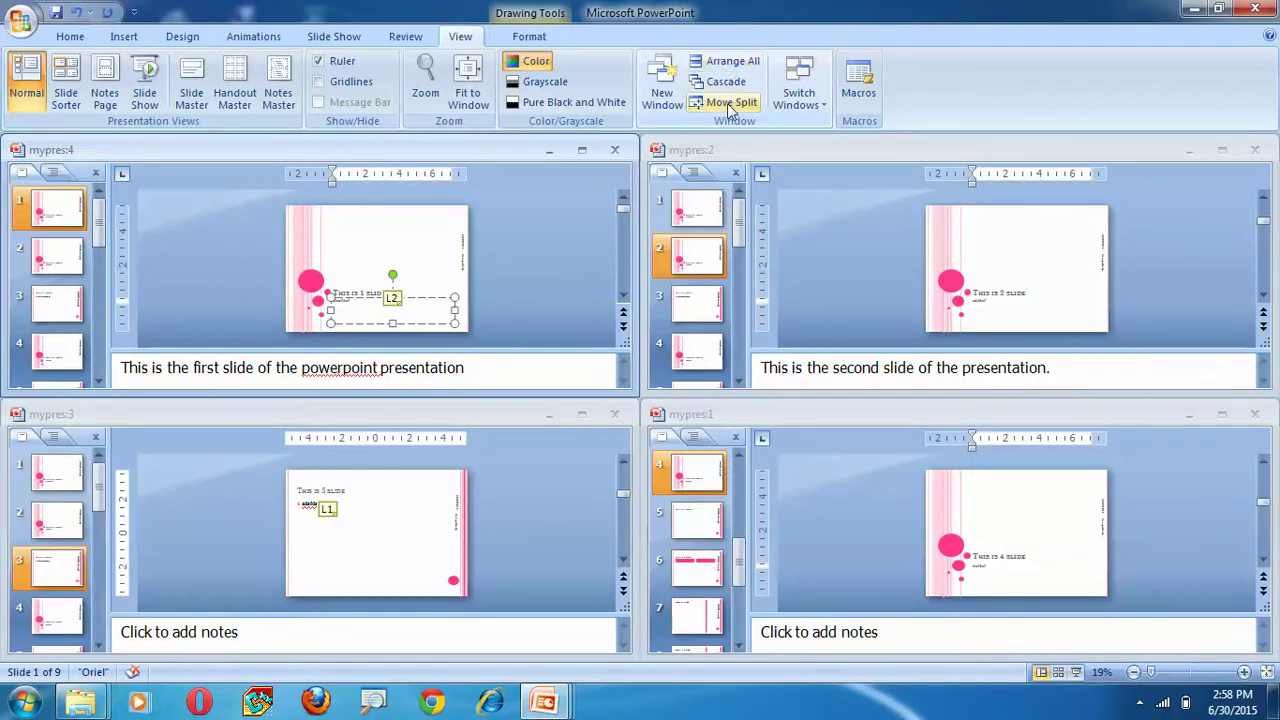
# Step: Close mypres:2, mypres:1 and another duplicate window, then maximize the remaining mypres window
pyautogui.click(1257, 151)
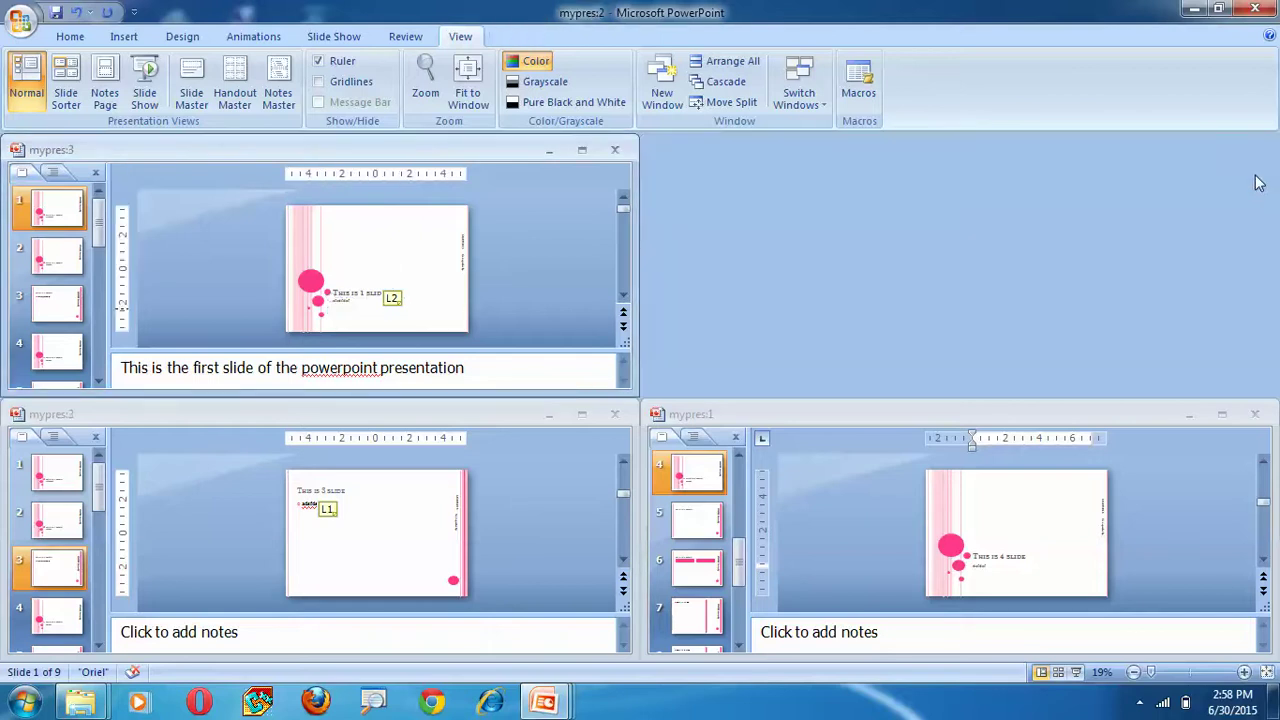
pyautogui.click(1254, 414)
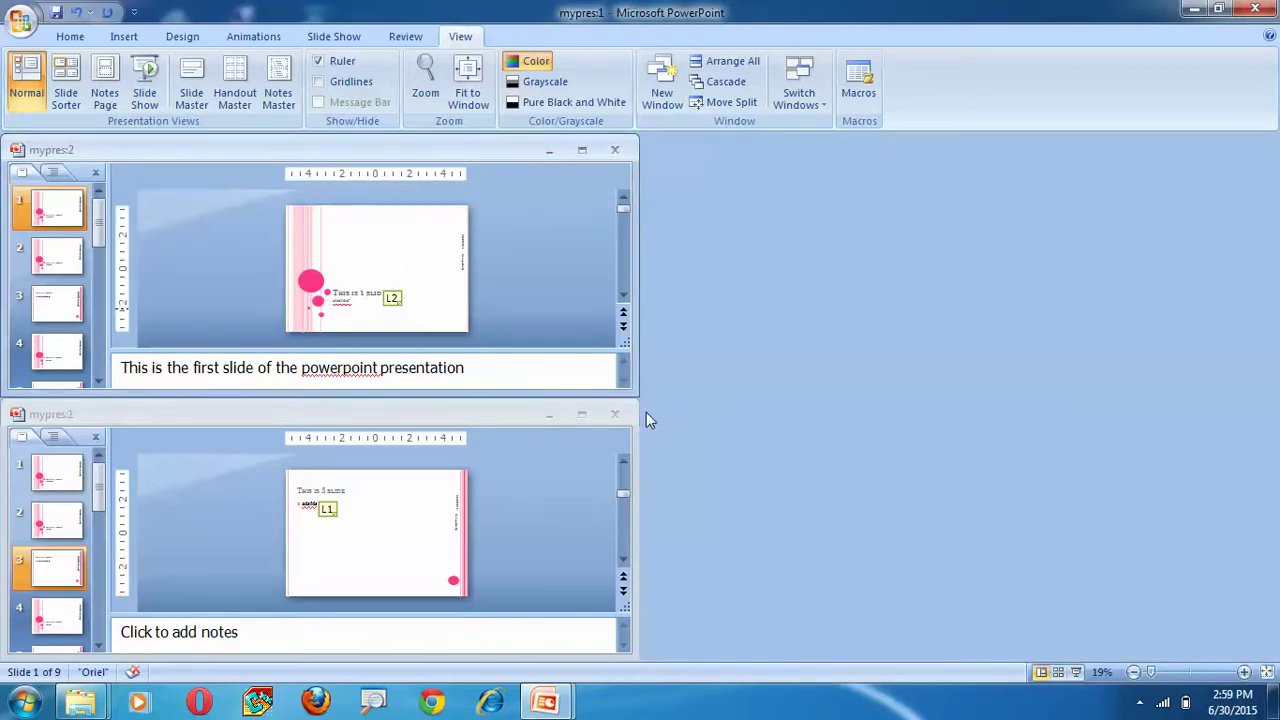
pyautogui.click(615, 414)
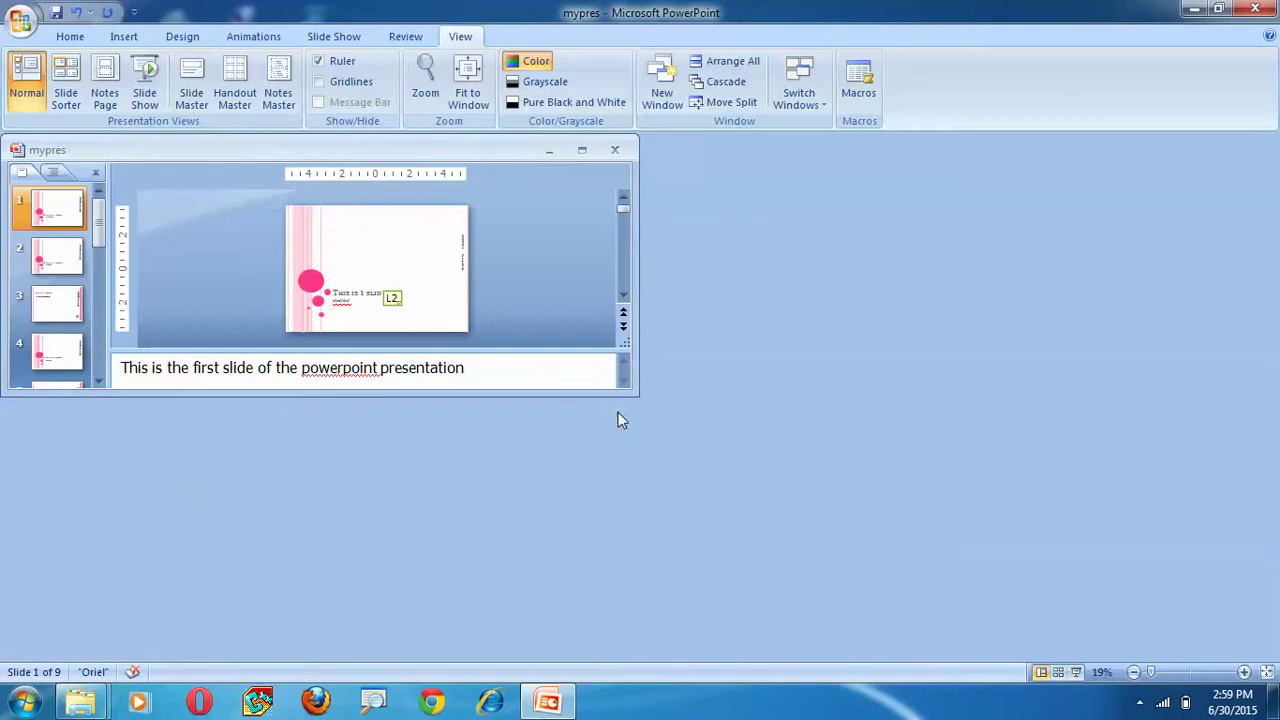
pyautogui.click(583, 150)
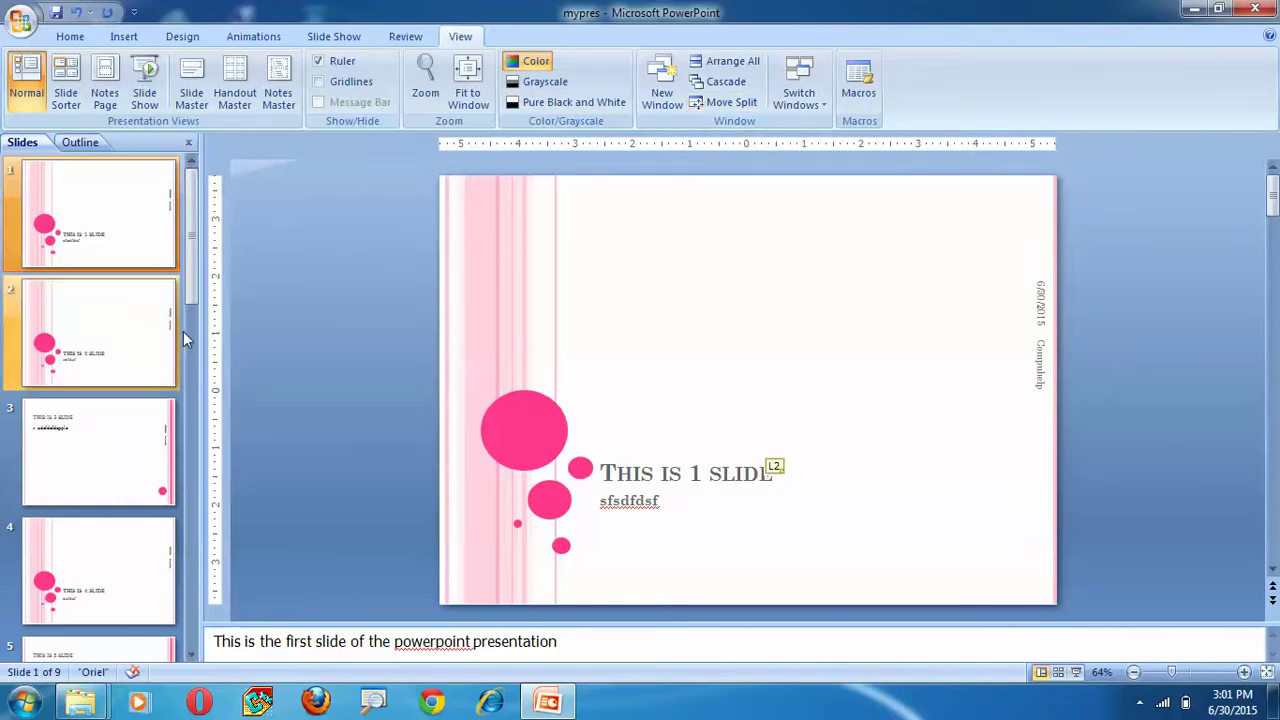
# Step: Drag the slide/notes divider to enlarge the notes area, then enlarge the slide area again
pyautogui.moveTo(200, 334); pyautogui.dragTo(177, 380)
pyautogui.moveTo(381, 621); pyautogui.dragTo(366, 467)
pyautogui.moveTo(350, 528); pyautogui.dragTo(340, 592)
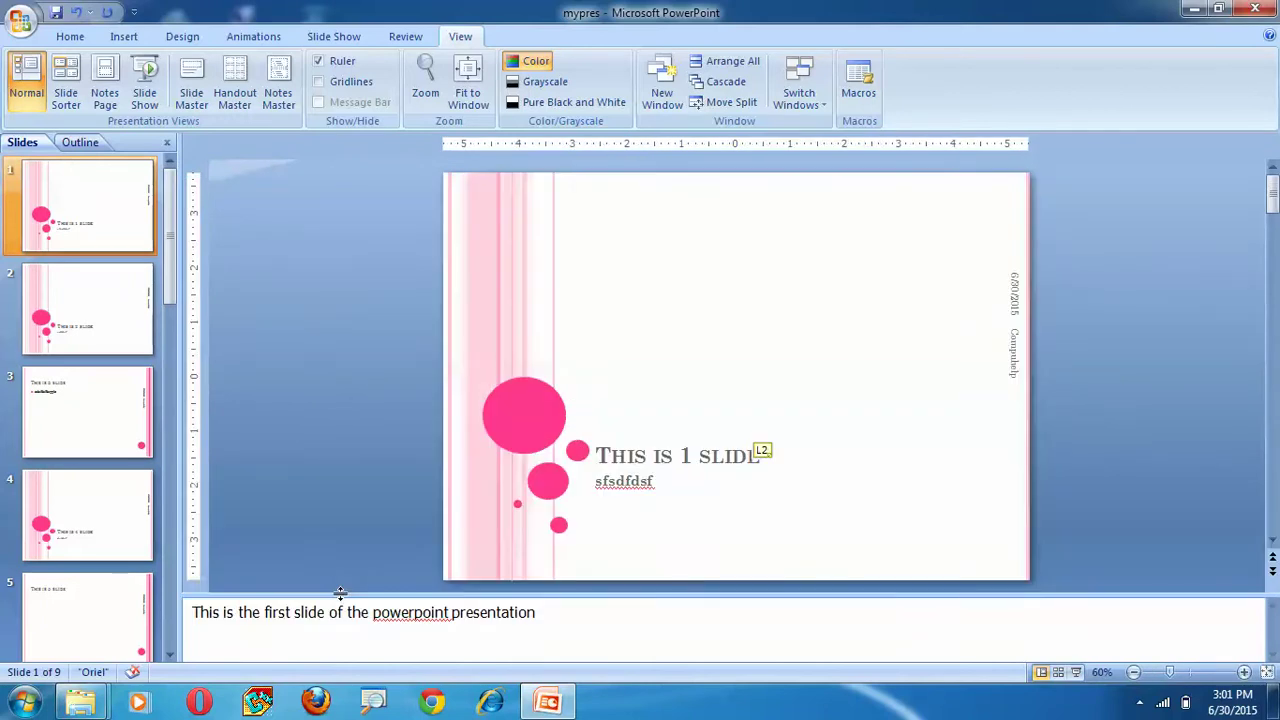
pyautogui.moveTo(340, 593); pyautogui.dragTo(342, 603)
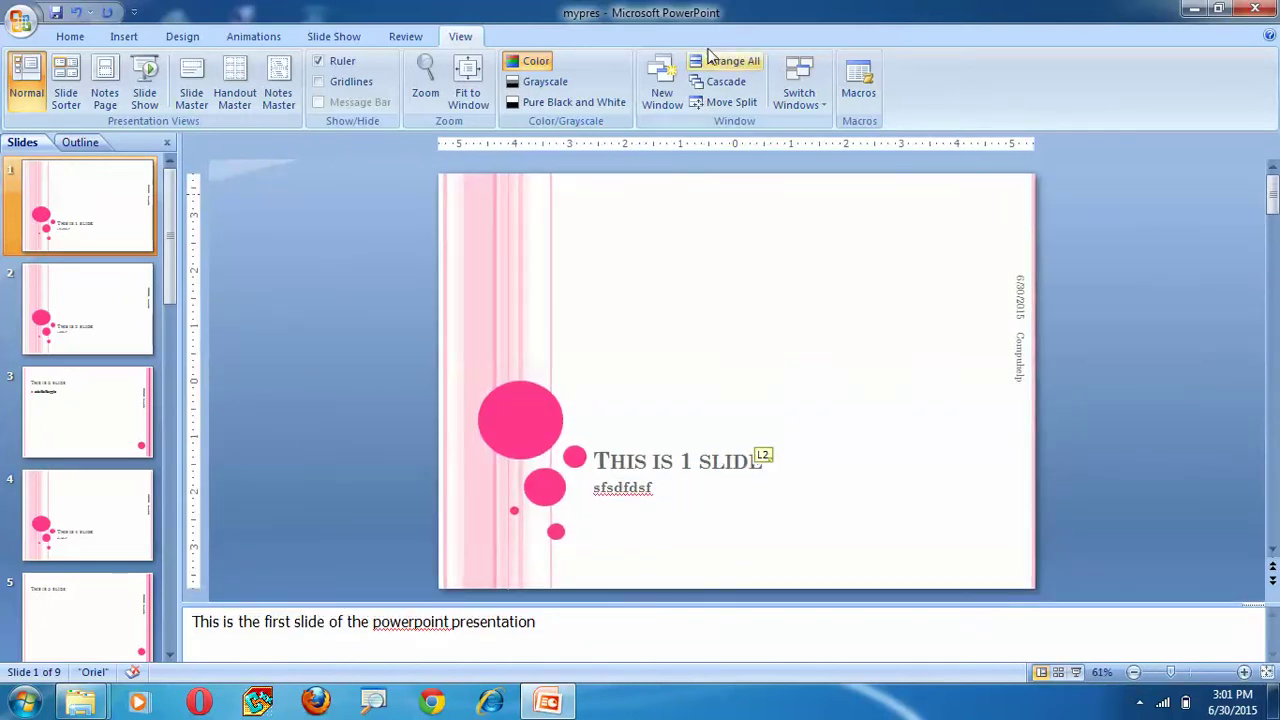
# Step: Use Move Split to grow the notes area slightly, then scroll to slide 2
pyautogui.click(705, 102)
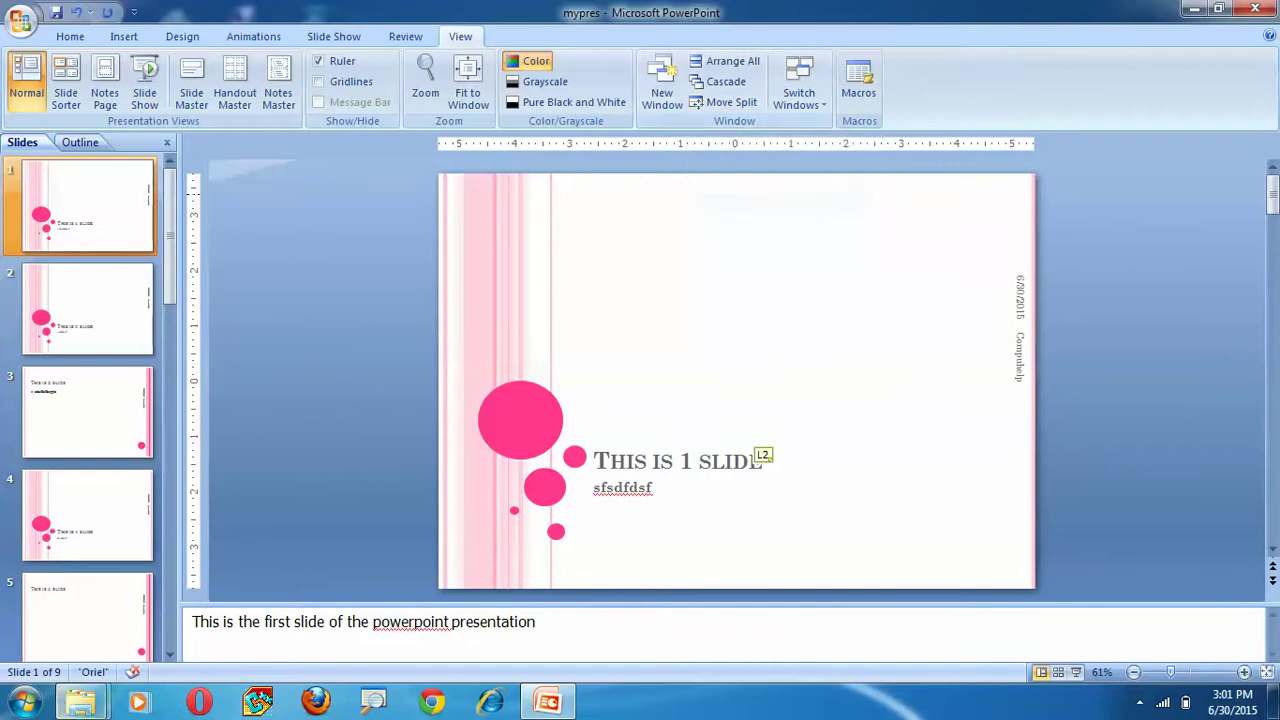
pyautogui.click(180, 590)
pyautogui.moveTo(180, 590); pyautogui.dragTo(180, 621)
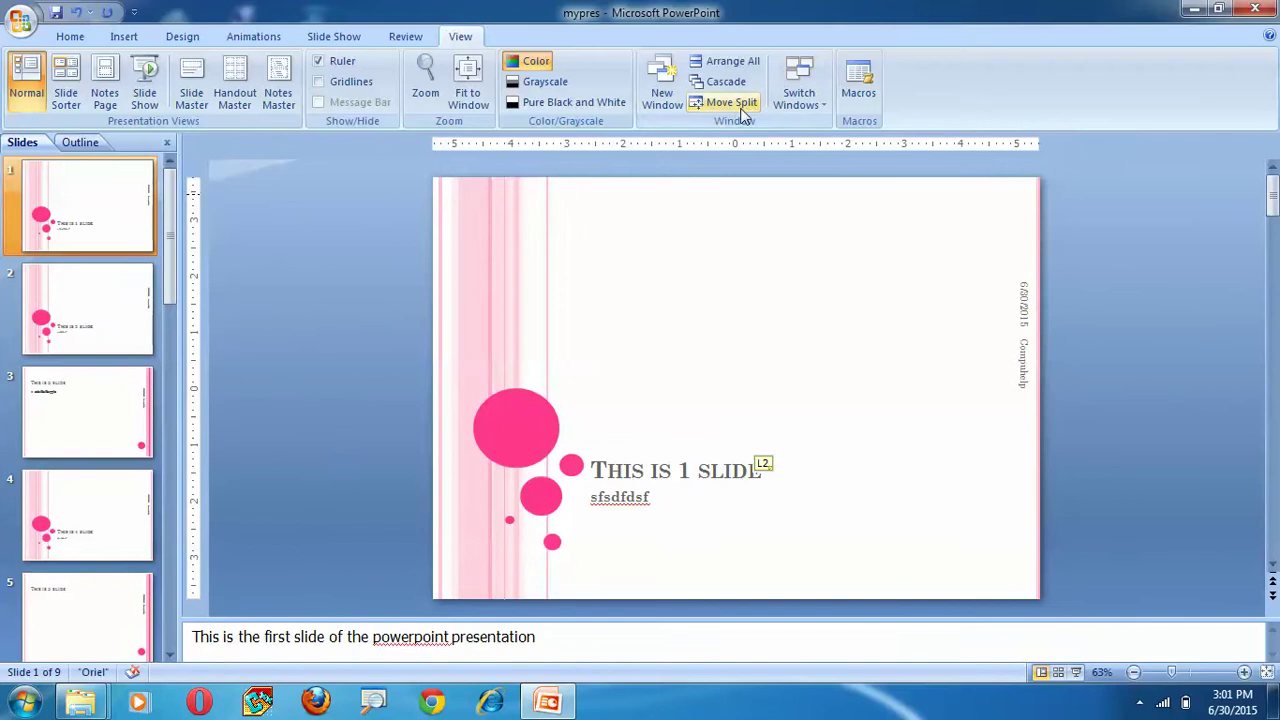
pyautogui.scroll(-1, 818, 459)
pyautogui.scroll(1, 818, 459)
pyautogui.scroll(-1, 818, 459)
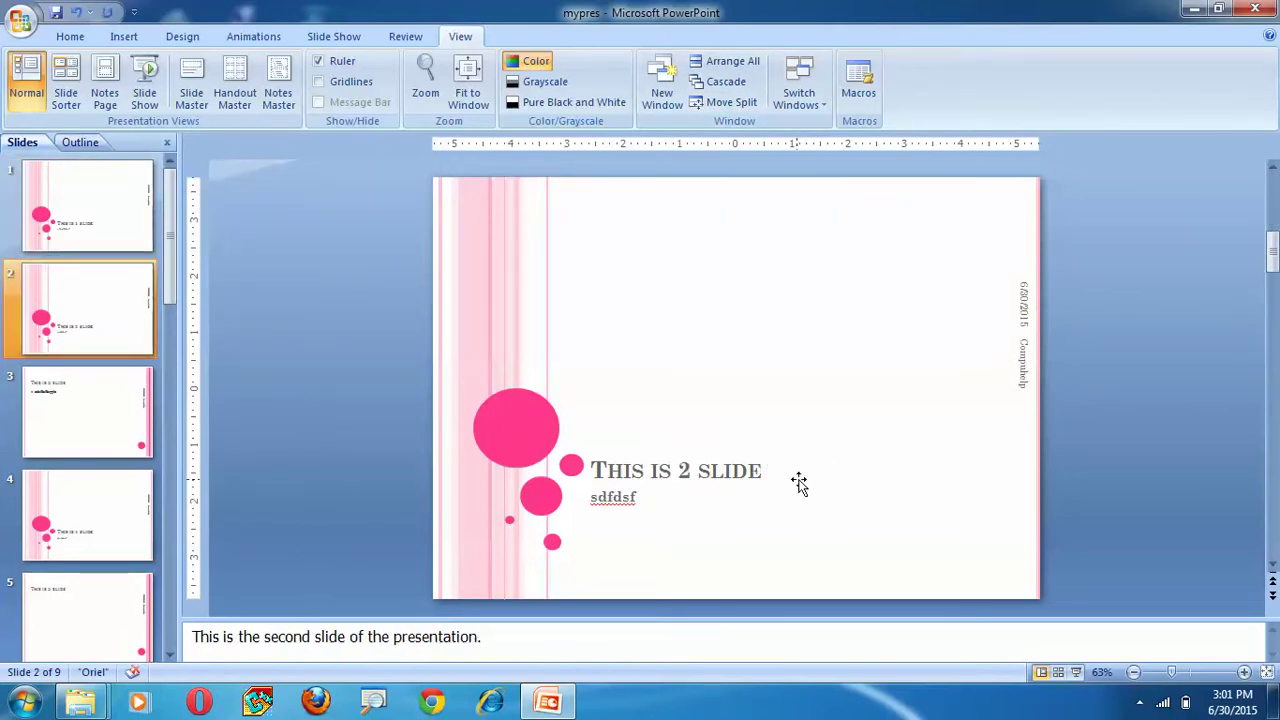
# Step: Open four new windows of the presentation, up to mypres:4
pyautogui.click(662, 100)
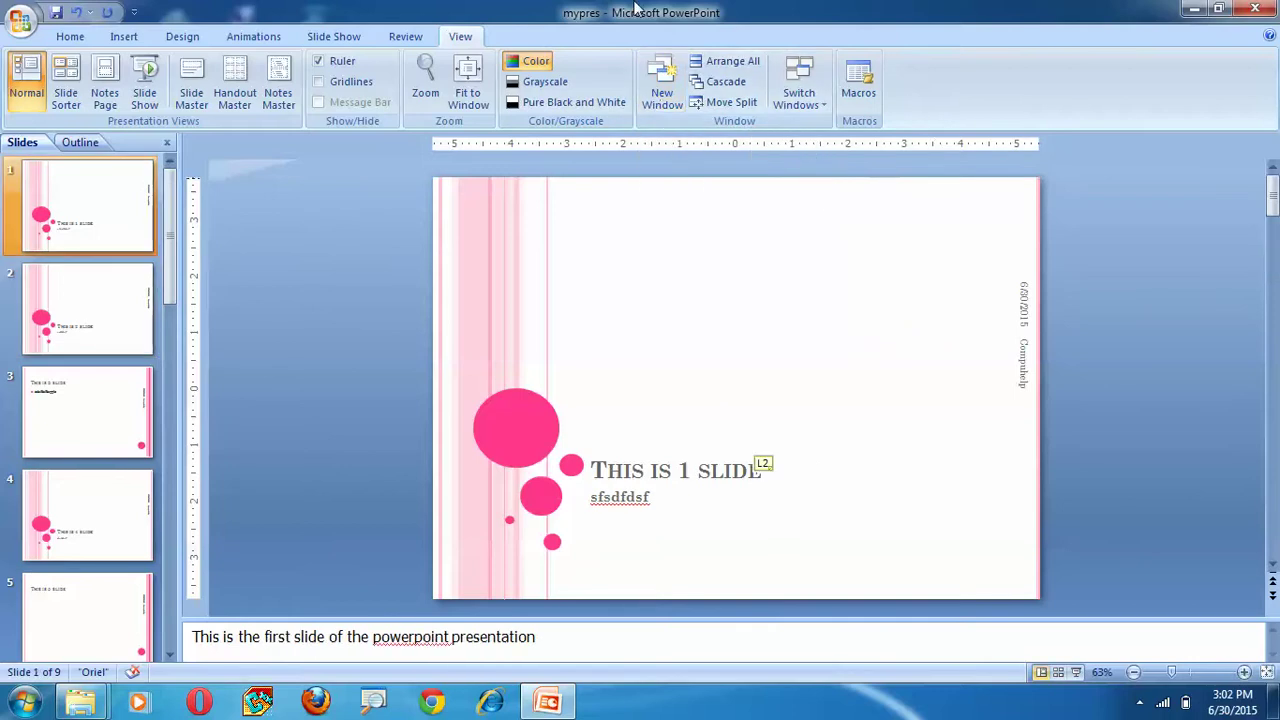
pyautogui.click(669, 105)
pyautogui.click(668, 102)
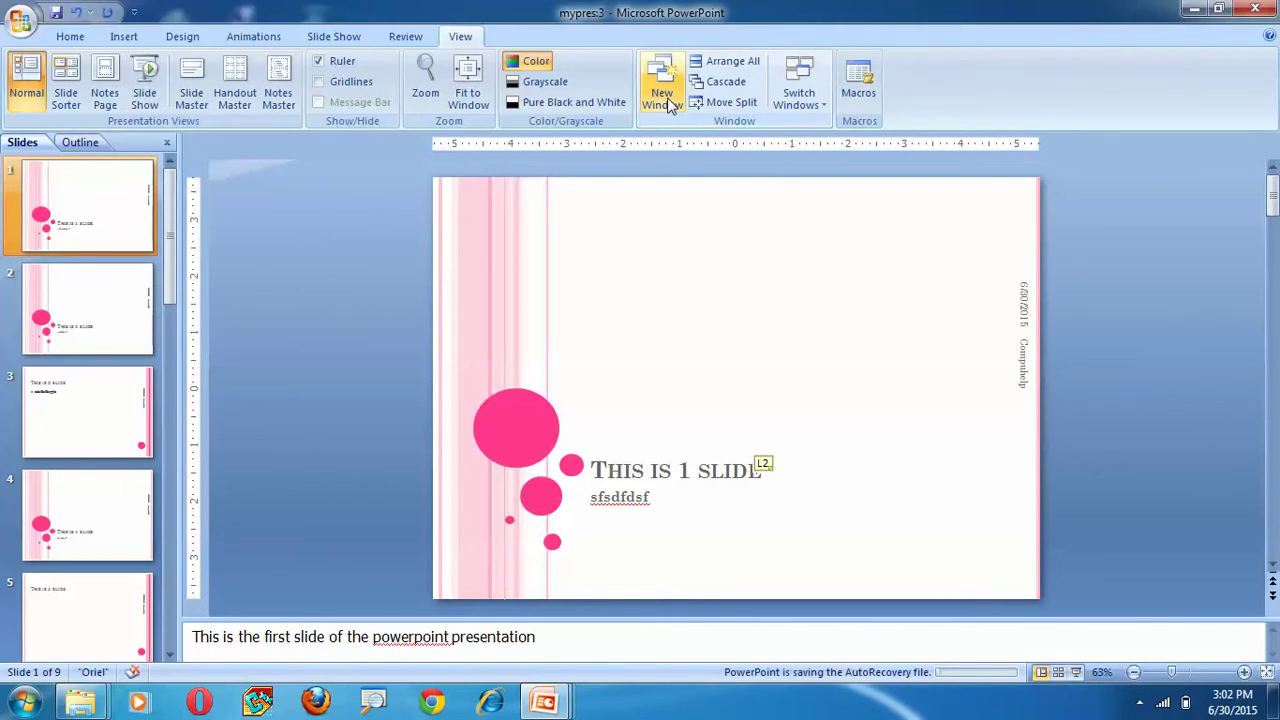
pyautogui.click(667, 97)
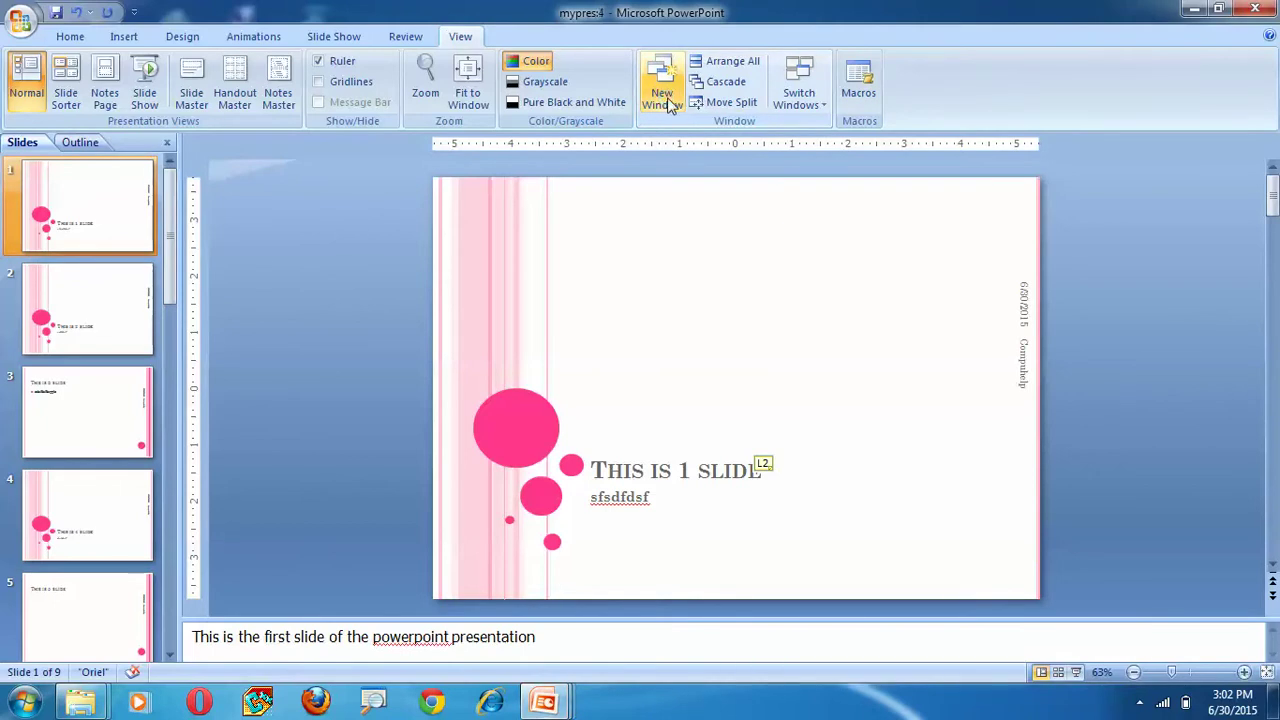
# Step: Switch through mypres:1, mypres:2, mypres:3 and mypres:4 with Switch Windows
pyautogui.click(799, 98)
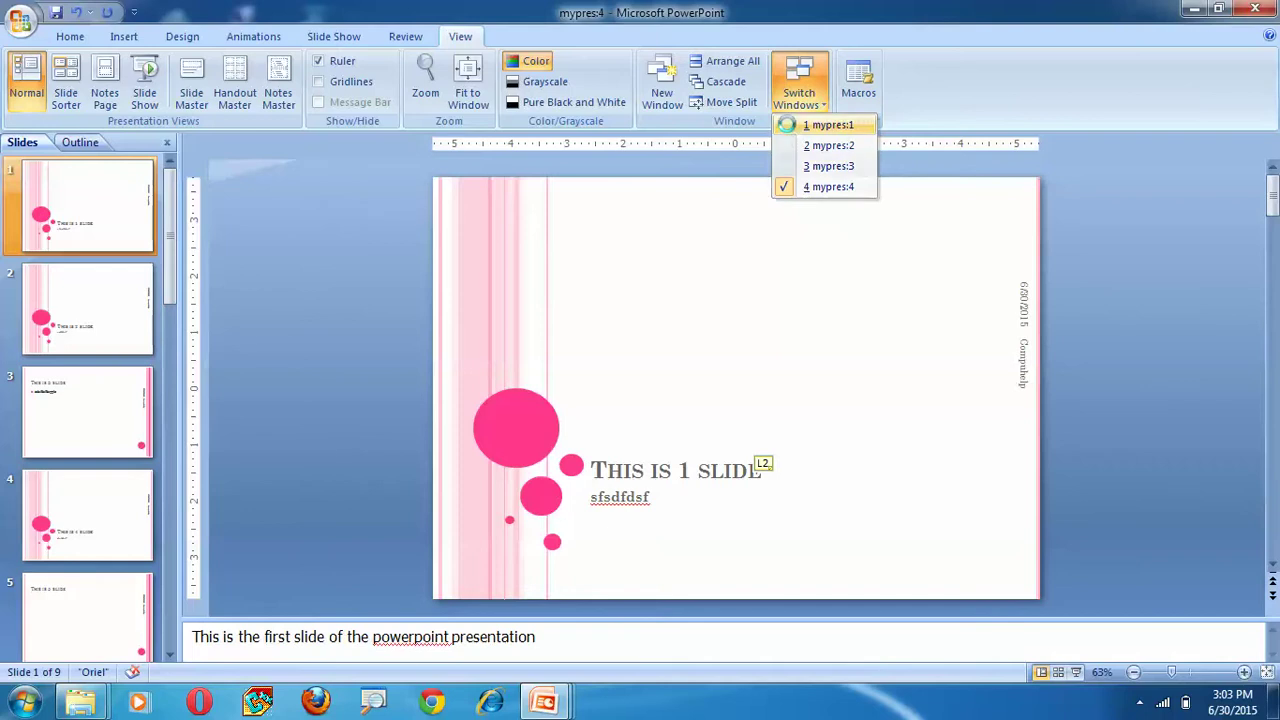
pyautogui.click(790, 128)
pyautogui.click(797, 95)
pyautogui.click(790, 145)
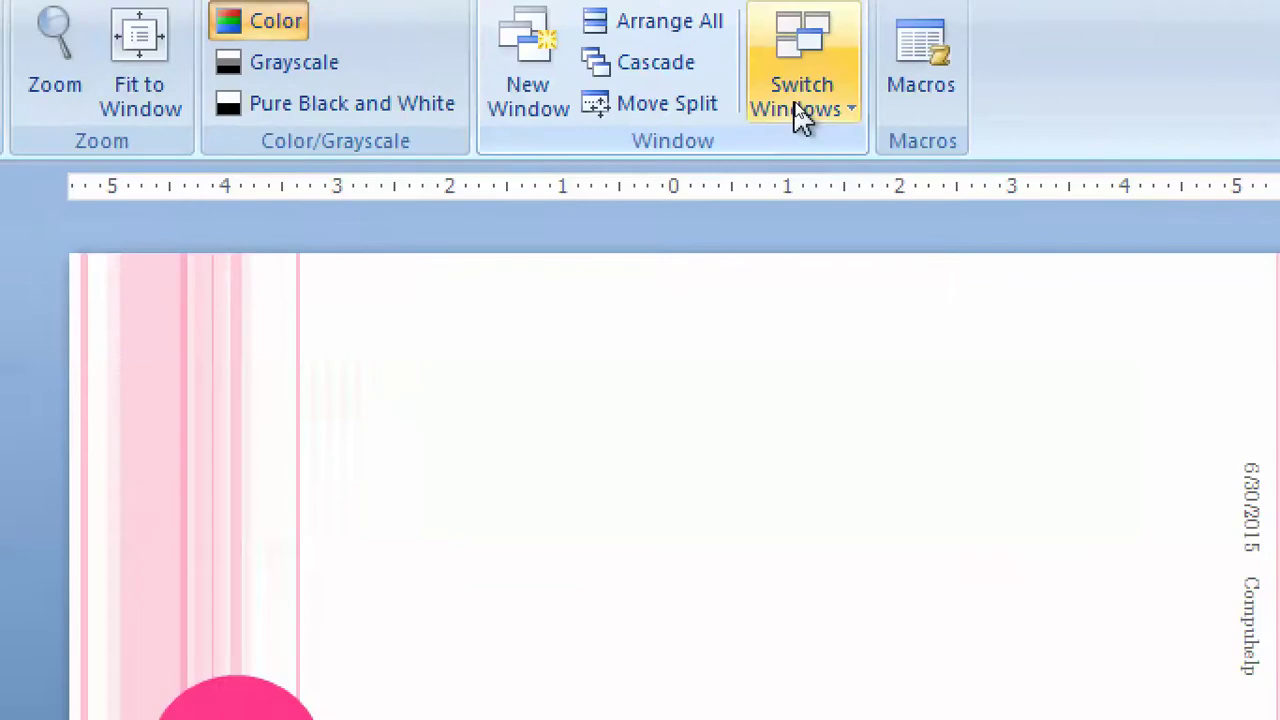
pyautogui.click(799, 107)
pyautogui.click(797, 165)
pyautogui.click(804, 65)
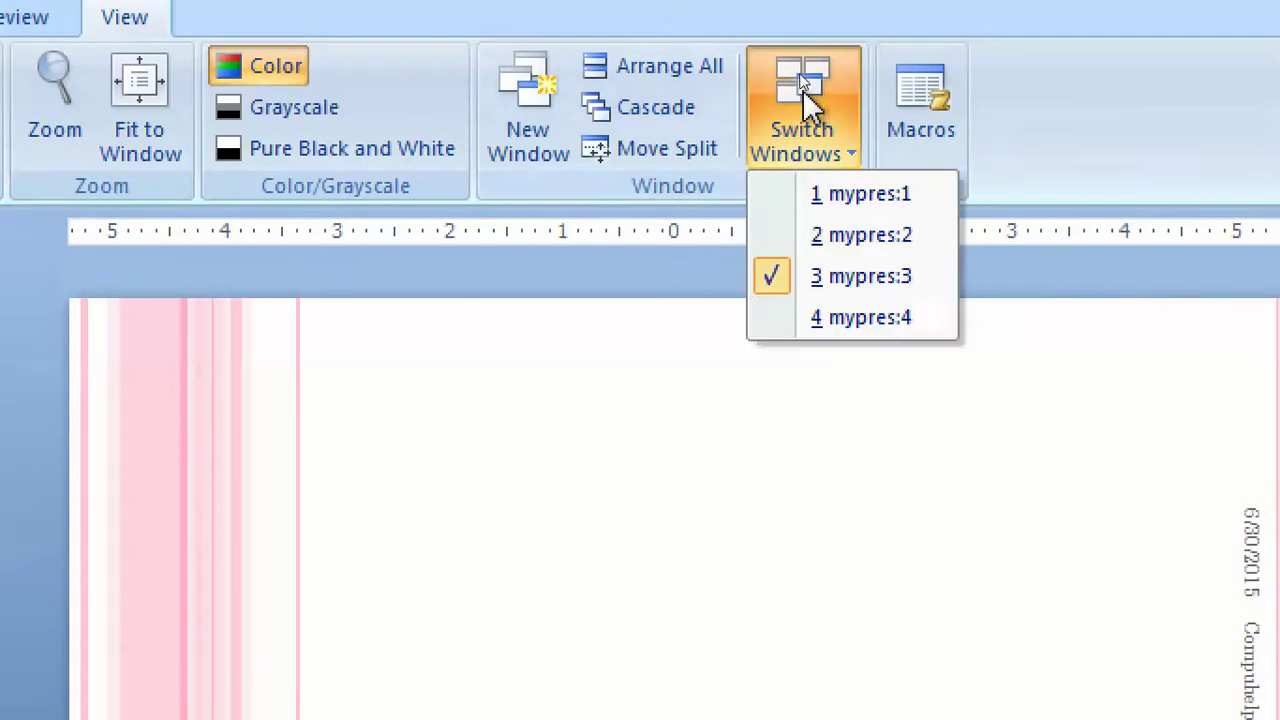
pyautogui.click(820, 272)
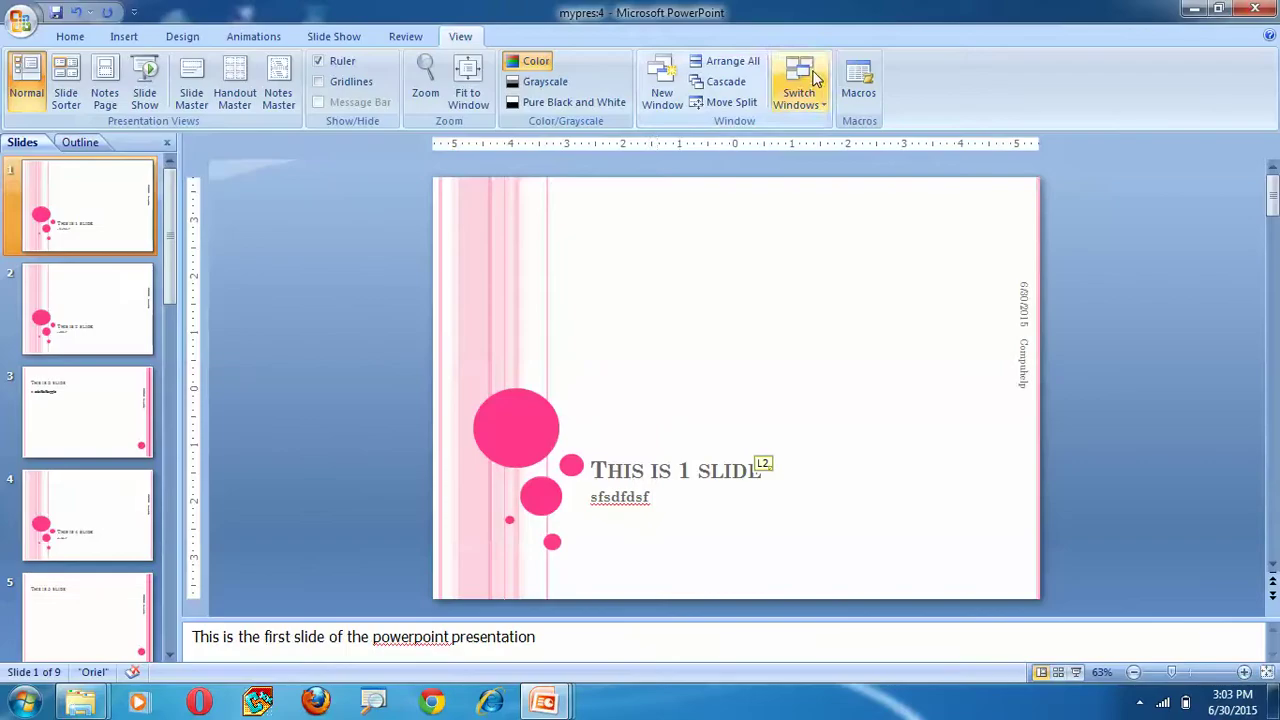
# Step: Switch among mypres:3, mypres:1 and mypres:4 using the taskbar window previews
pyautogui.moveTo(566, 705)
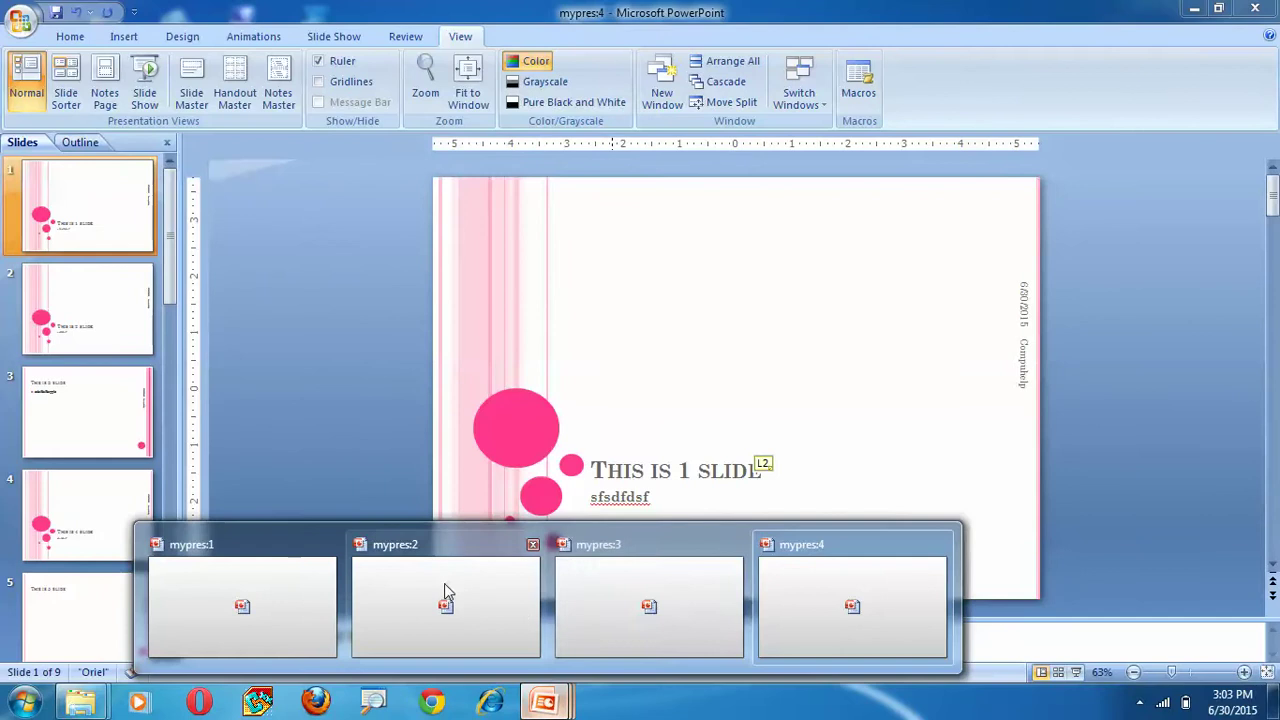
pyautogui.click(625, 590)
pyautogui.moveTo(544, 705)
pyautogui.click(277, 626)
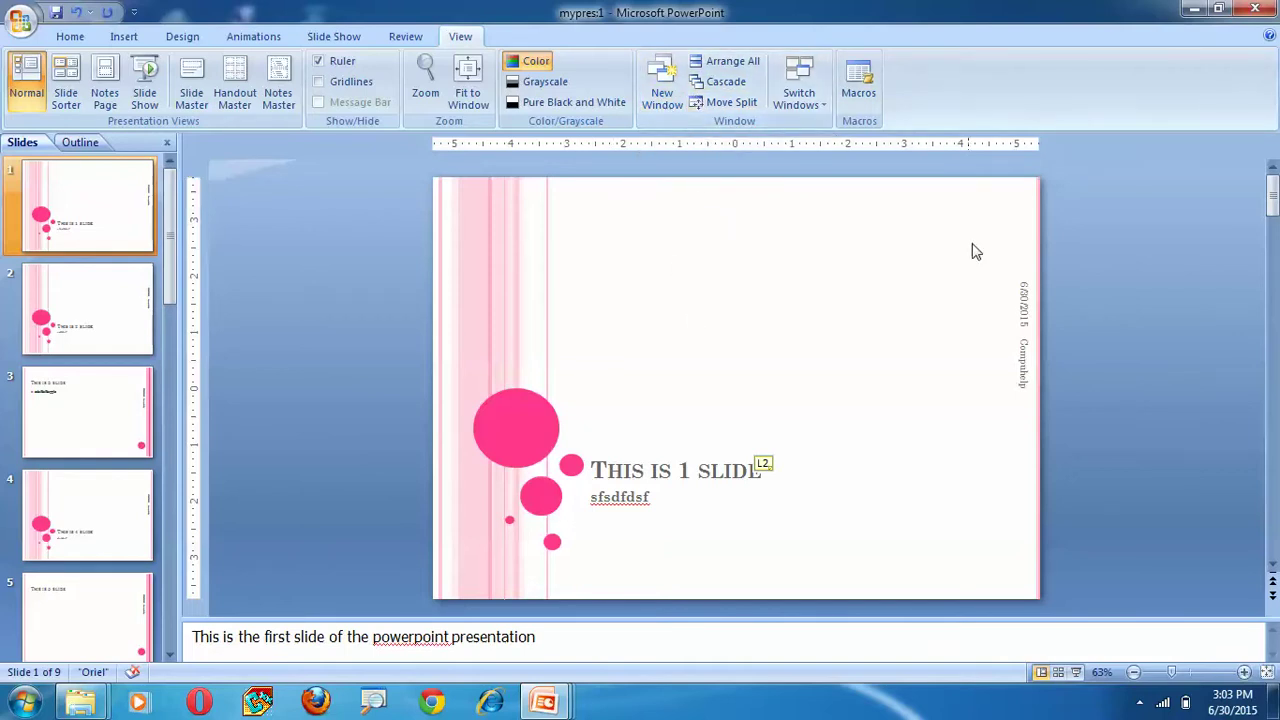
pyautogui.moveTo(560, 678)
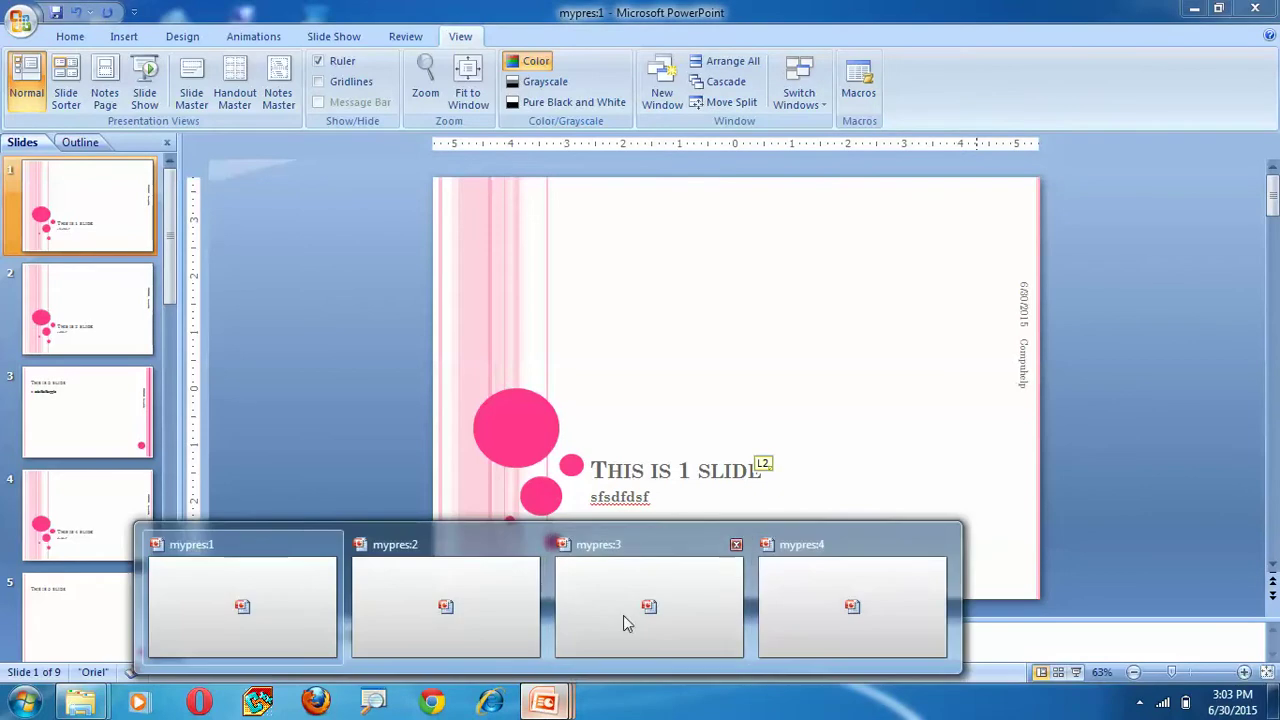
pyautogui.click(931, 551)
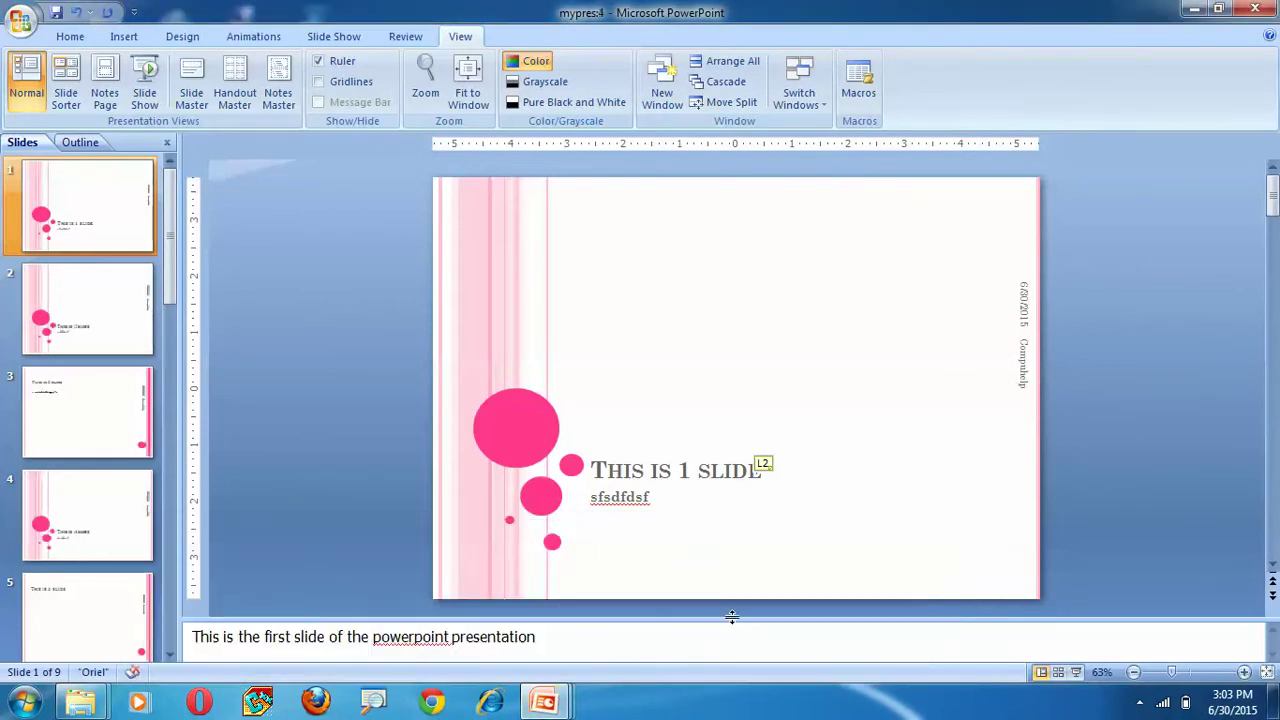
# Step: Close the mypres:4, mypres:3 and mypres:2 windows from their taskbar previews
pyautogui.moveTo(544, 702)
pyautogui.click(936, 545)
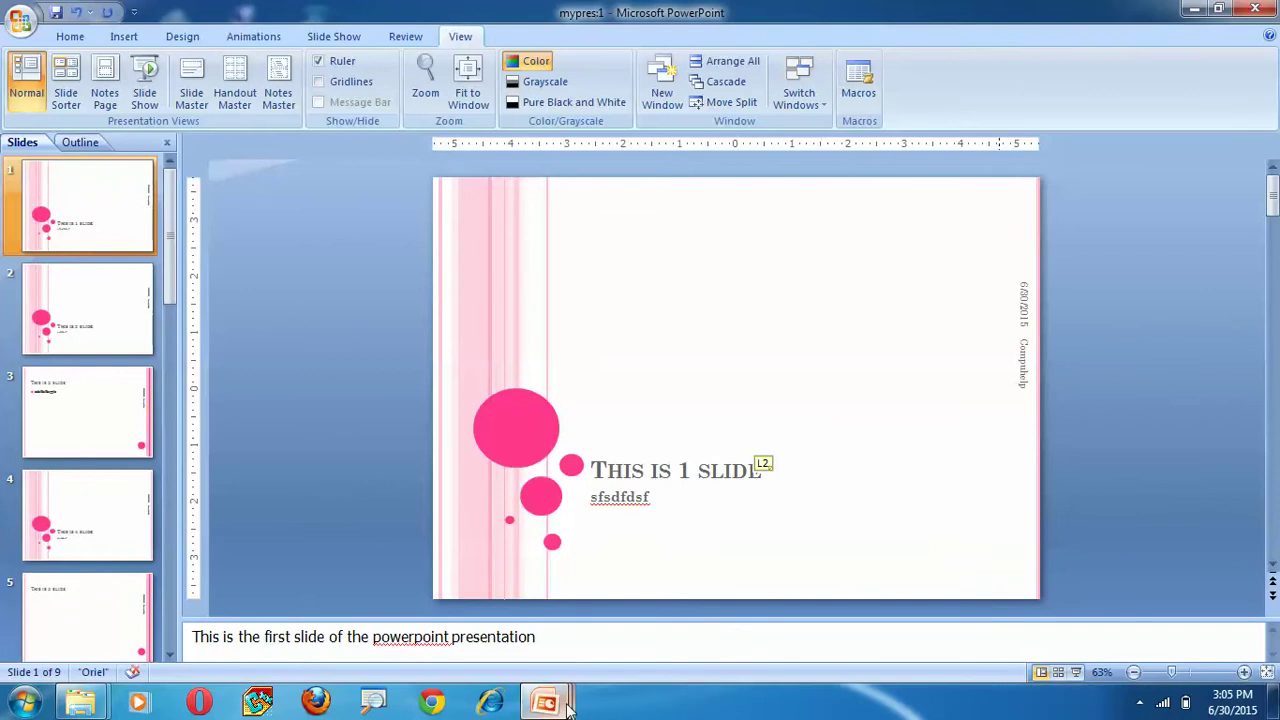
pyautogui.moveTo(567, 707)
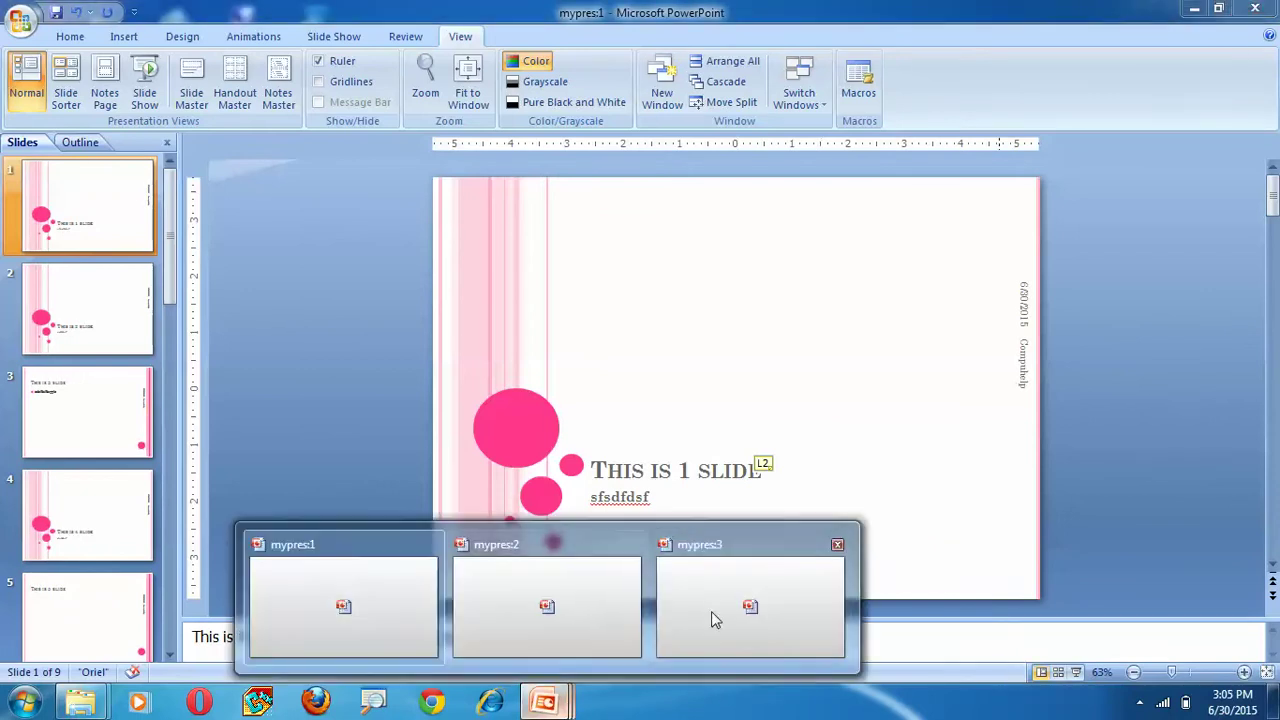
pyautogui.click(838, 545)
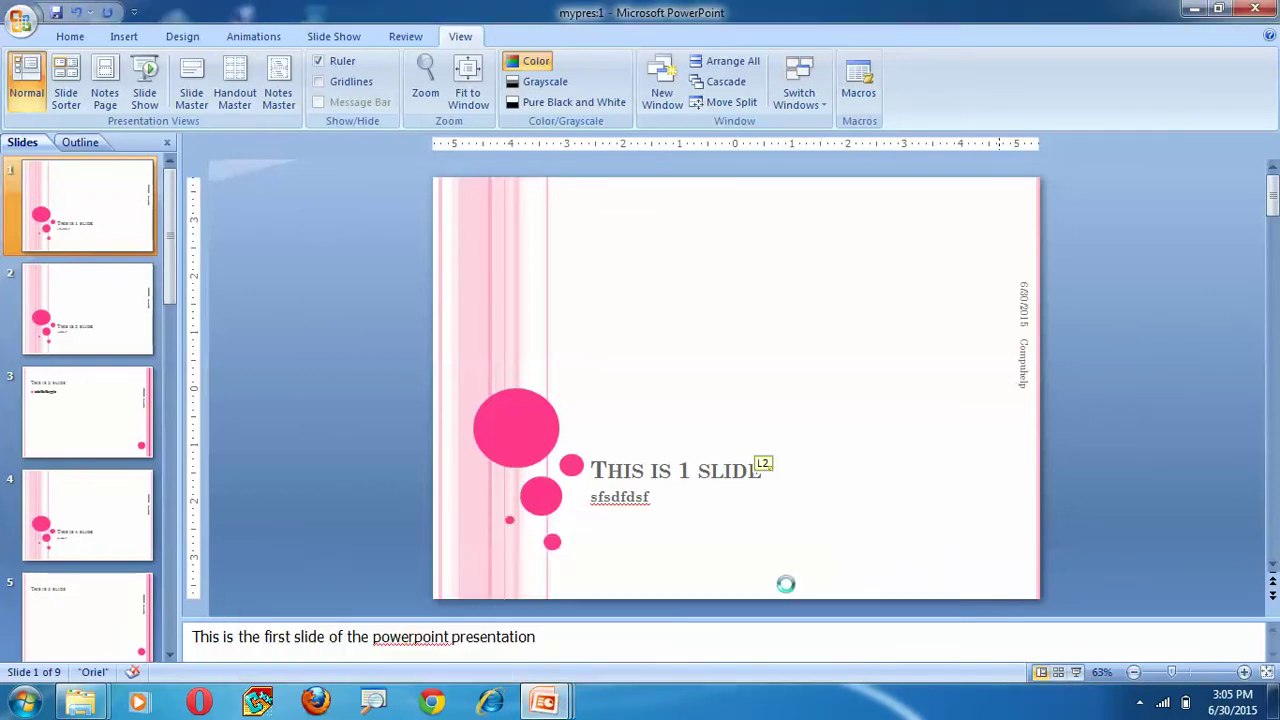
pyautogui.moveTo(545, 703)
pyautogui.click(737, 546)
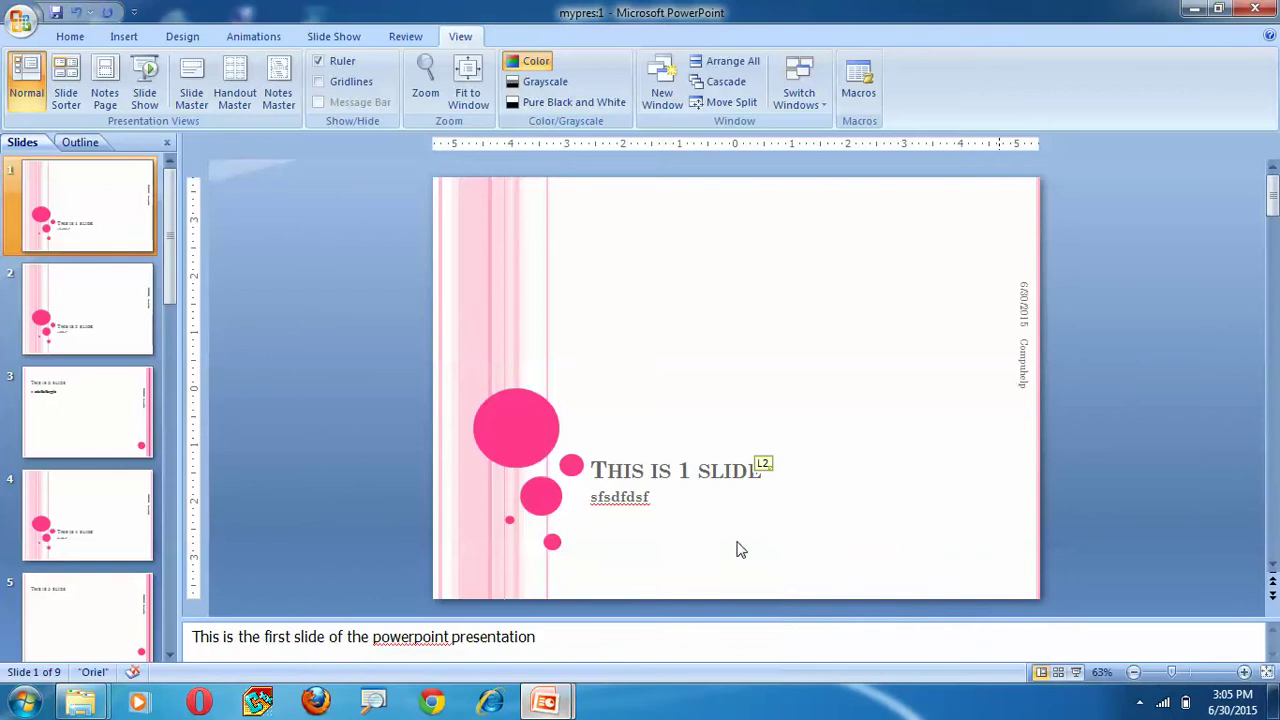
# Step: Close PowerPoint saving the changes to mypres, then refresh the desktop
pyautogui.click(1255, 8)
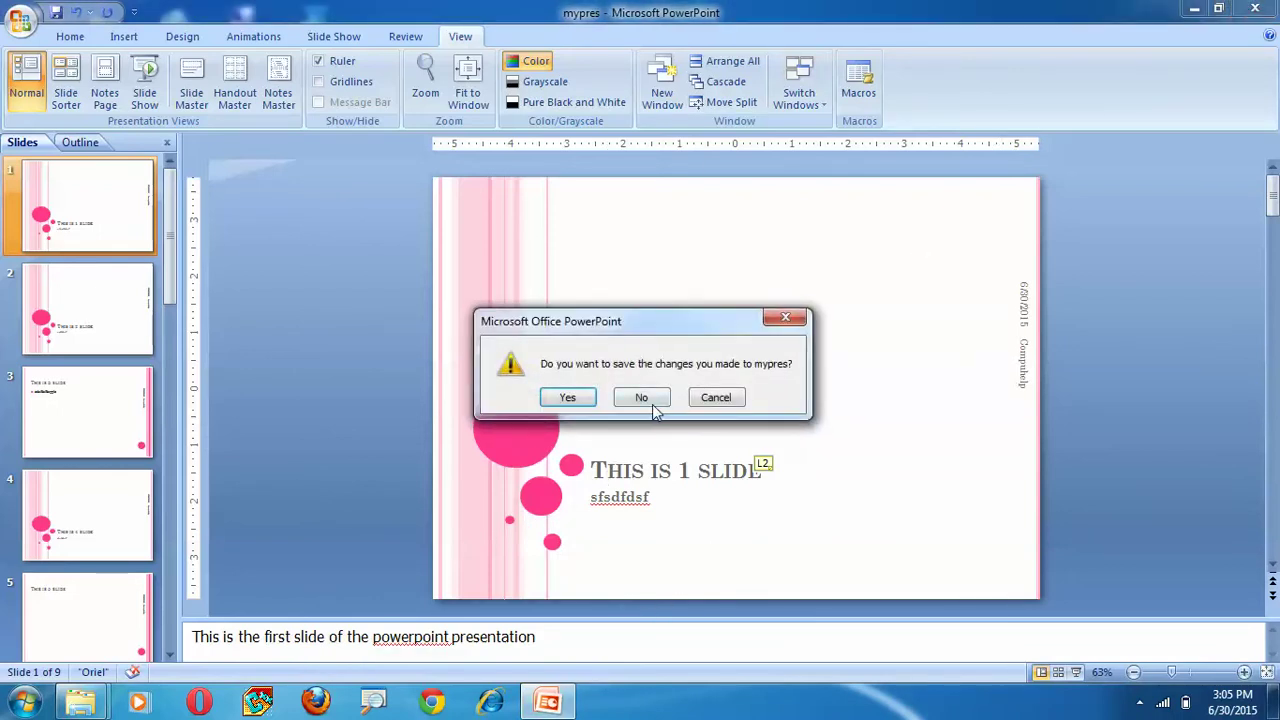
pyautogui.click(558, 400)
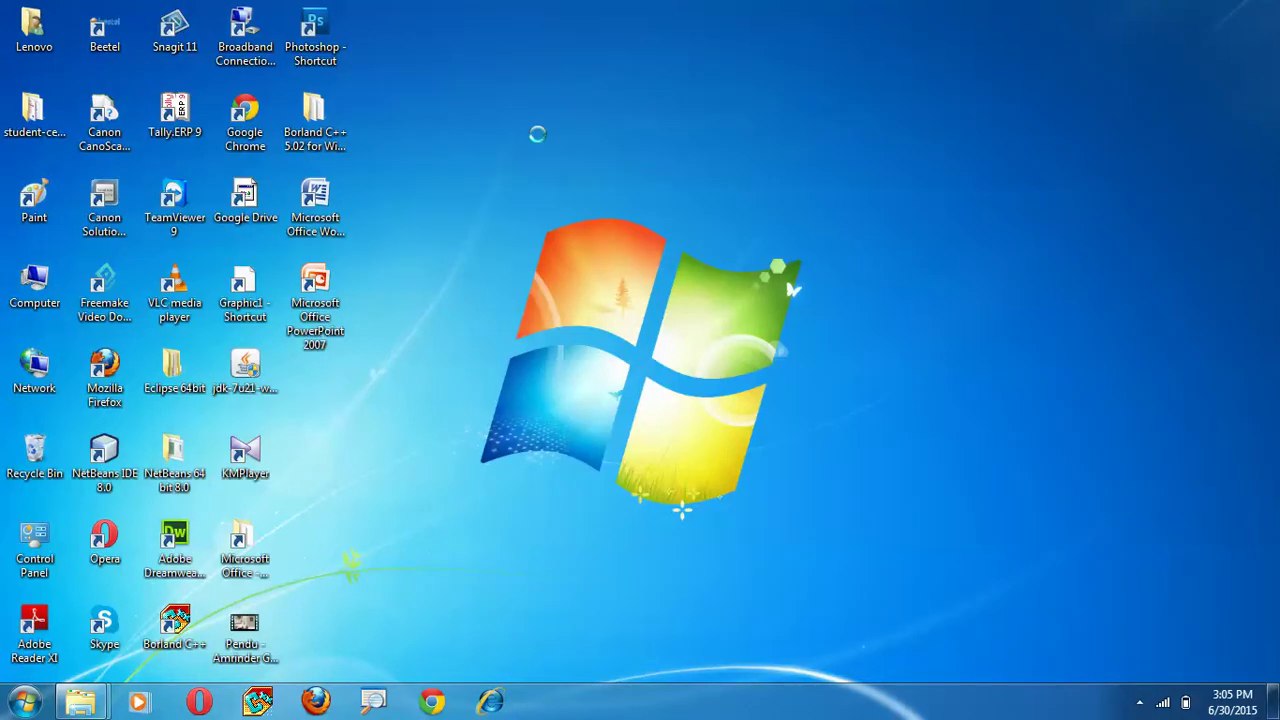
pyautogui.rightClick(537, 134)
pyautogui.click(551, 189)
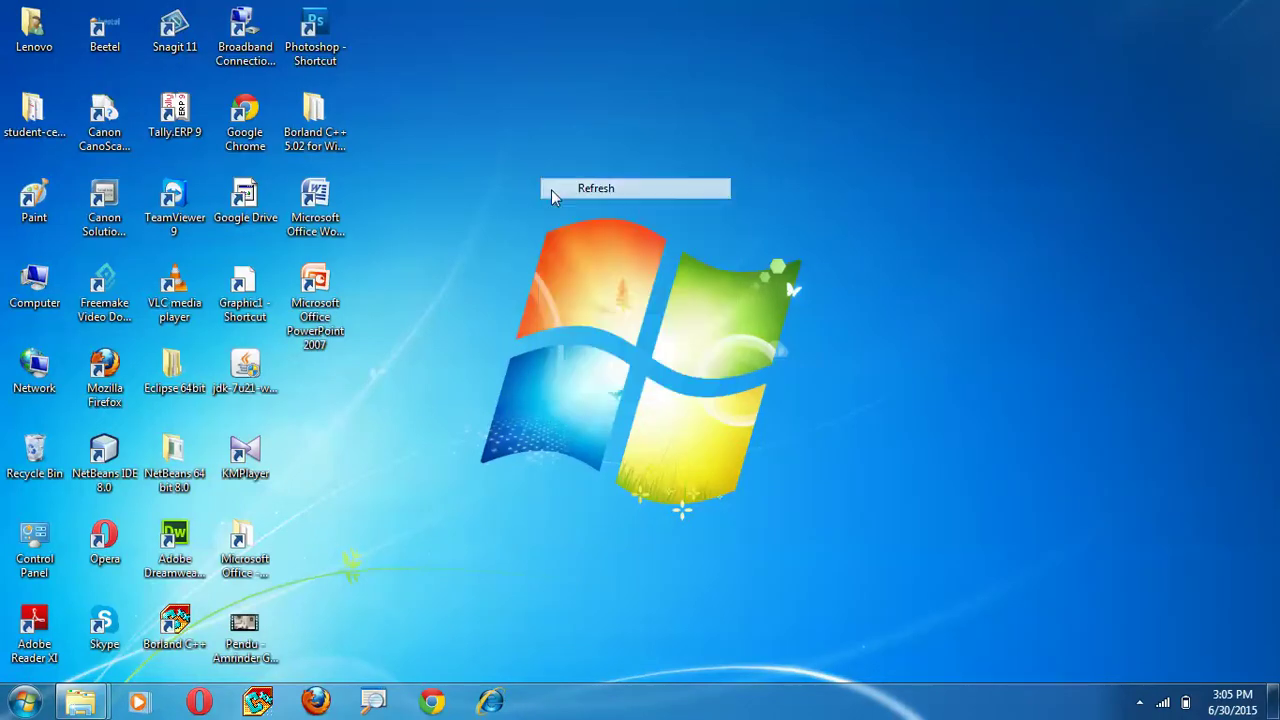